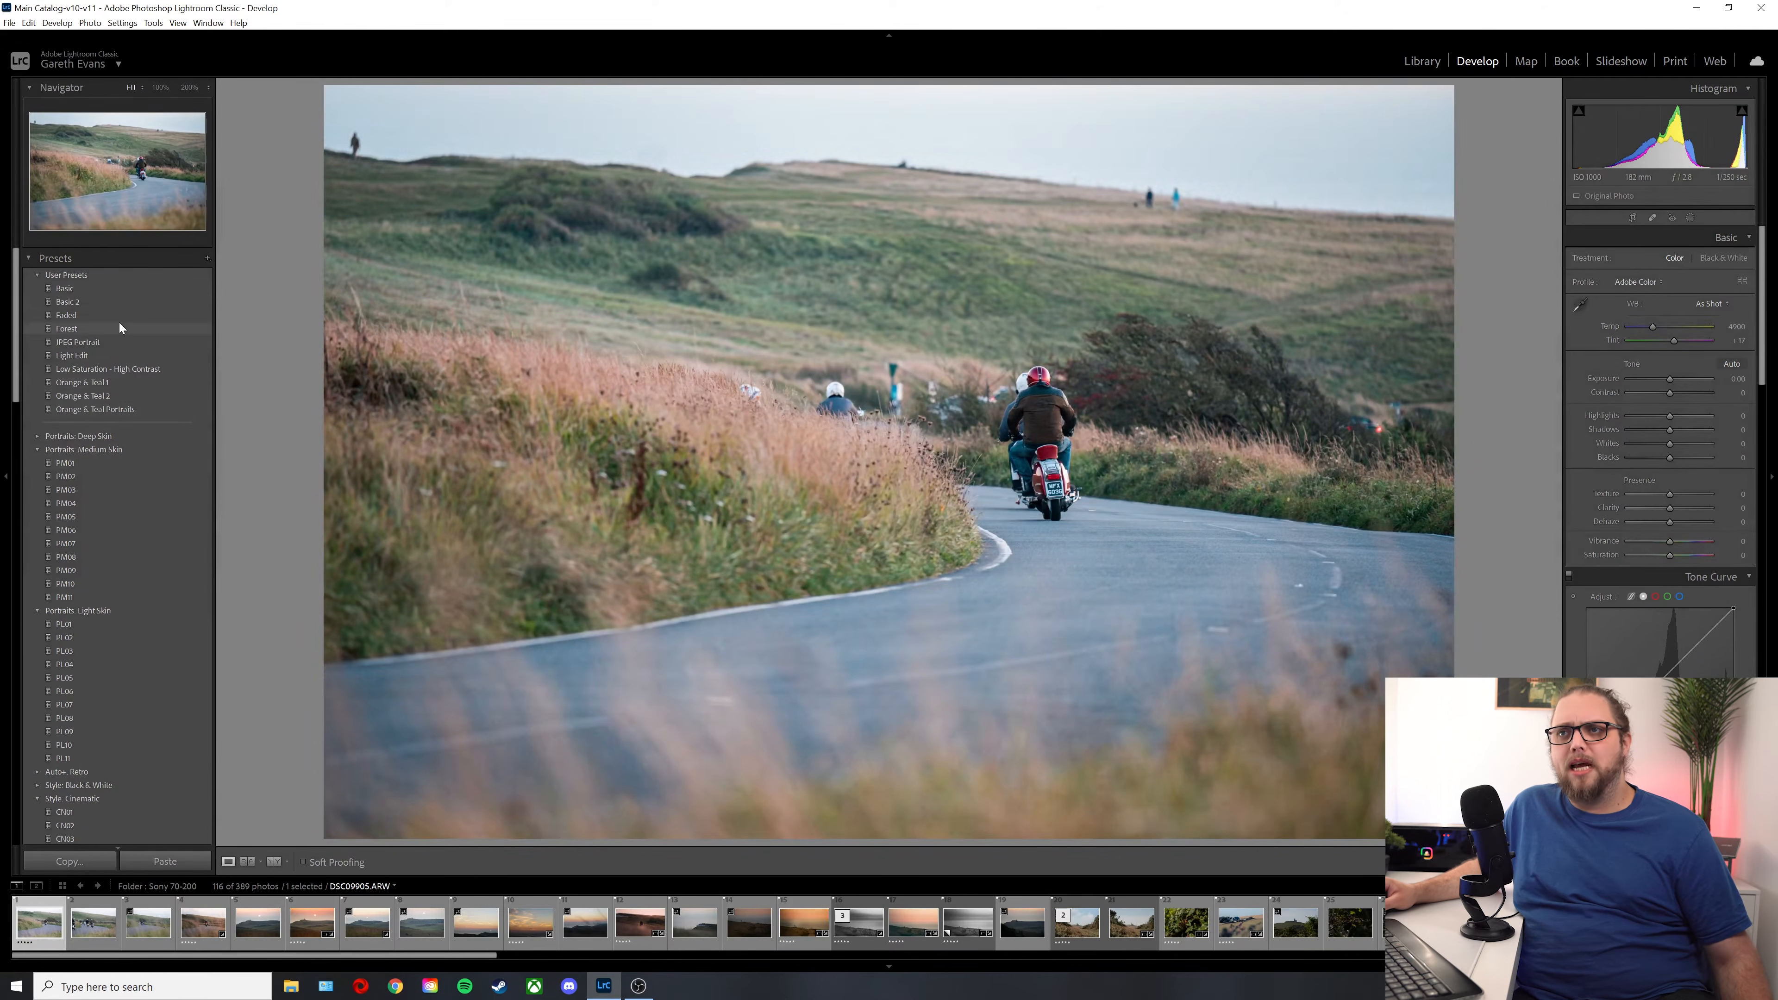
Step: Collapse every expanded preset group except User Presets, including the Portraits, Style, Subject, Creative and B&W groups
scroll(134, 467, down, 5)
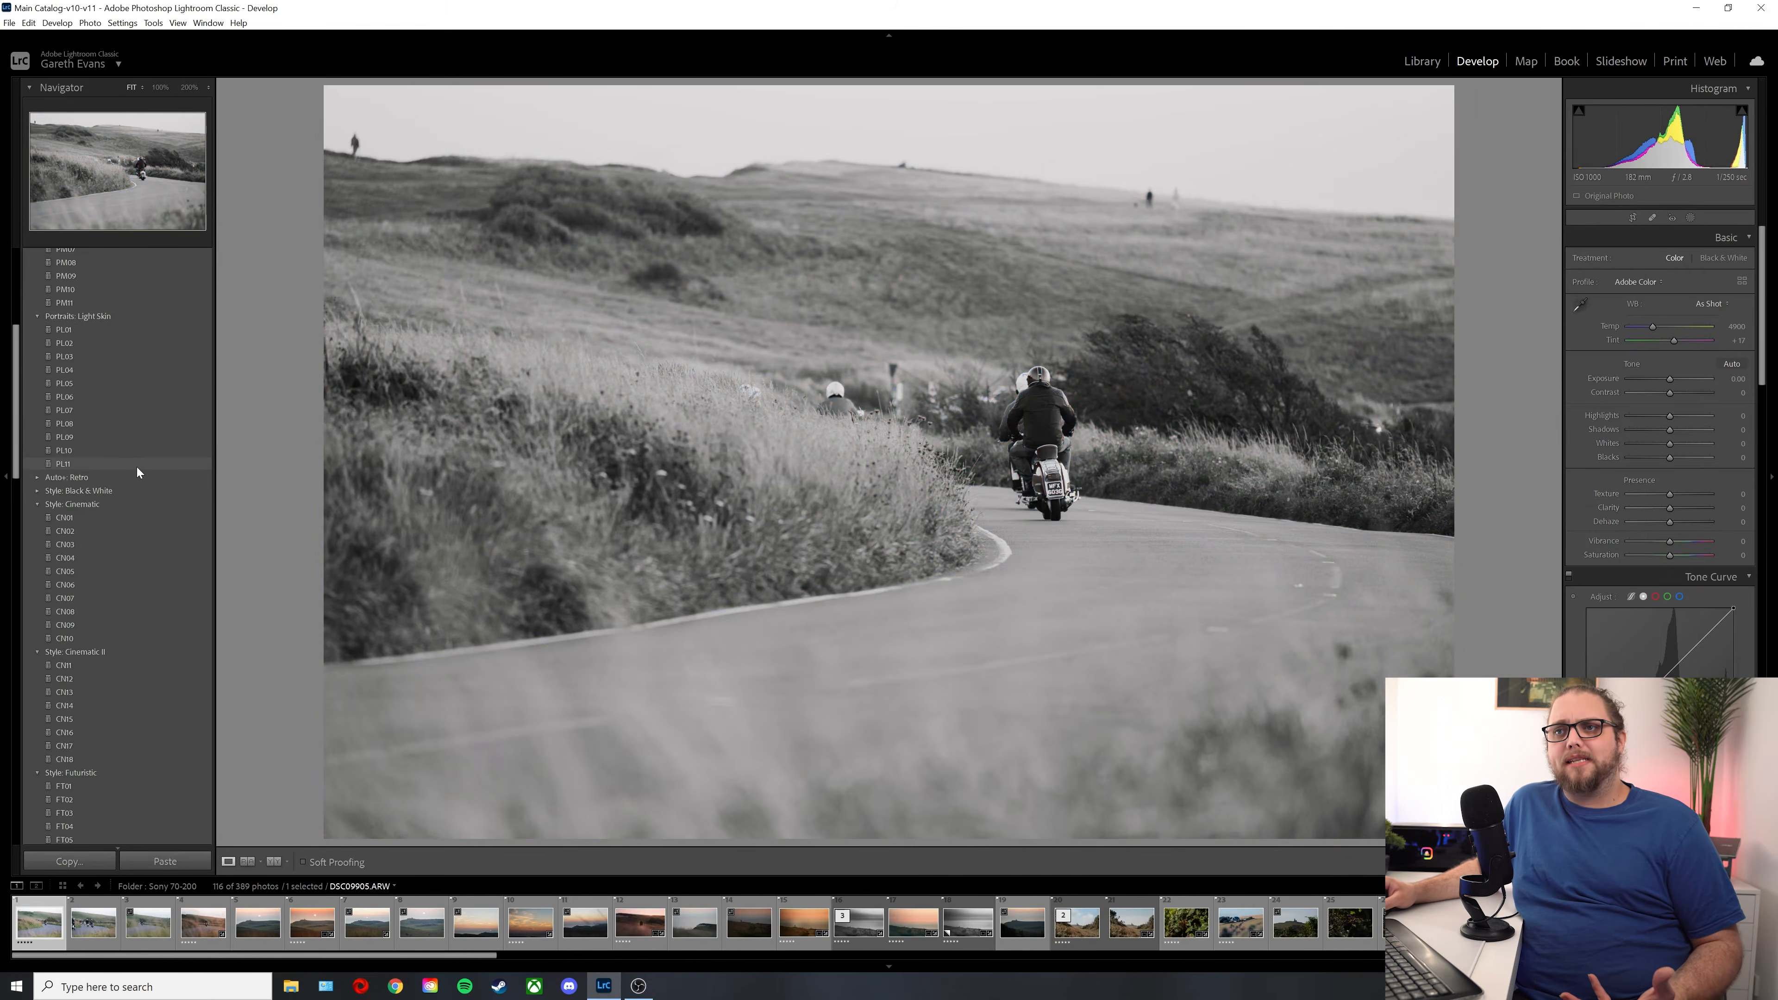
scroll(136, 467, down, 7)
scroll(139, 467, up, 9)
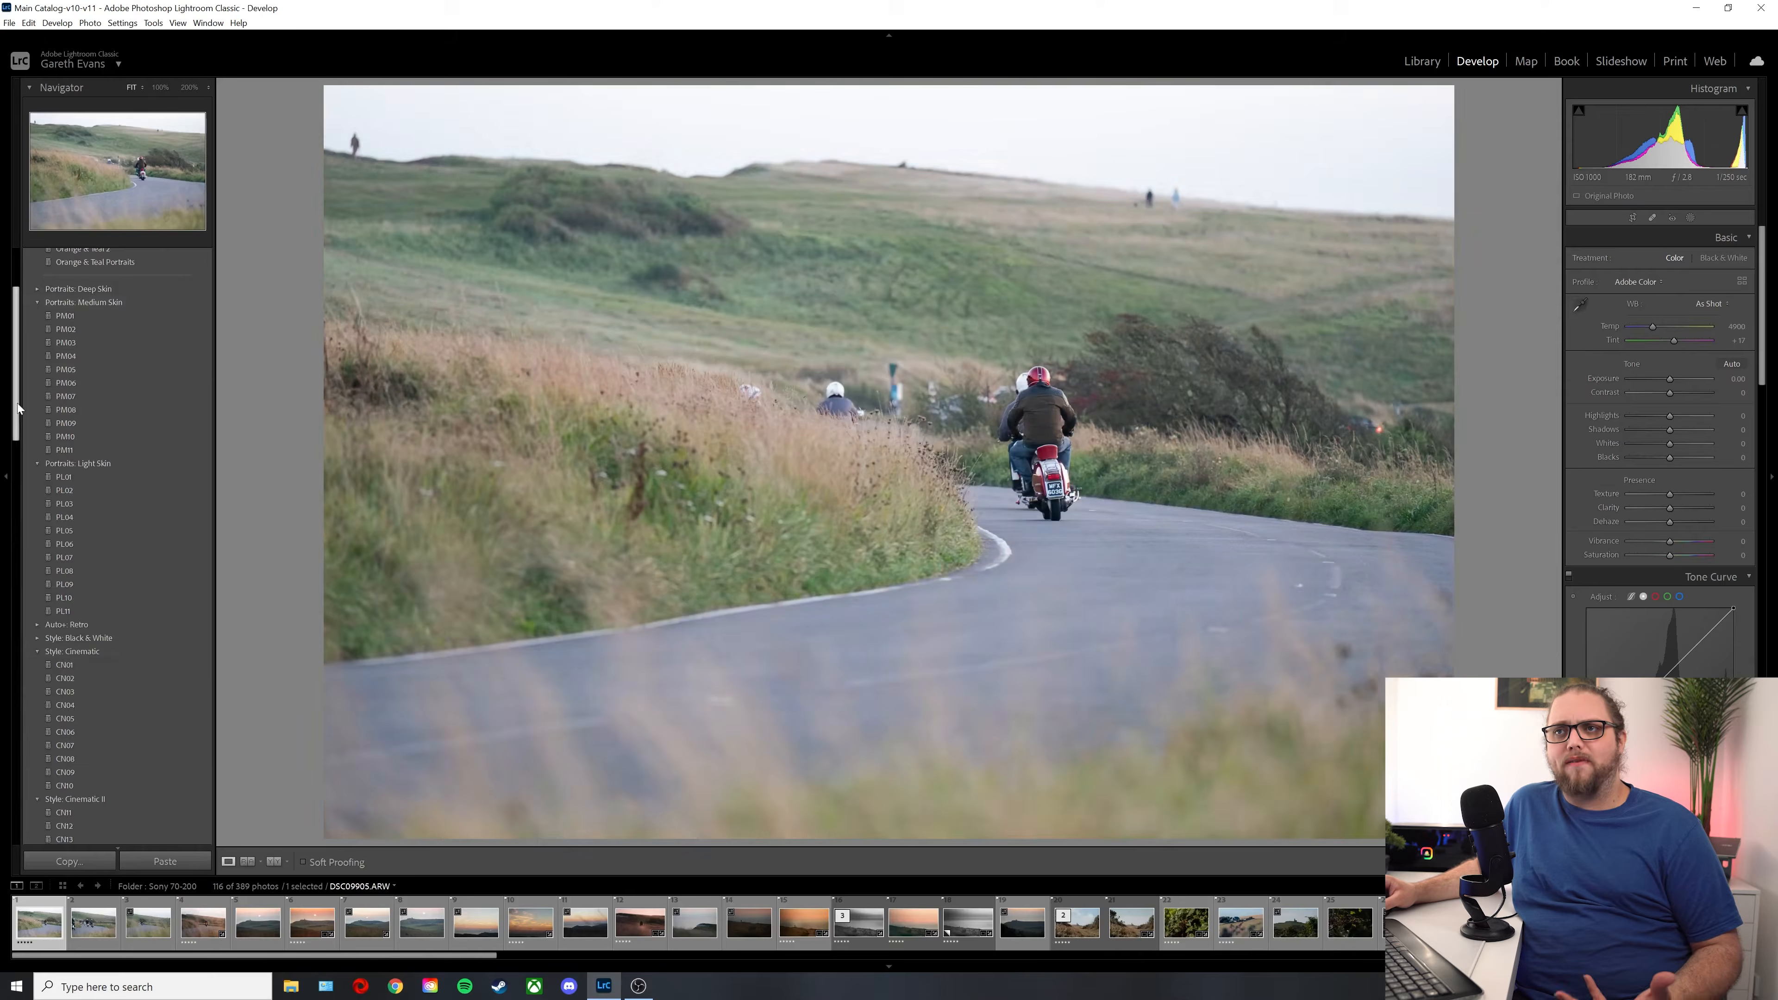
scroll(41, 315, down, 2)
click(37, 316)
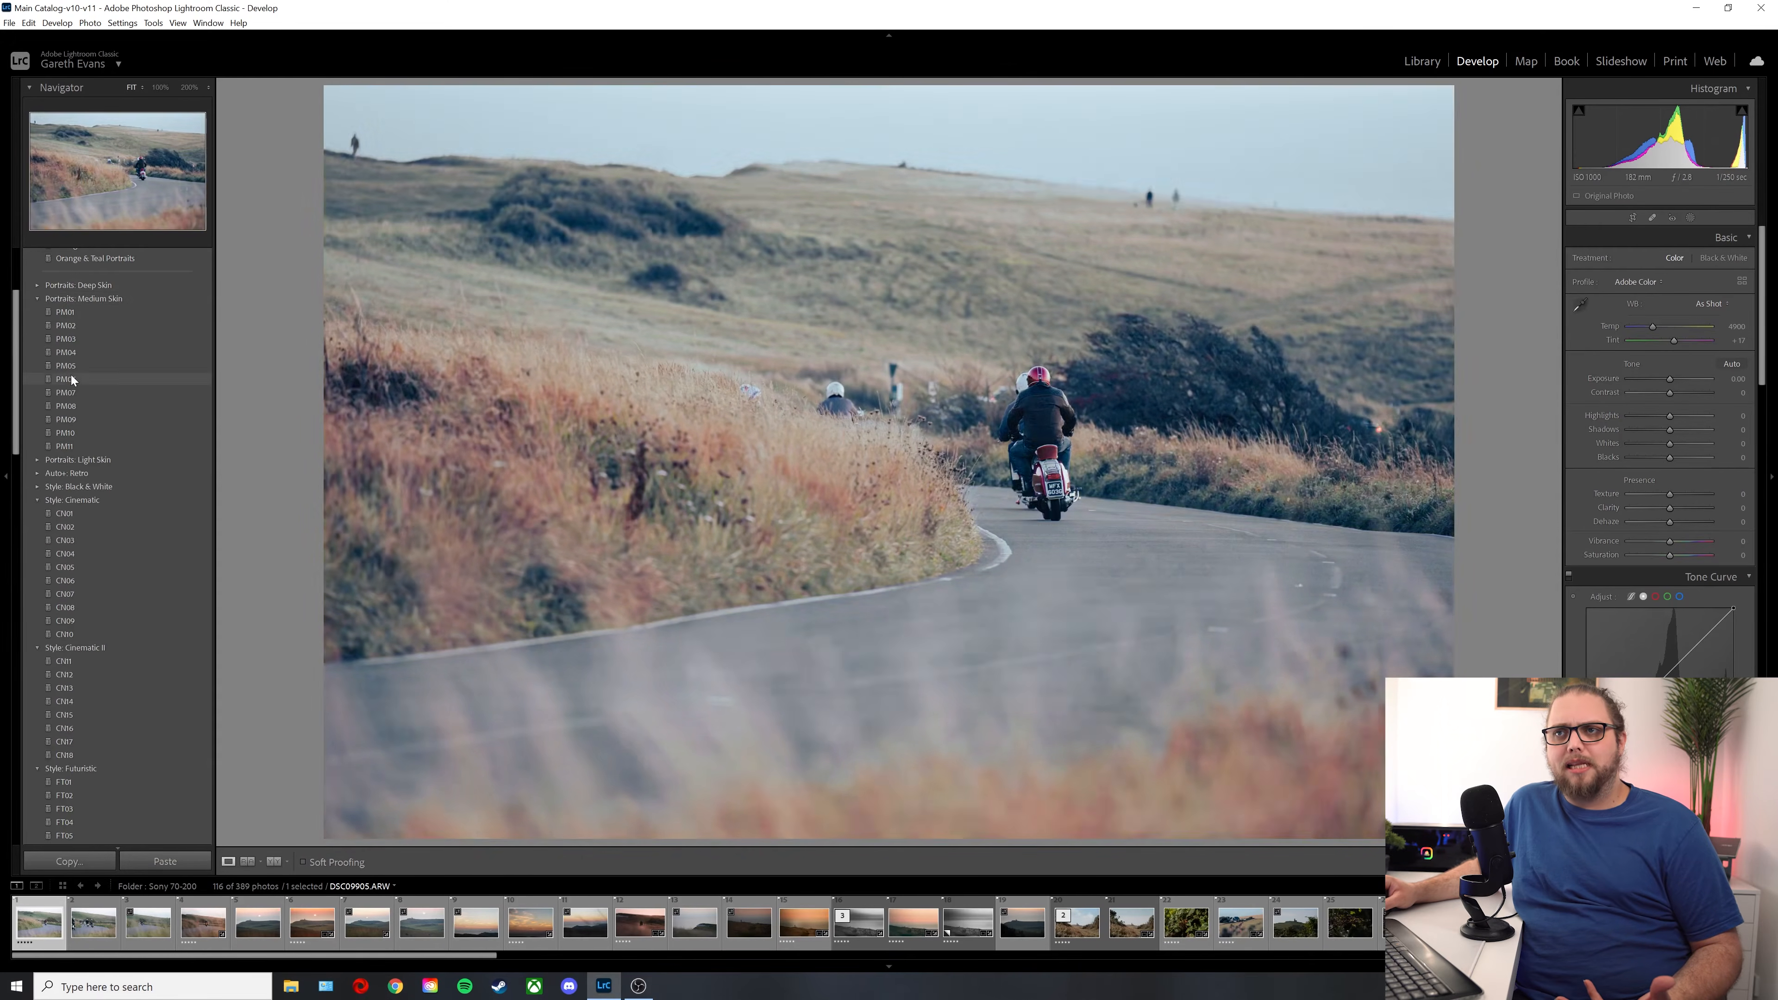
click(37, 353)
click(37, 366)
click(36, 379)
click(38, 447)
click(38, 462)
click(37, 474)
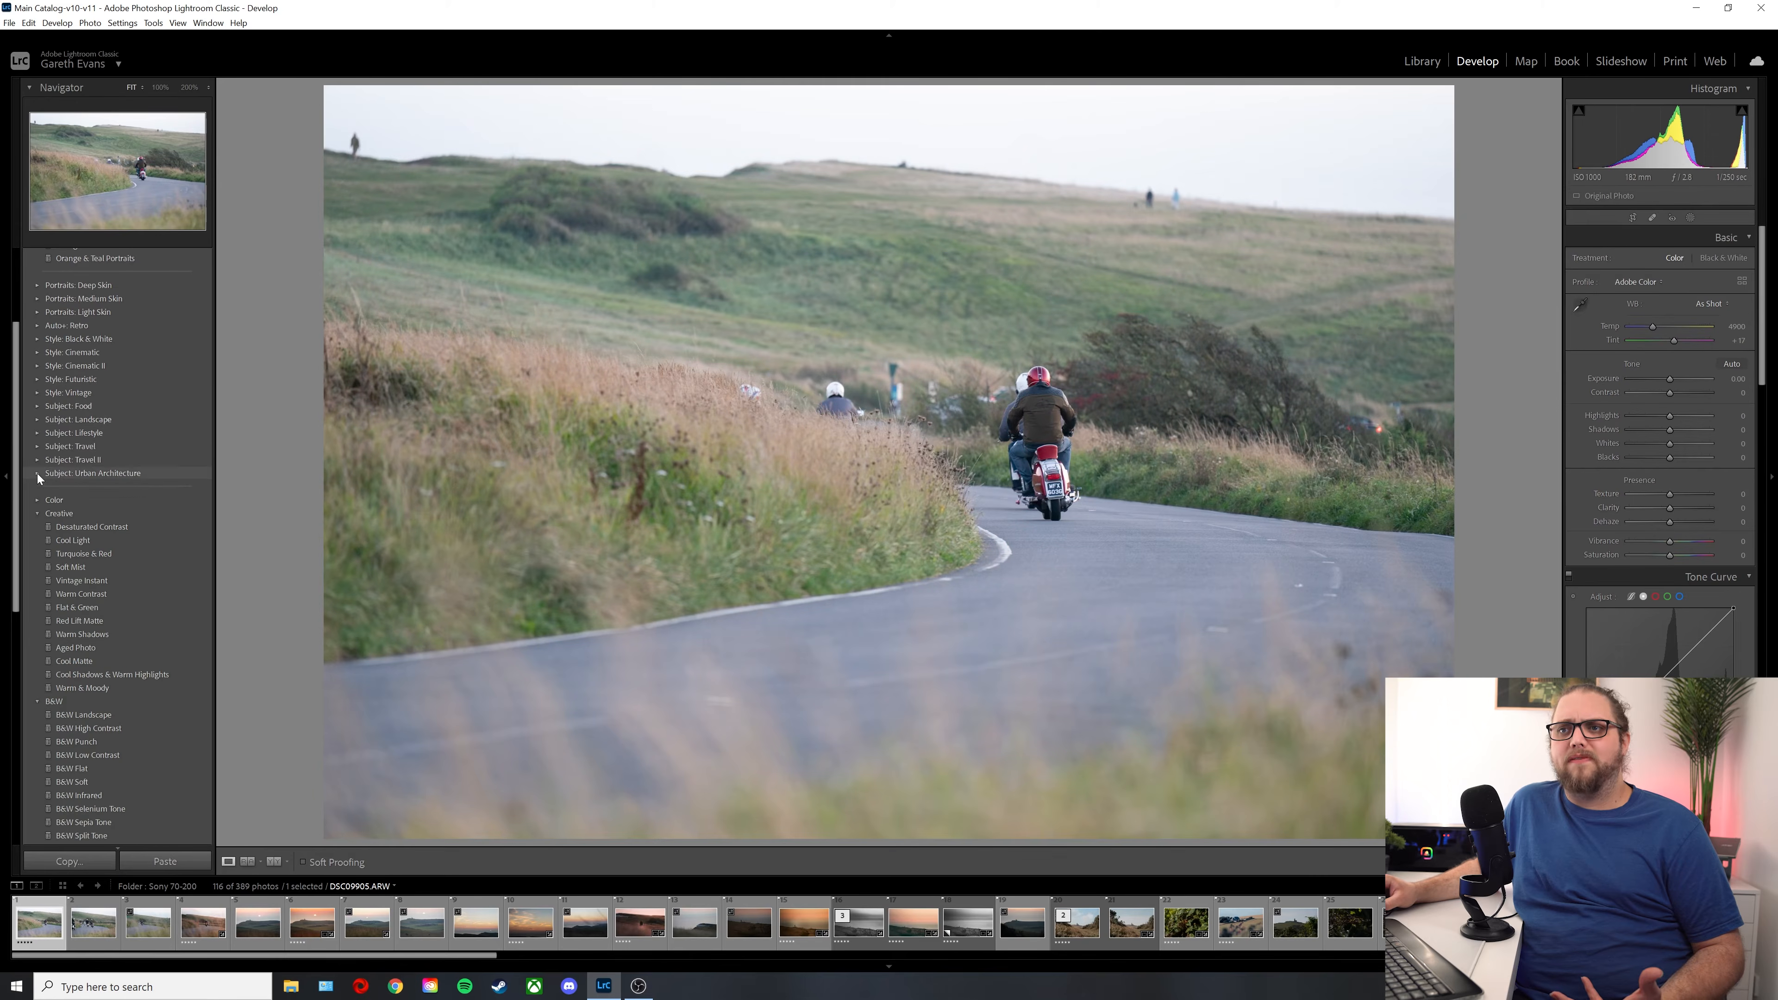
click(37, 514)
click(37, 527)
click(36, 535)
scroll(138, 414, up, 4)
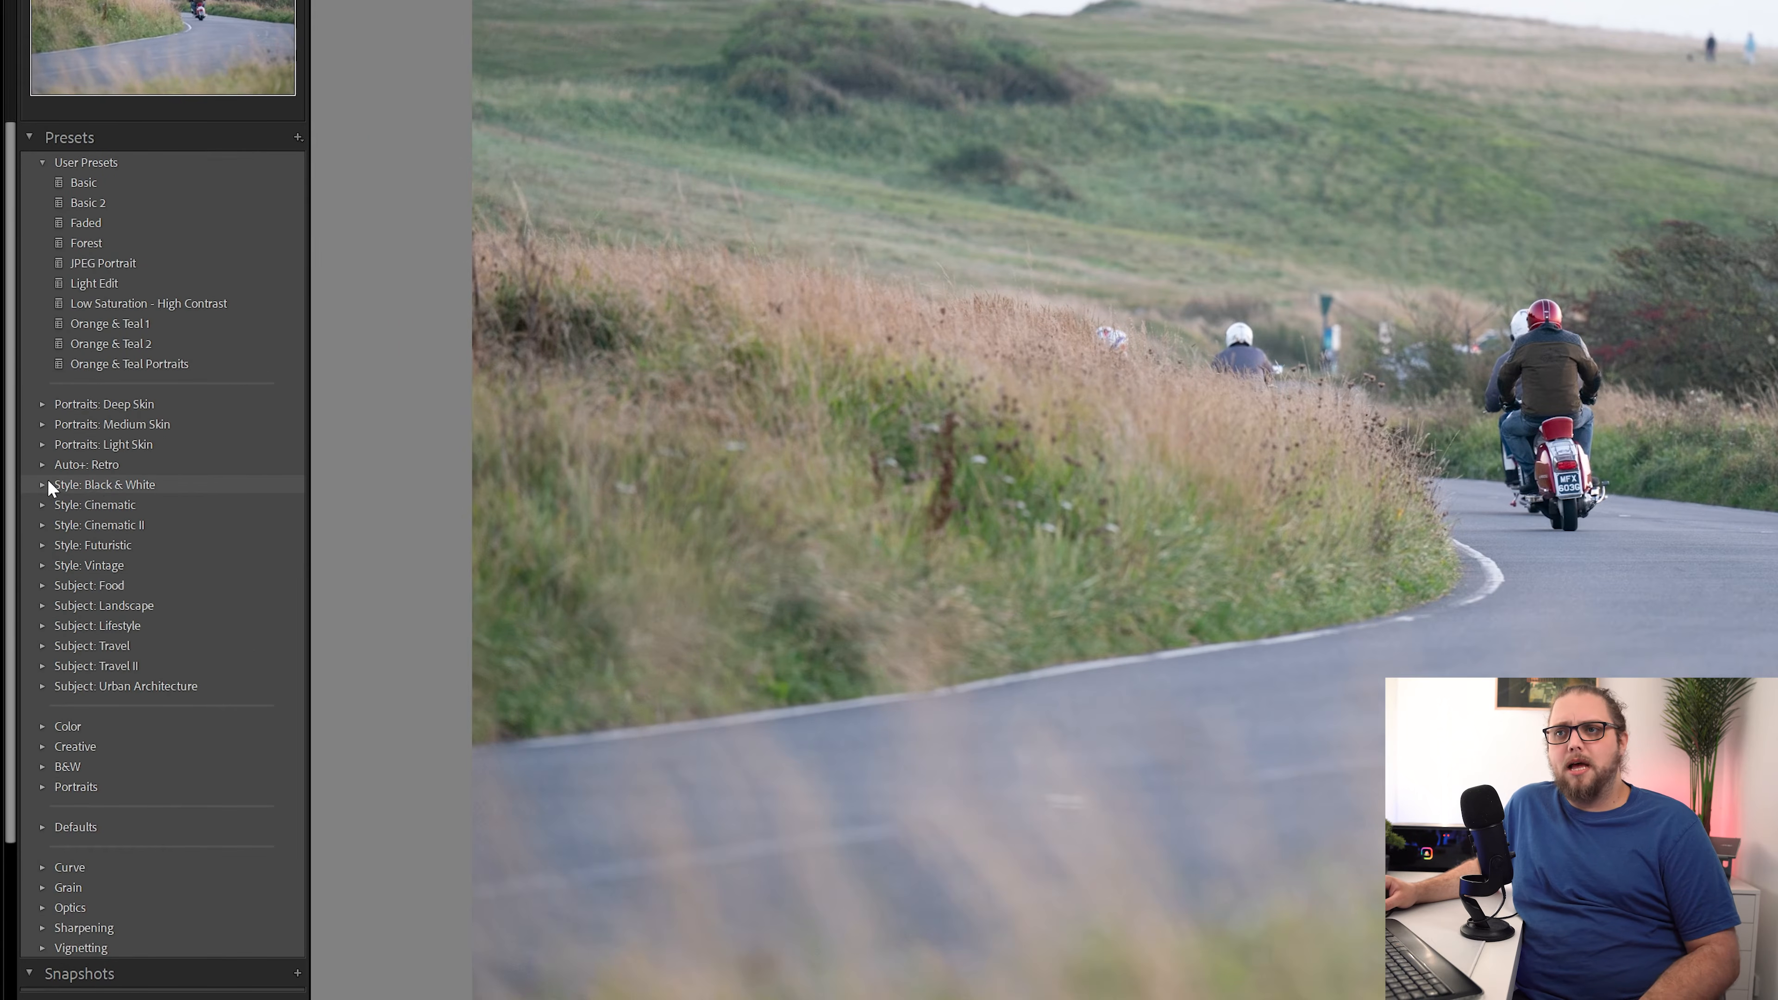
Step: Apply the BW06 preset from the Style: Black & White group and review its tone curve and B&W mix
click(40, 485)
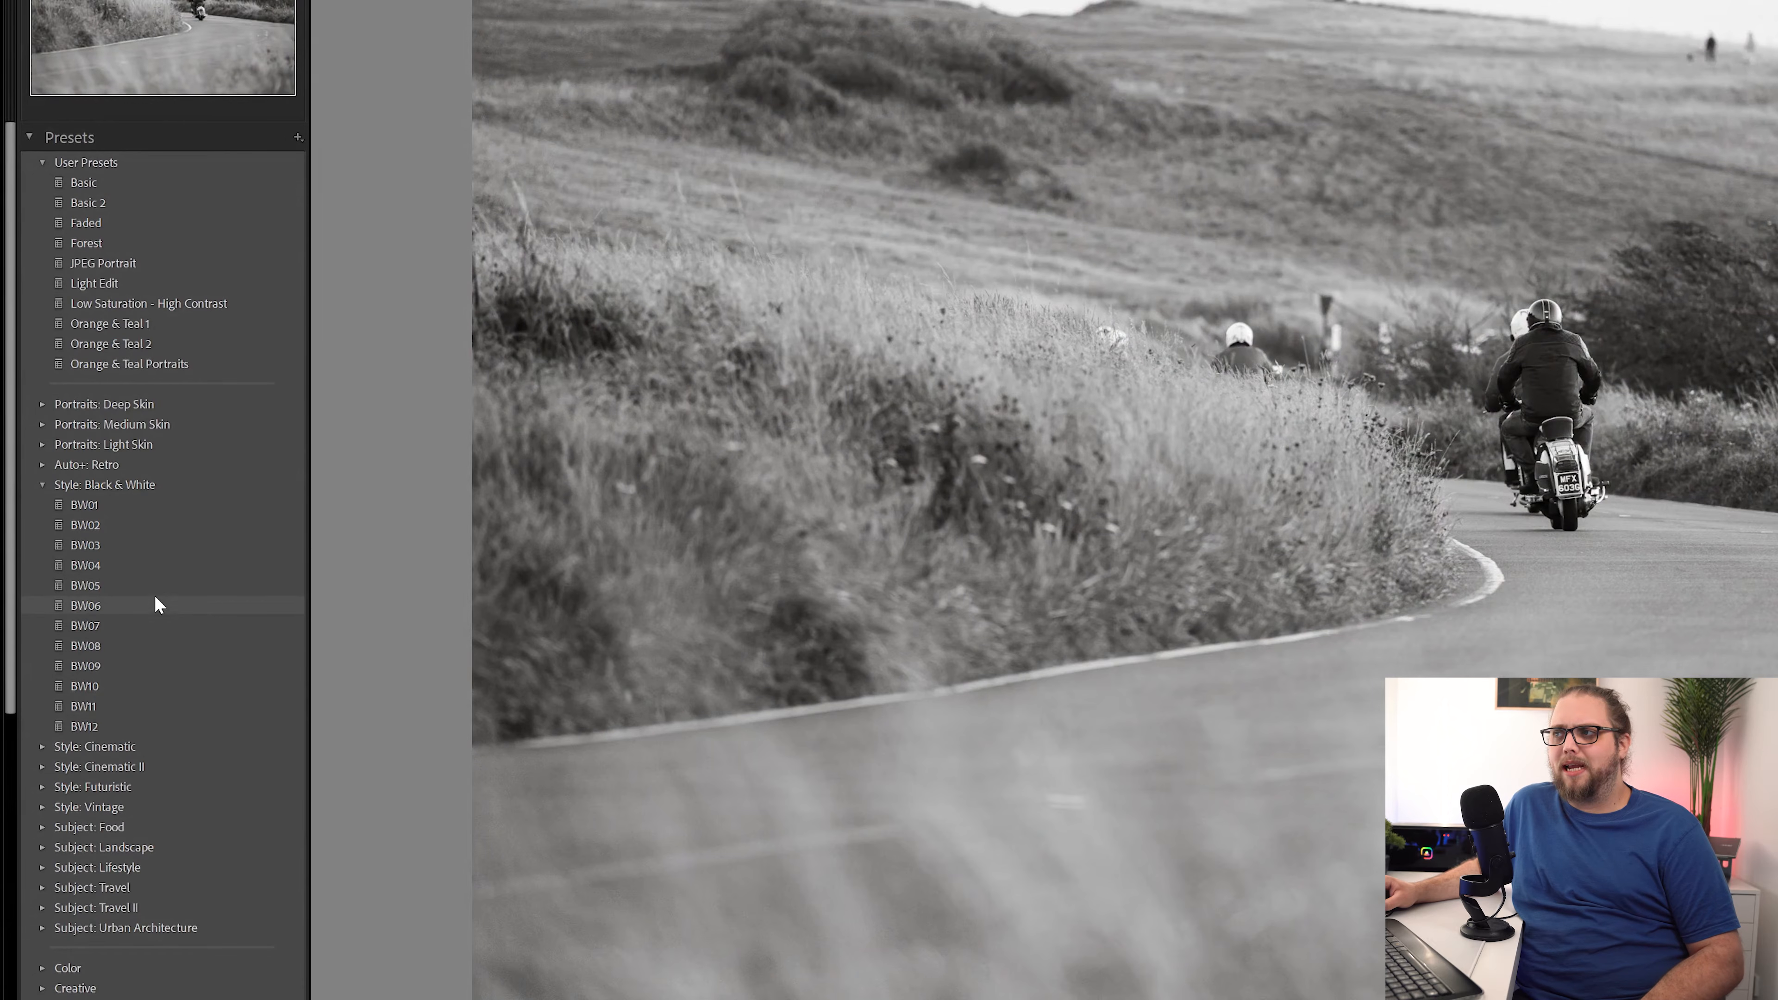
click(157, 602)
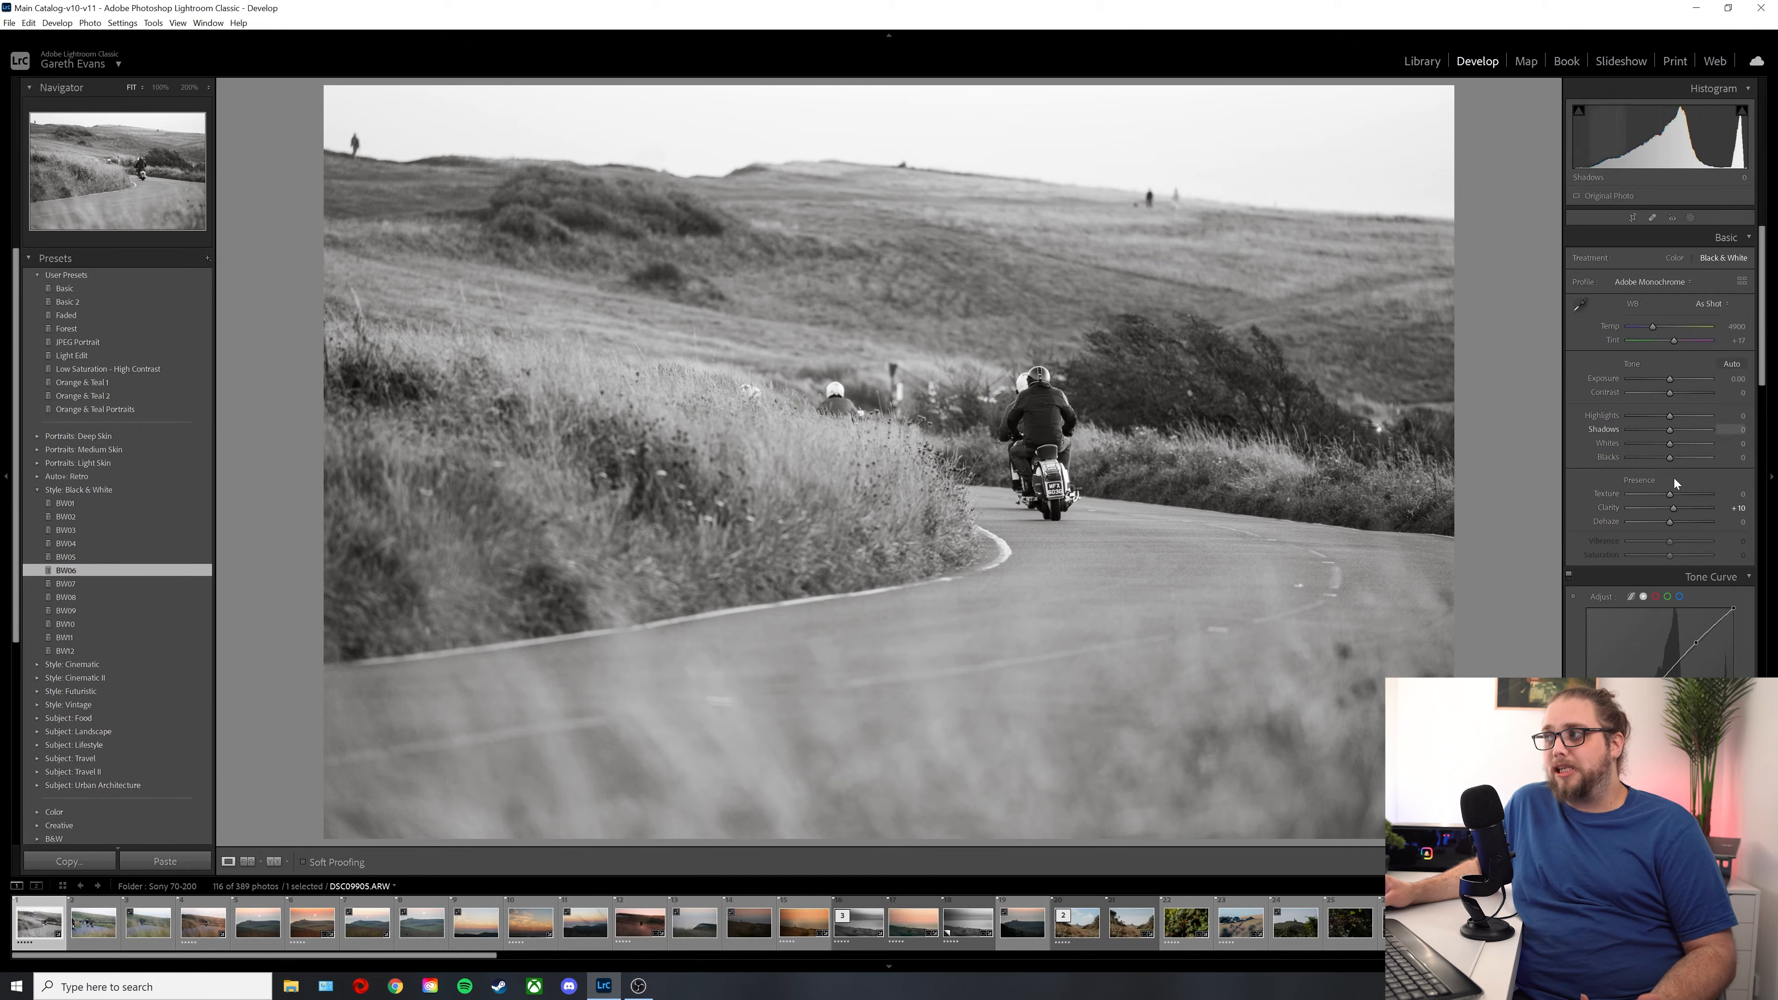
scroll(1640, 518, down, 8)
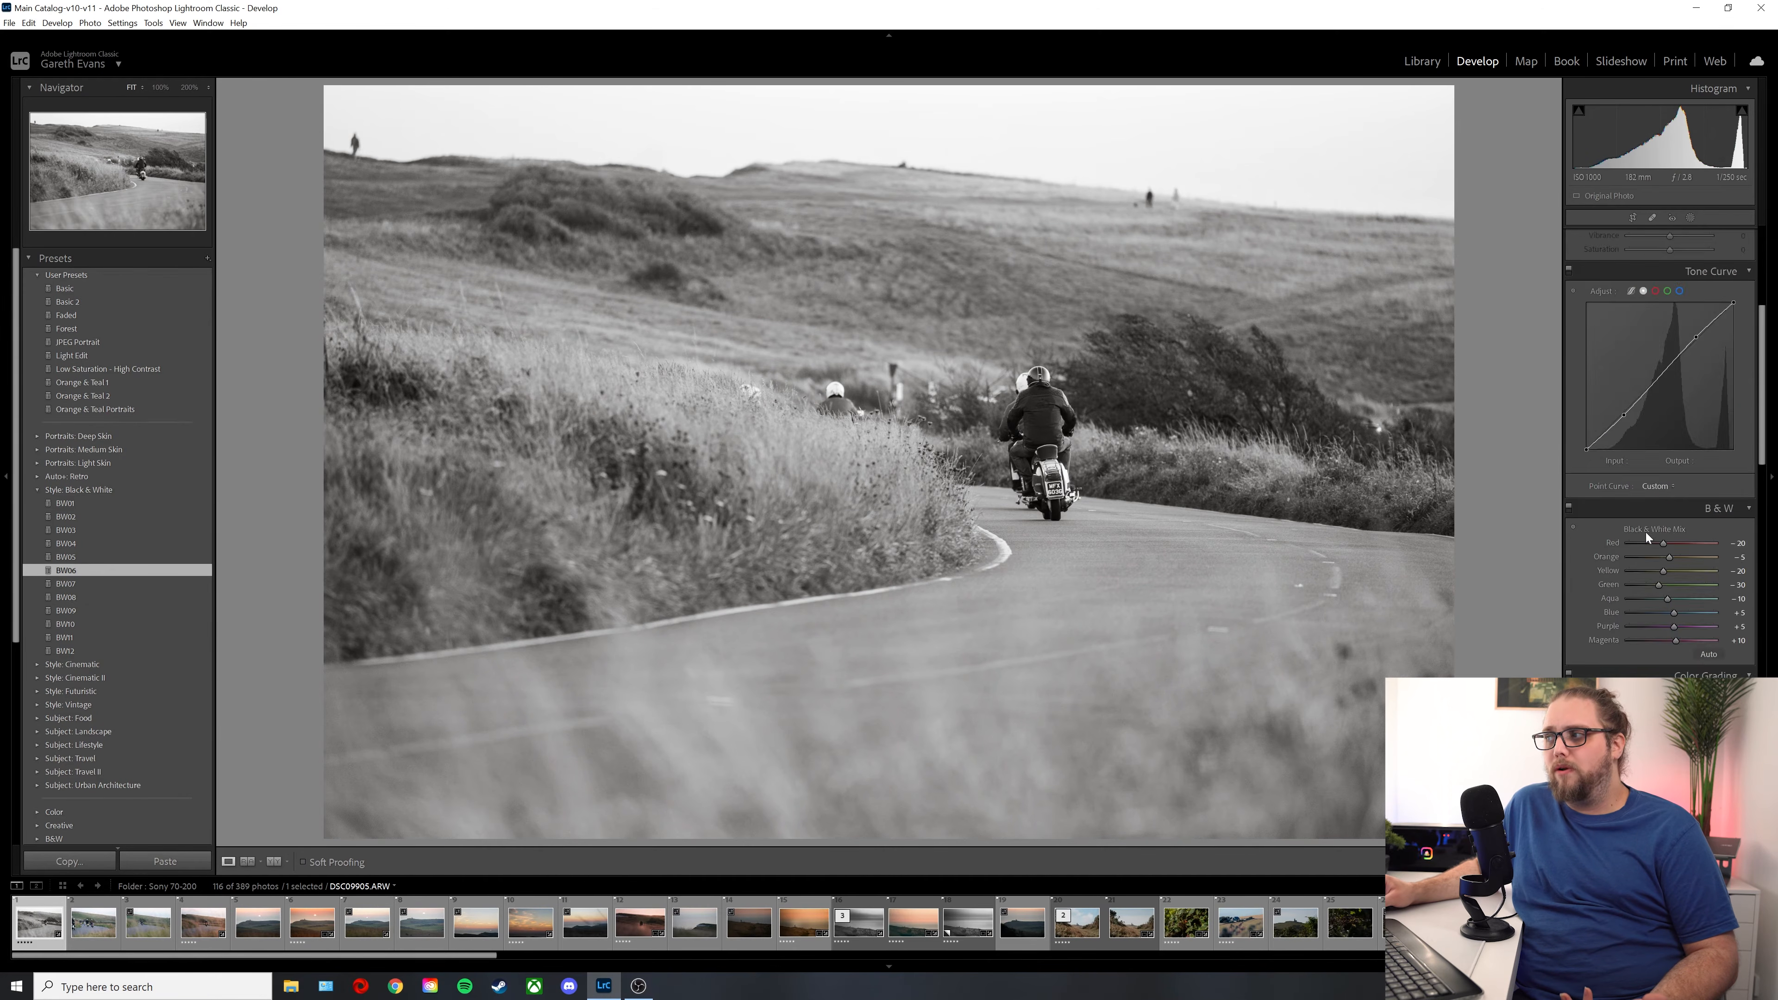
Step: Set Contrast to +49, Highlights to -85, Whites to +26, Blacks to -21, Texture to +21 and Clarity to +23
scroll(1631, 540, up, 8)
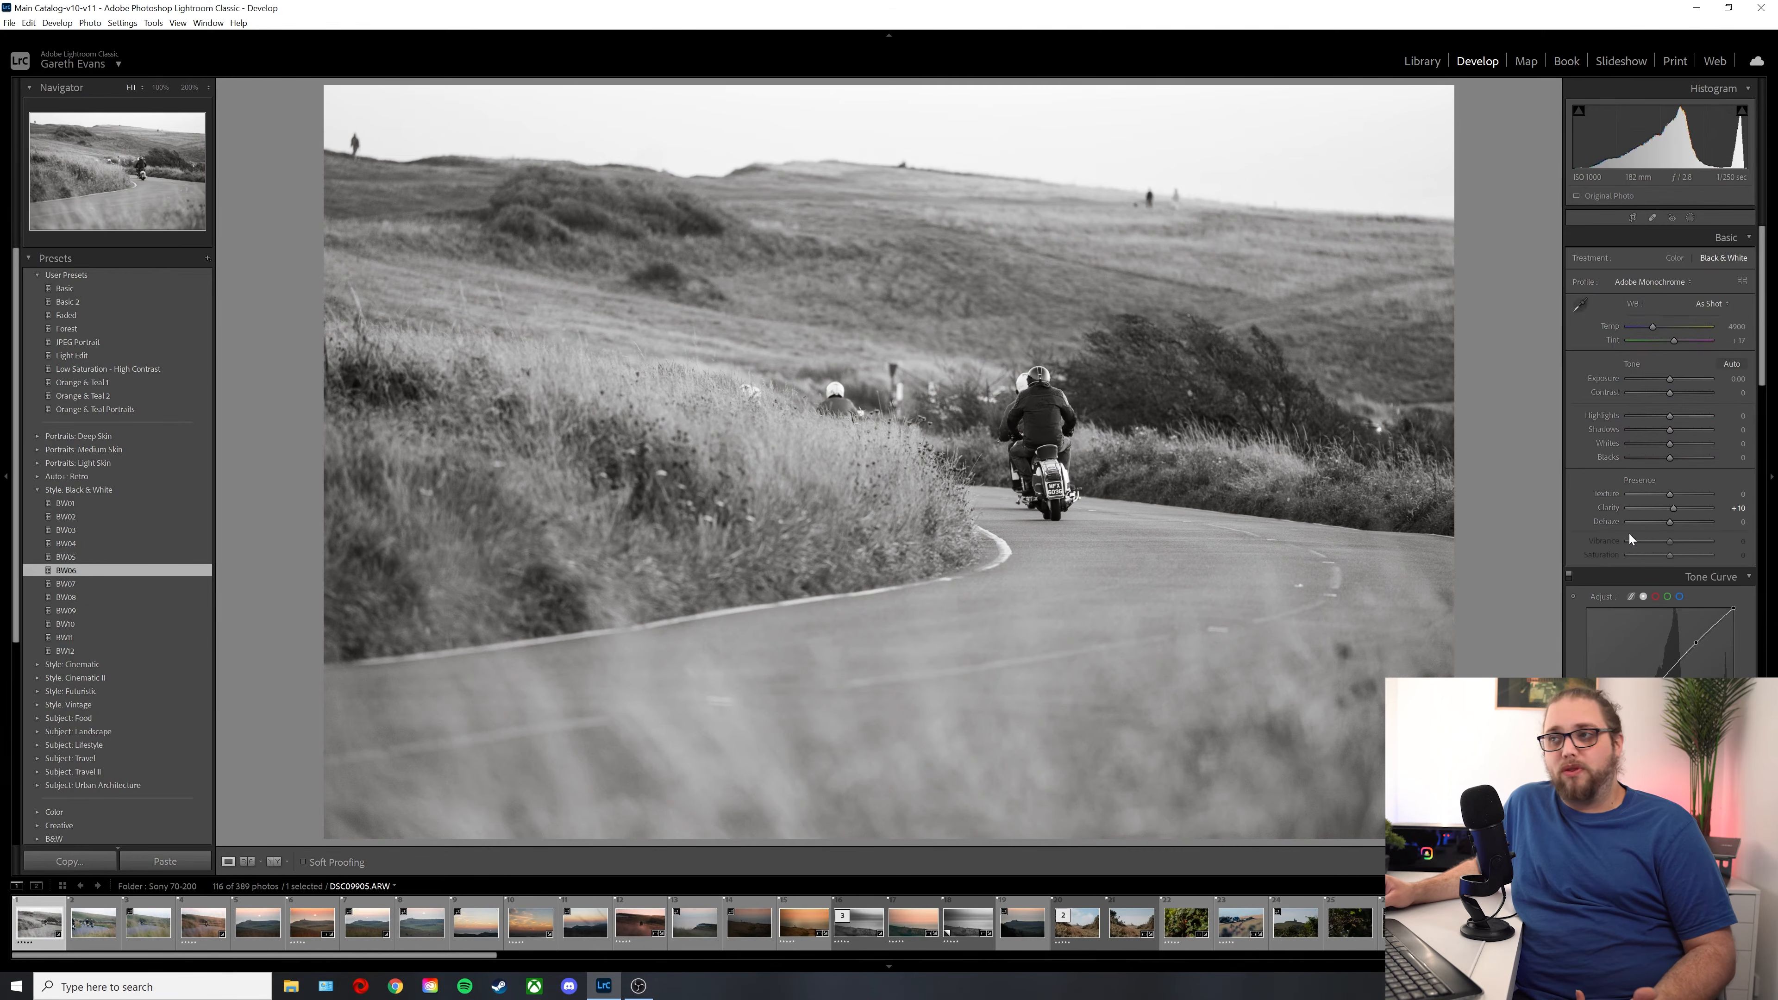
drag(1669, 394, 1677, 448)
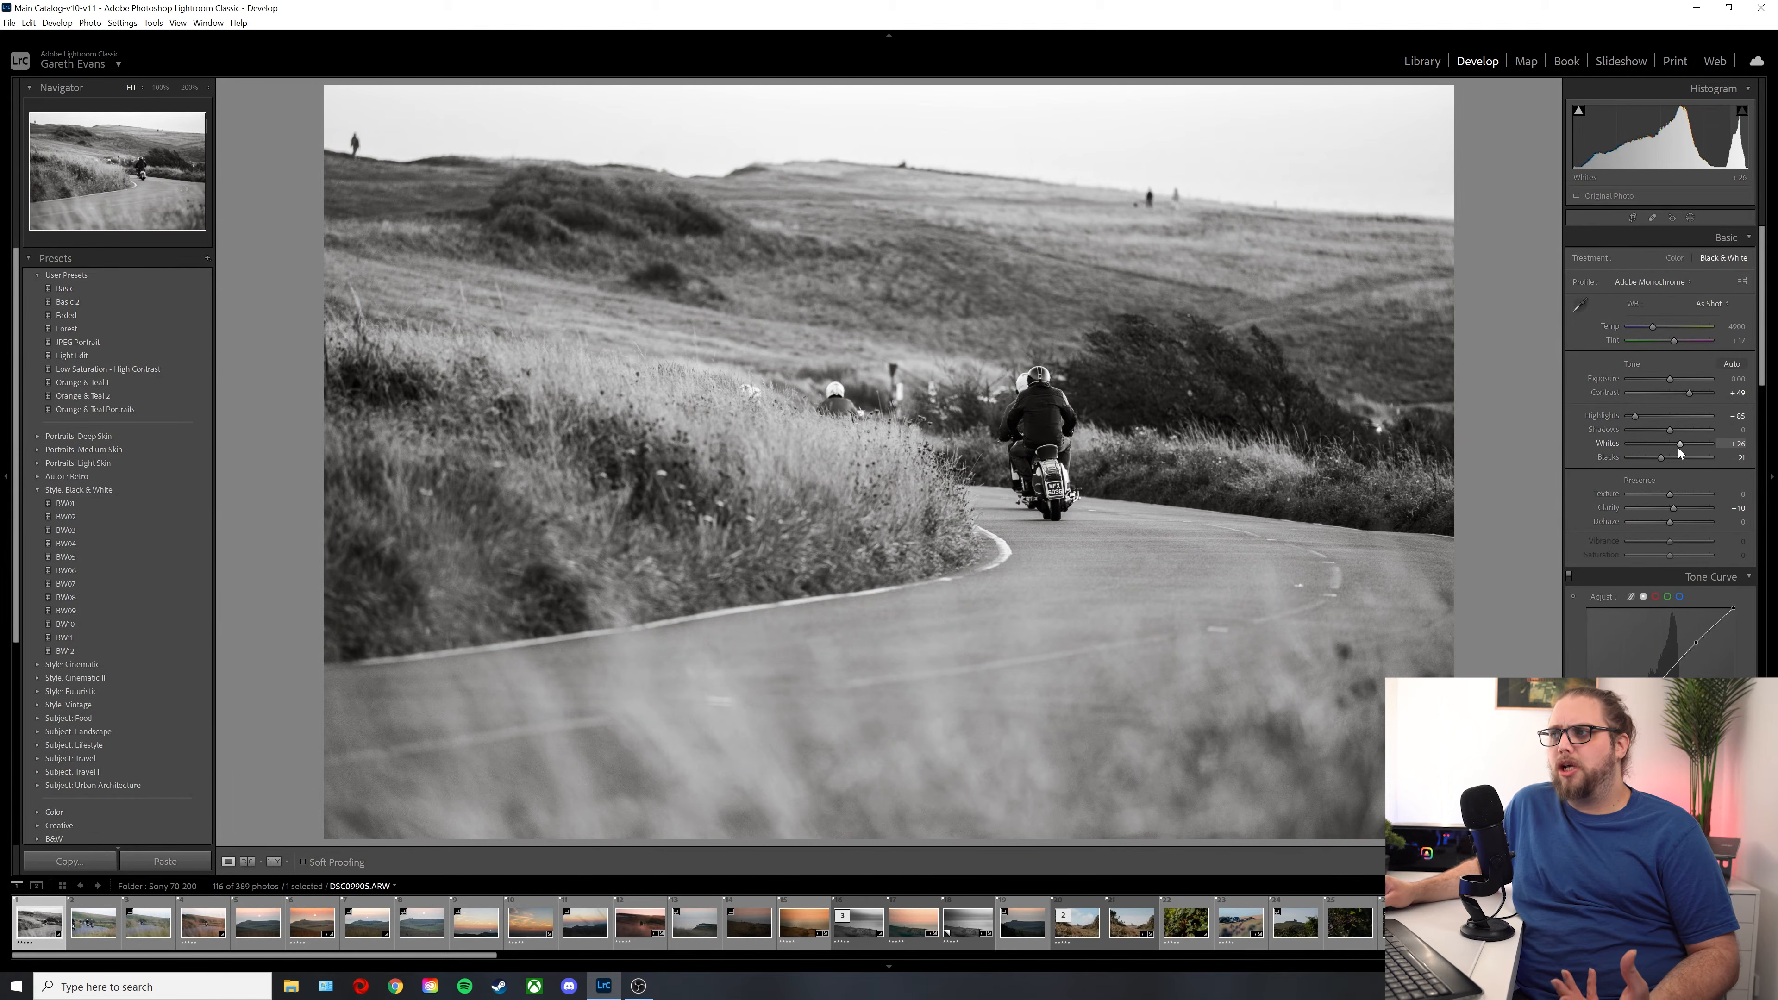
drag(1674, 508, 1675, 494)
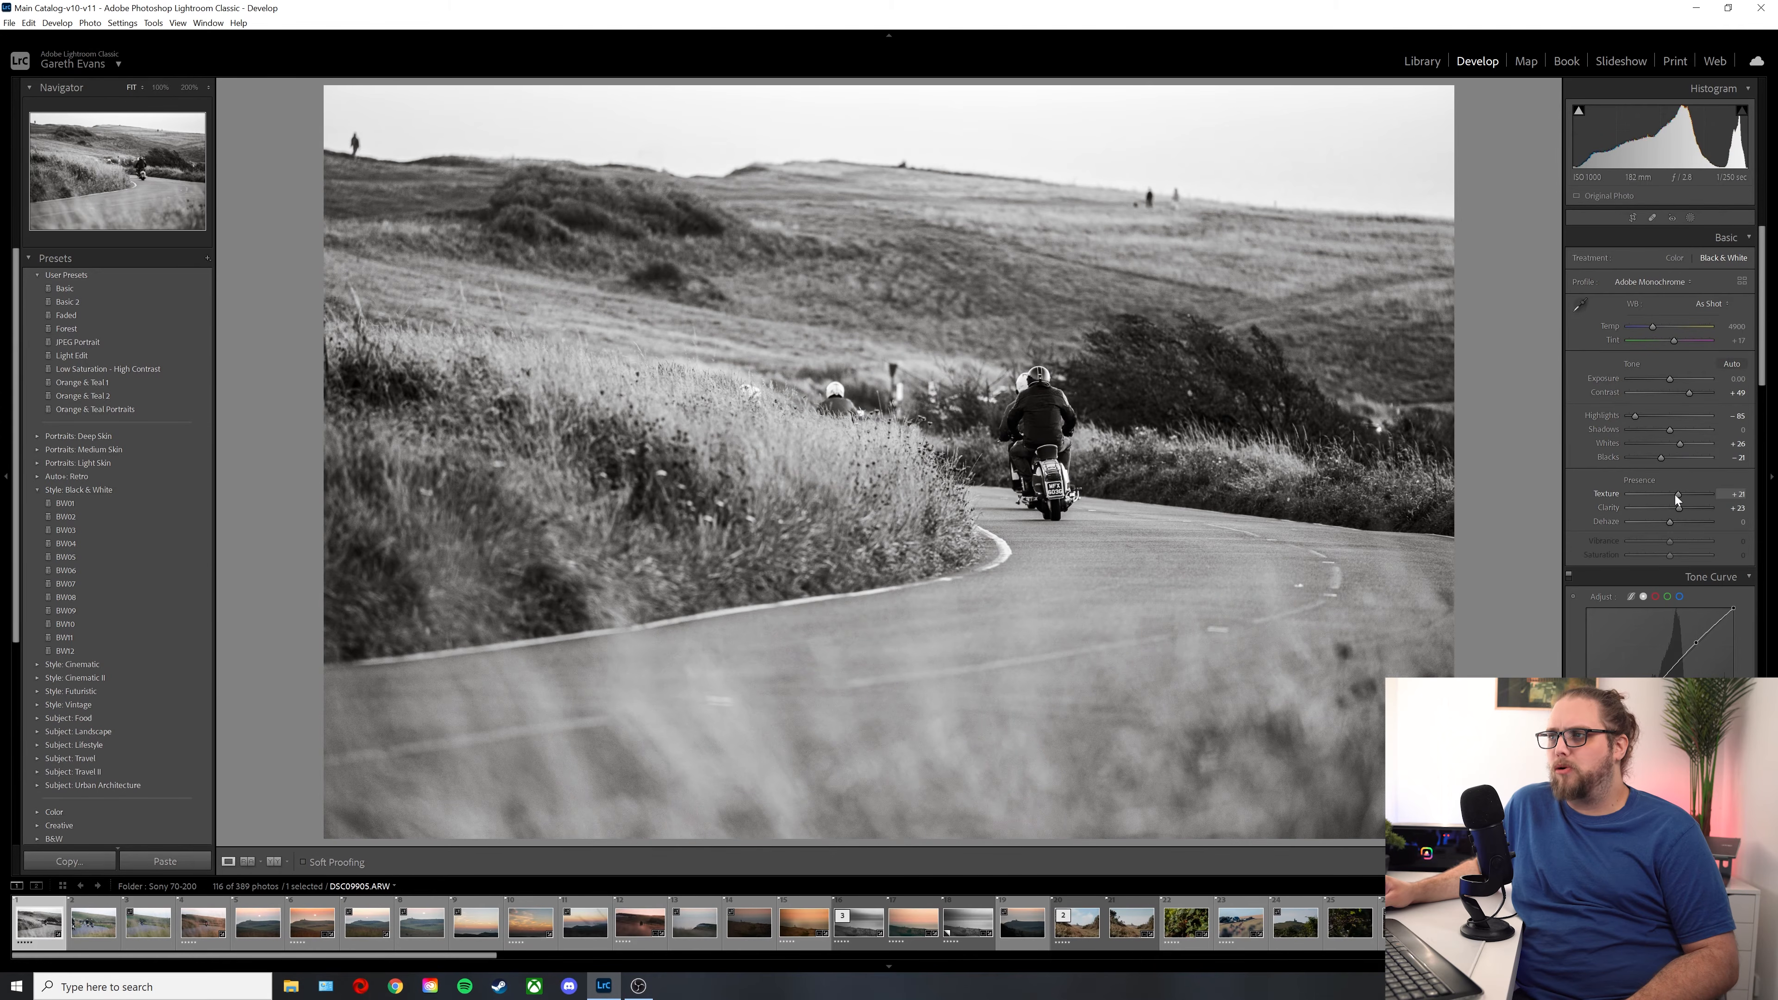
Step: Create a radial gradient mask as a tall ellipse fitted around the motorcyclist on the road
click(1692, 218)
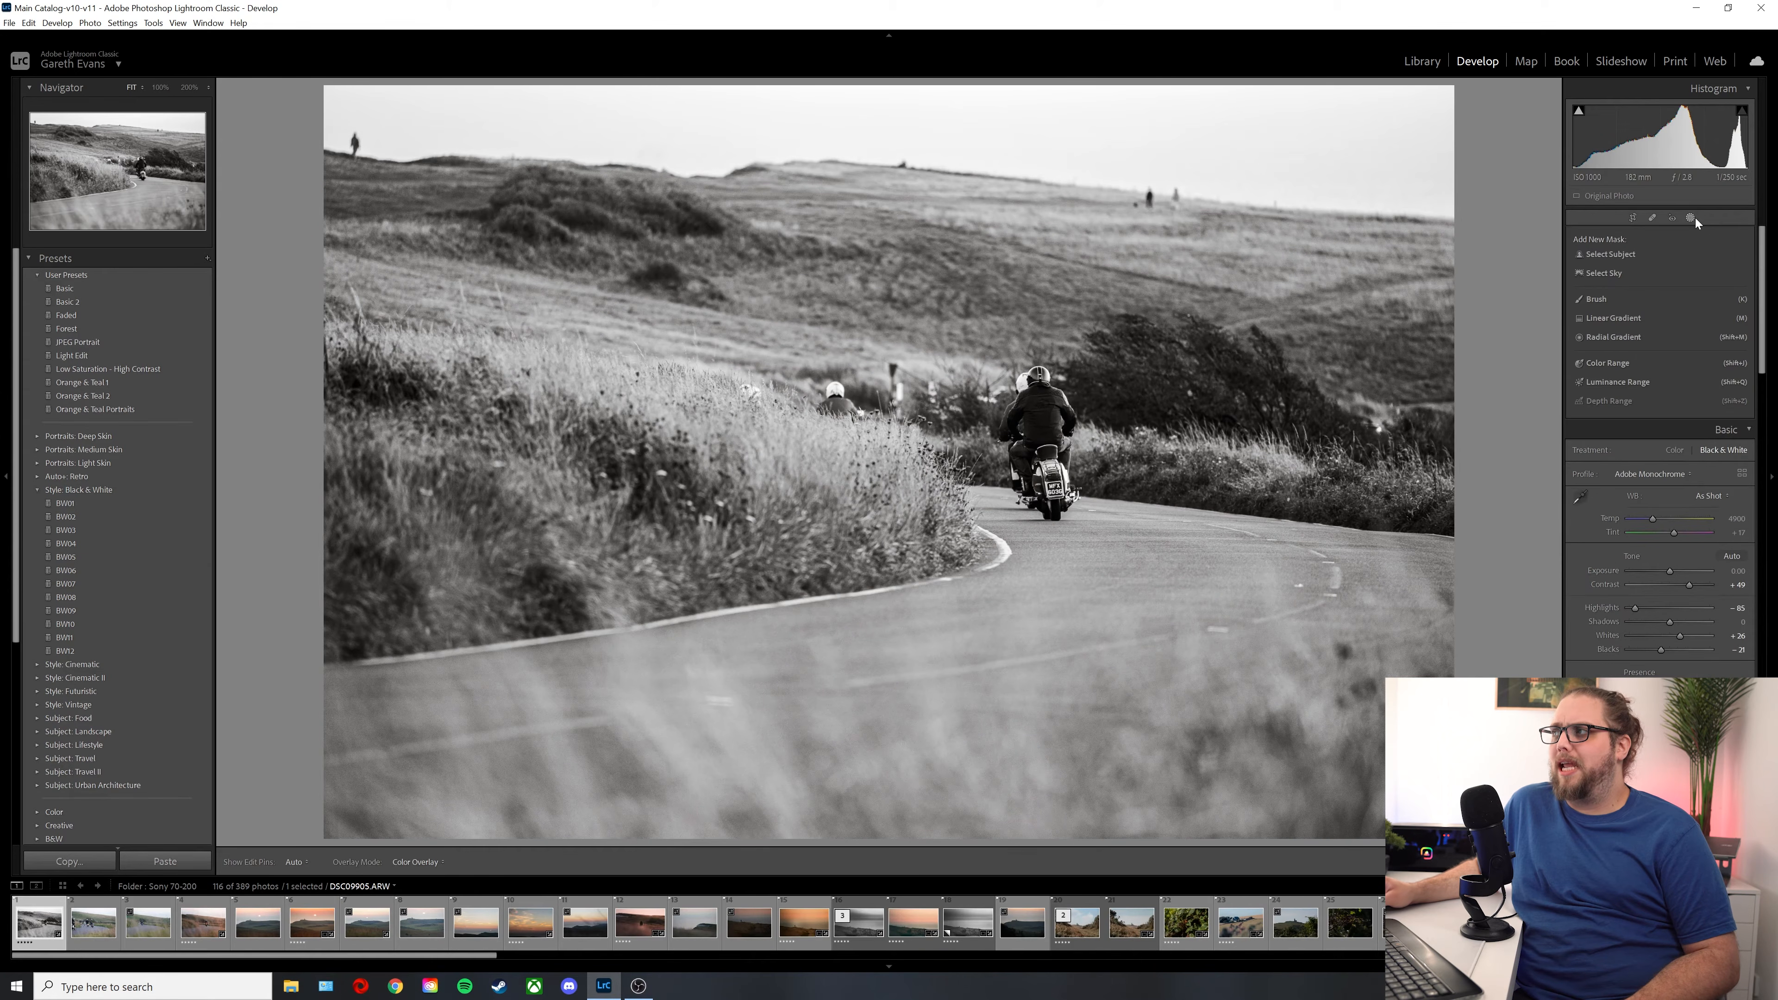
click(1629, 341)
drag(1031, 432, 1094, 524)
drag(1047, 461, 1056, 470)
drag(1092, 373, 1080, 365)
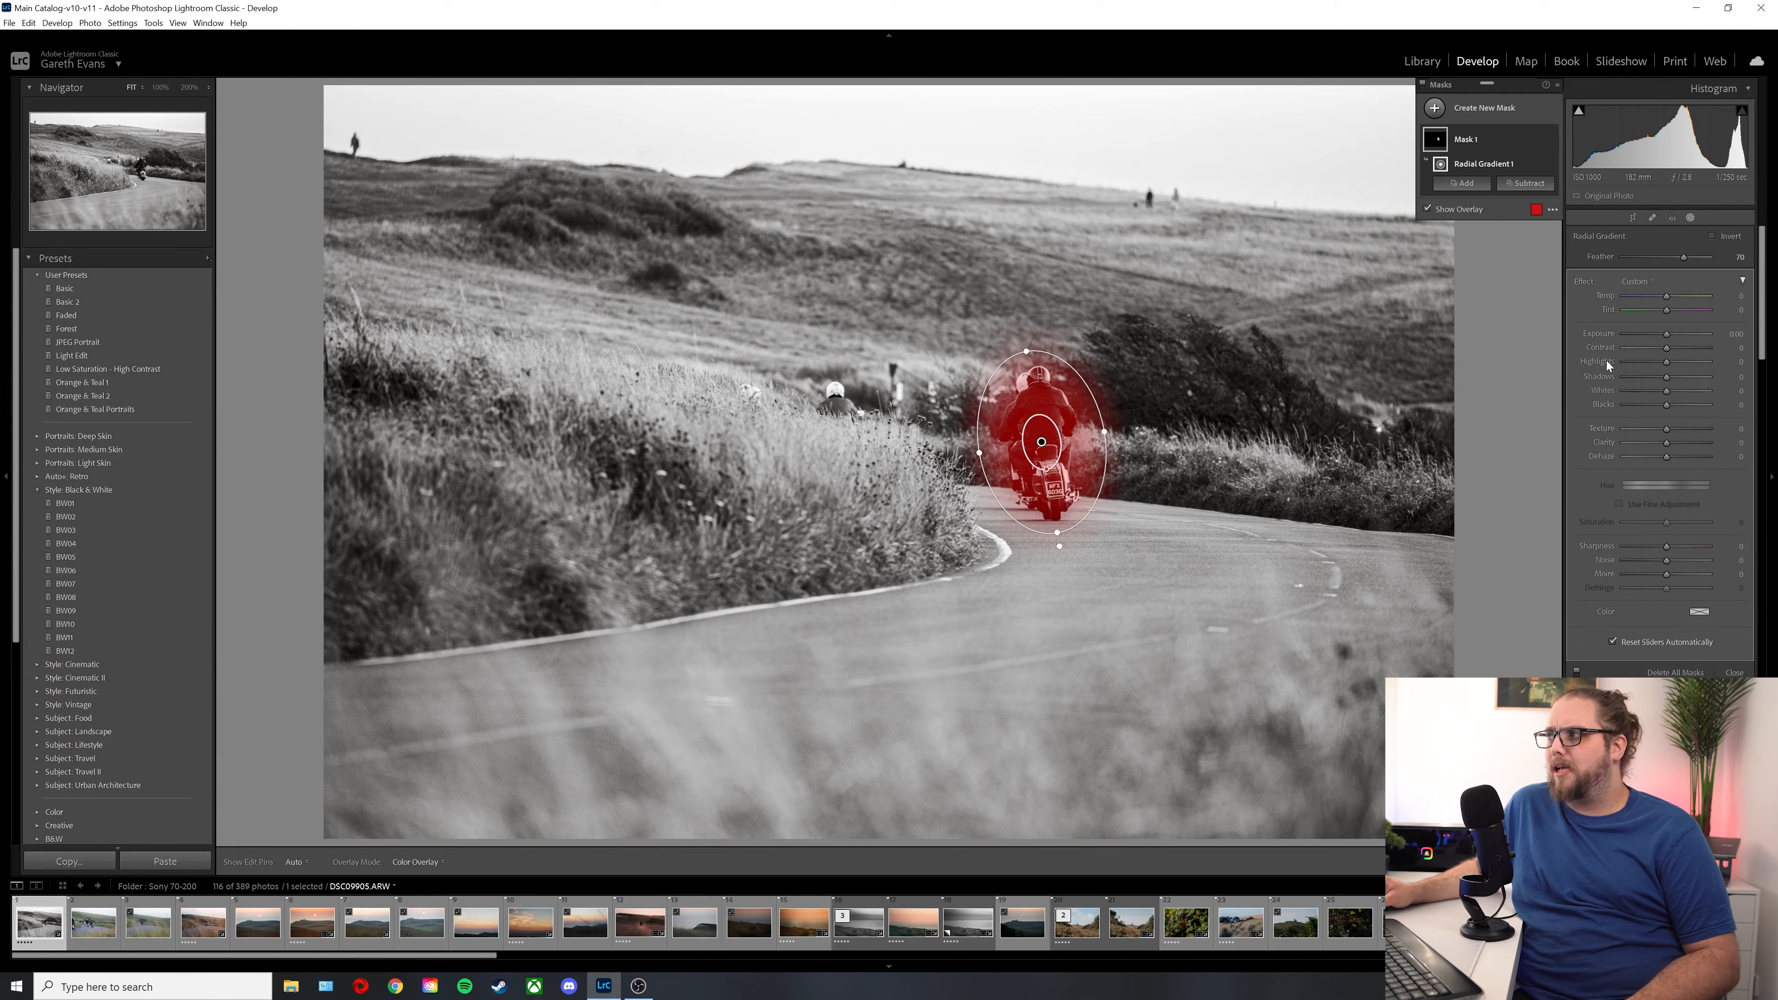
Step: Invert the radial gradient, set its Exposure to -0.42 and enlarge the ellipse around the motorcyclist
click(1540, 164)
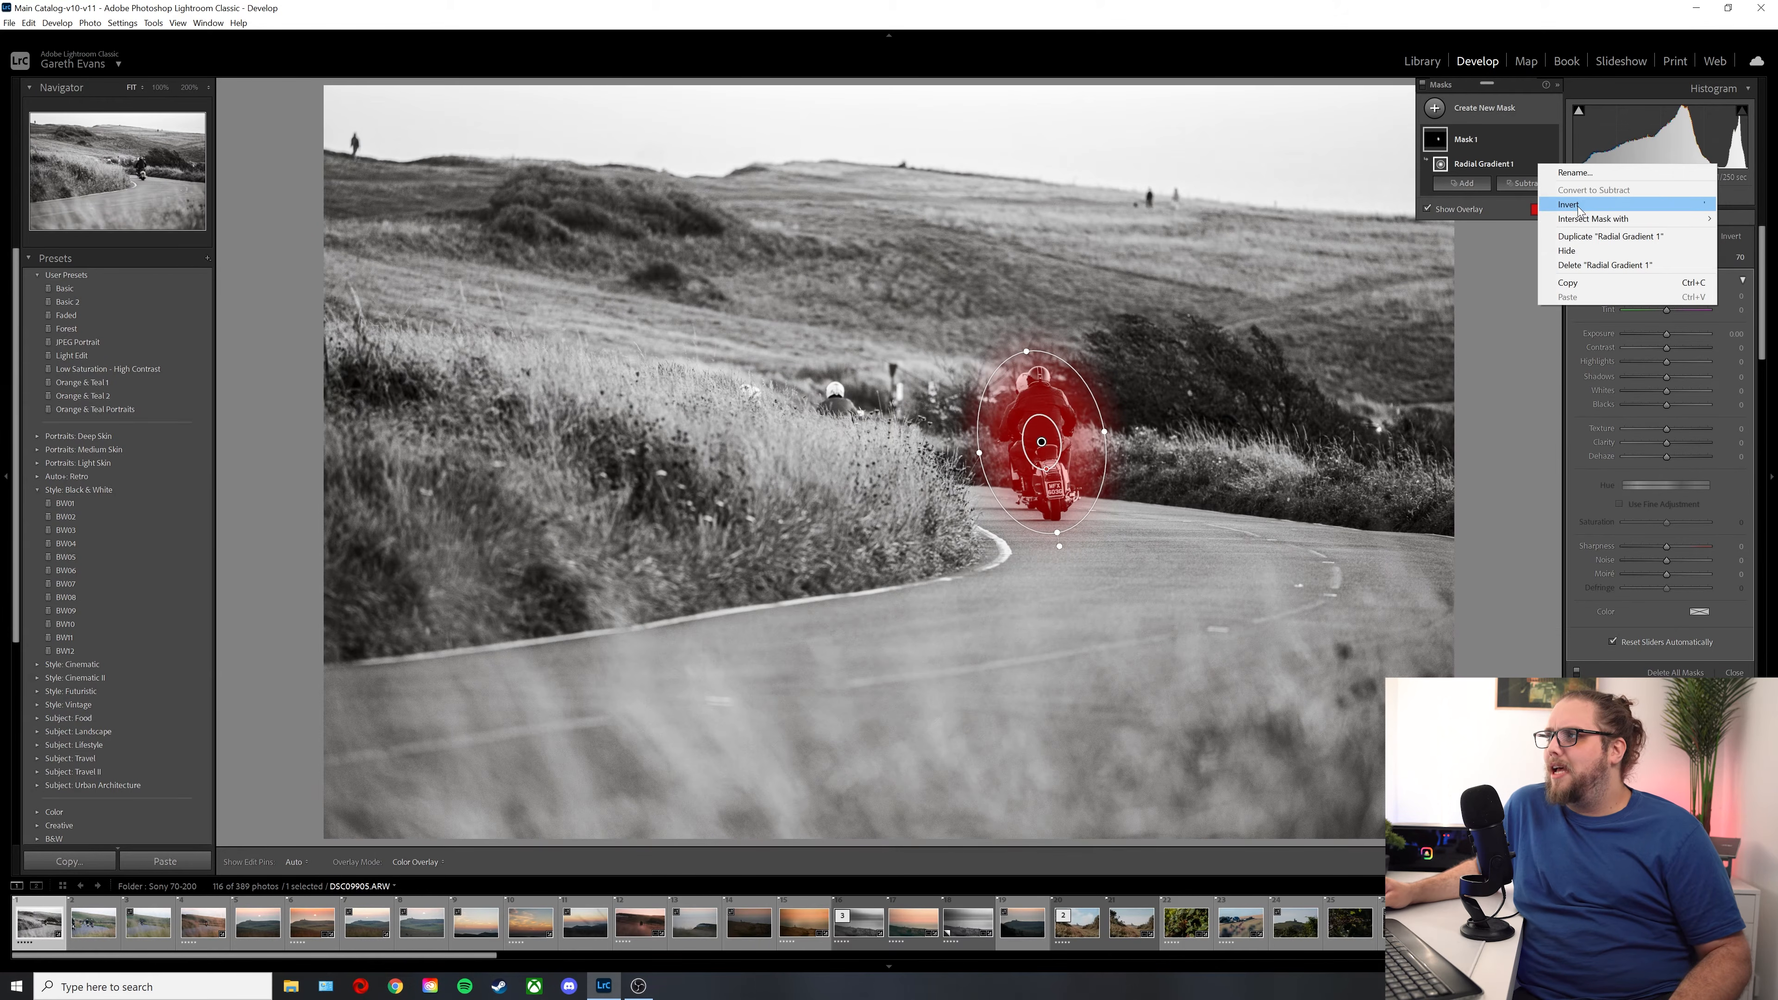
click(1559, 227)
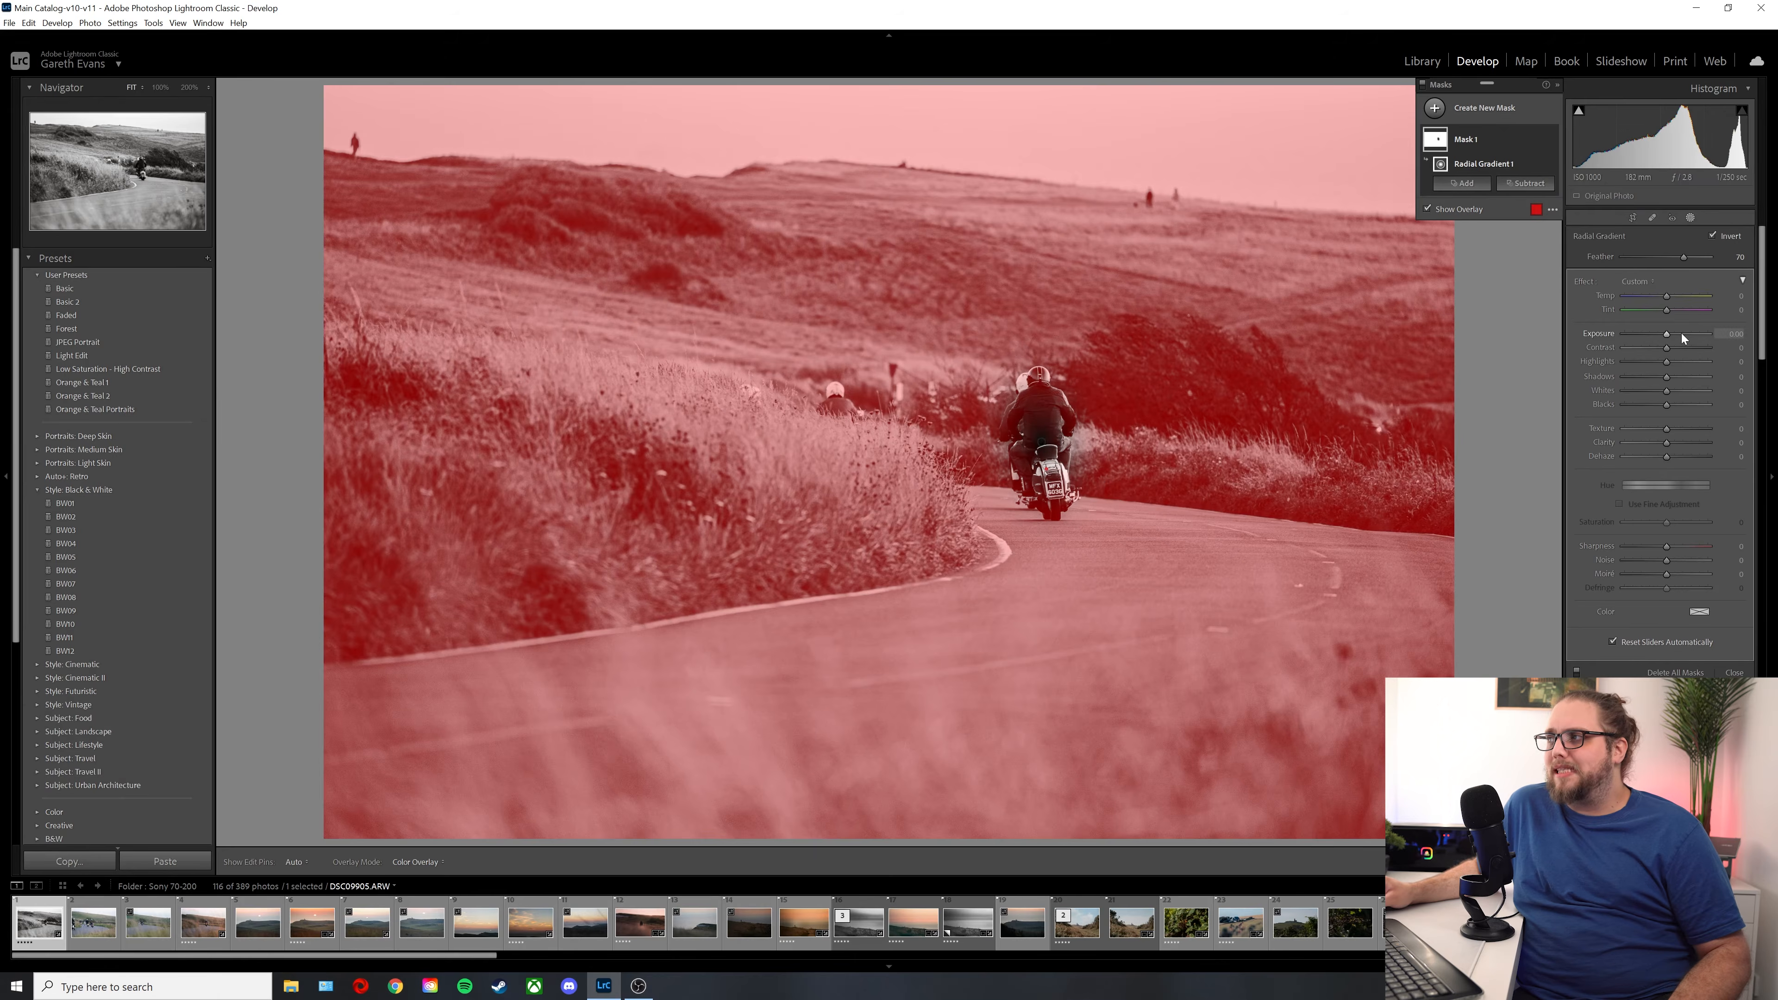
drag(1671, 334, 1665, 333)
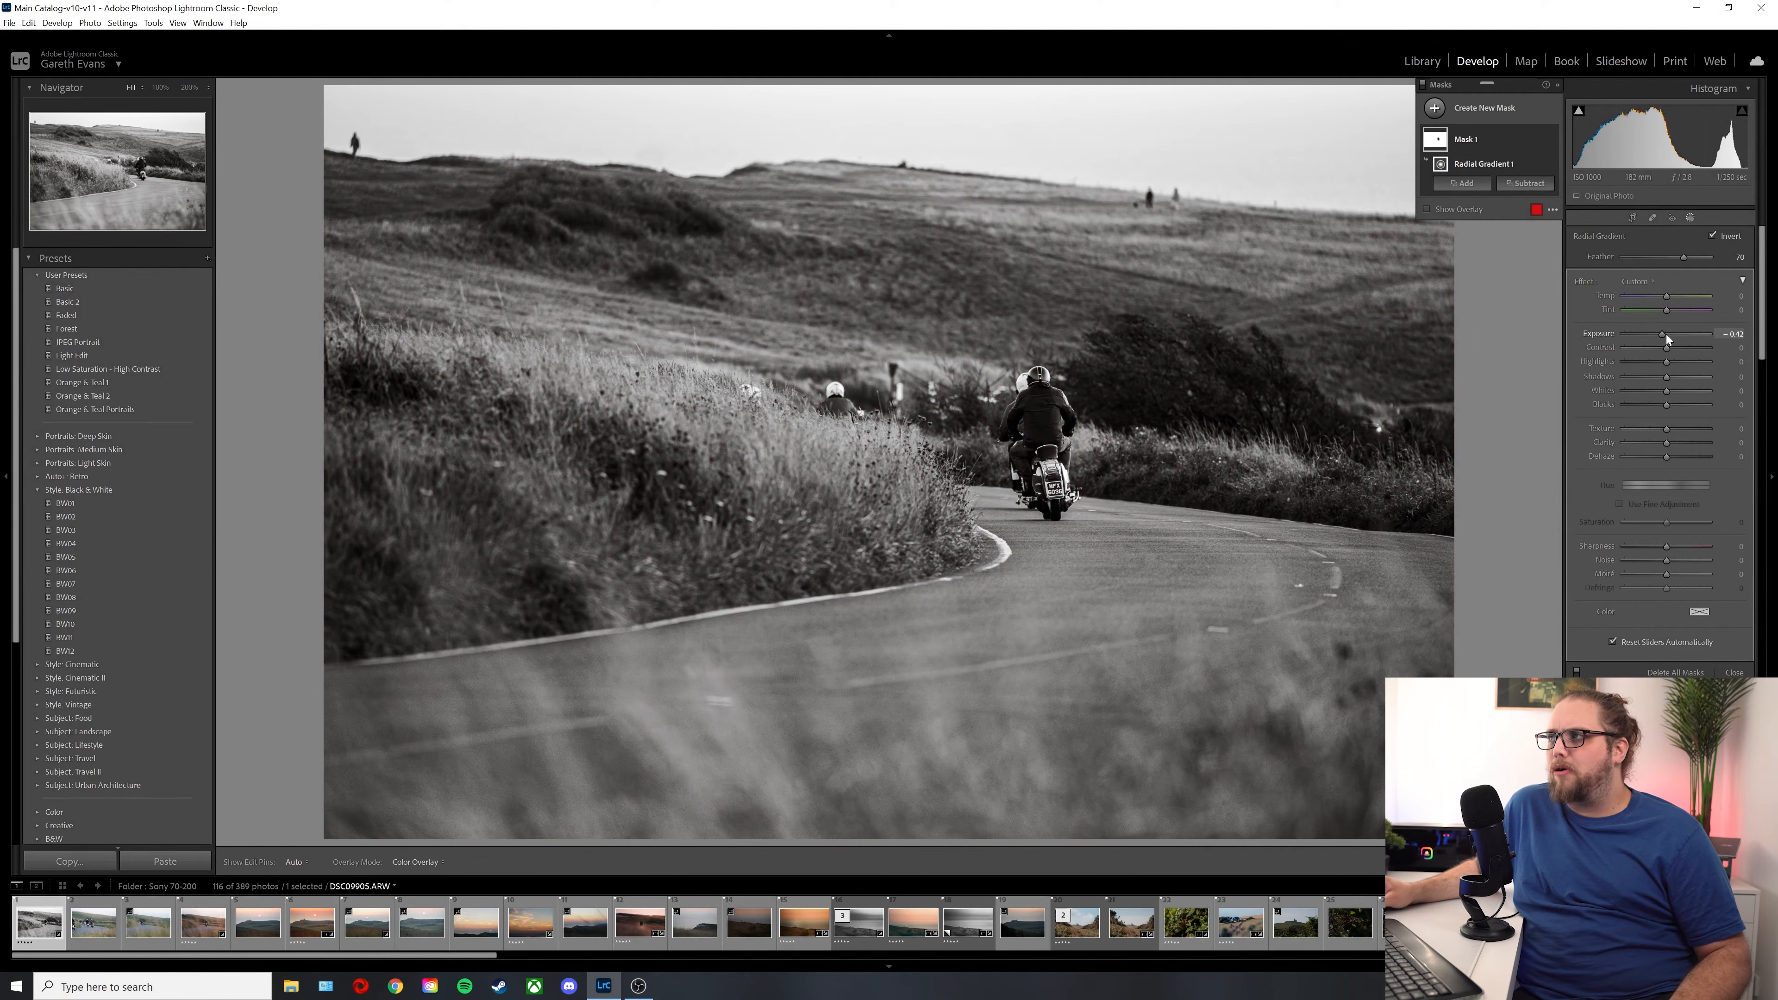
drag(1105, 431, 1118, 428)
drag(1026, 354, 1027, 310)
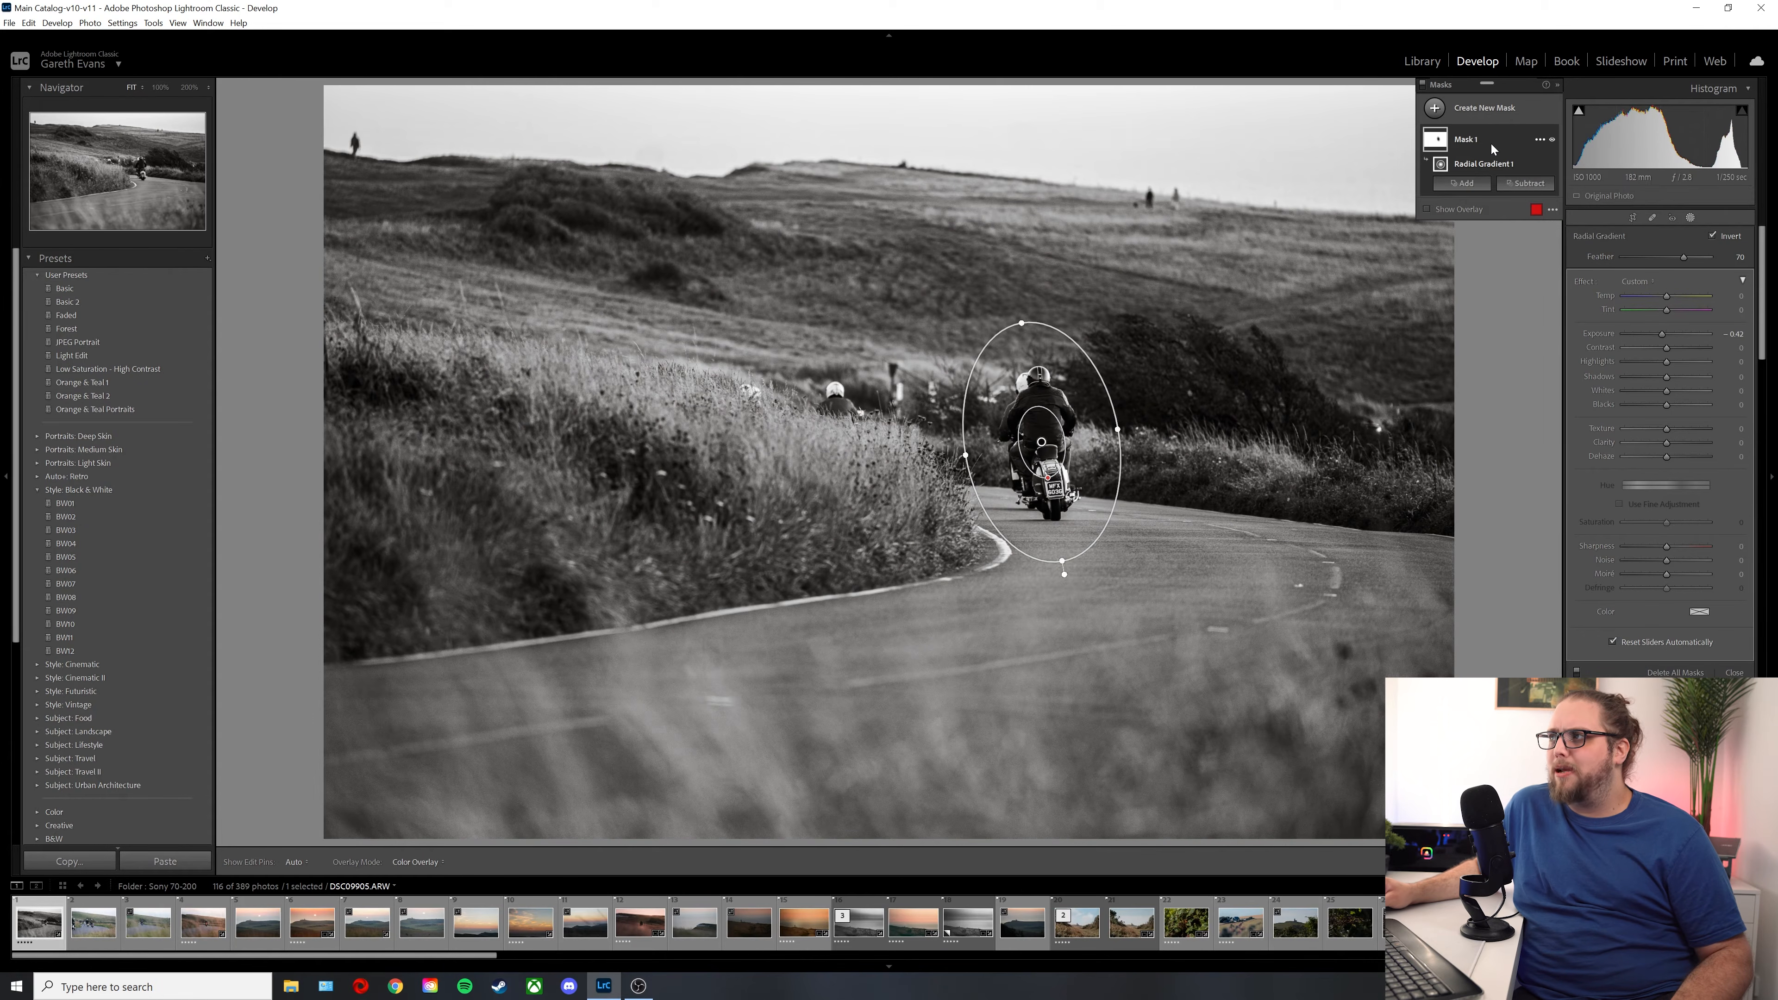
Step: Add a second radial gradient mask over the motorcyclist with Exposure 0.38, center it on the rider and close masking
click(1468, 112)
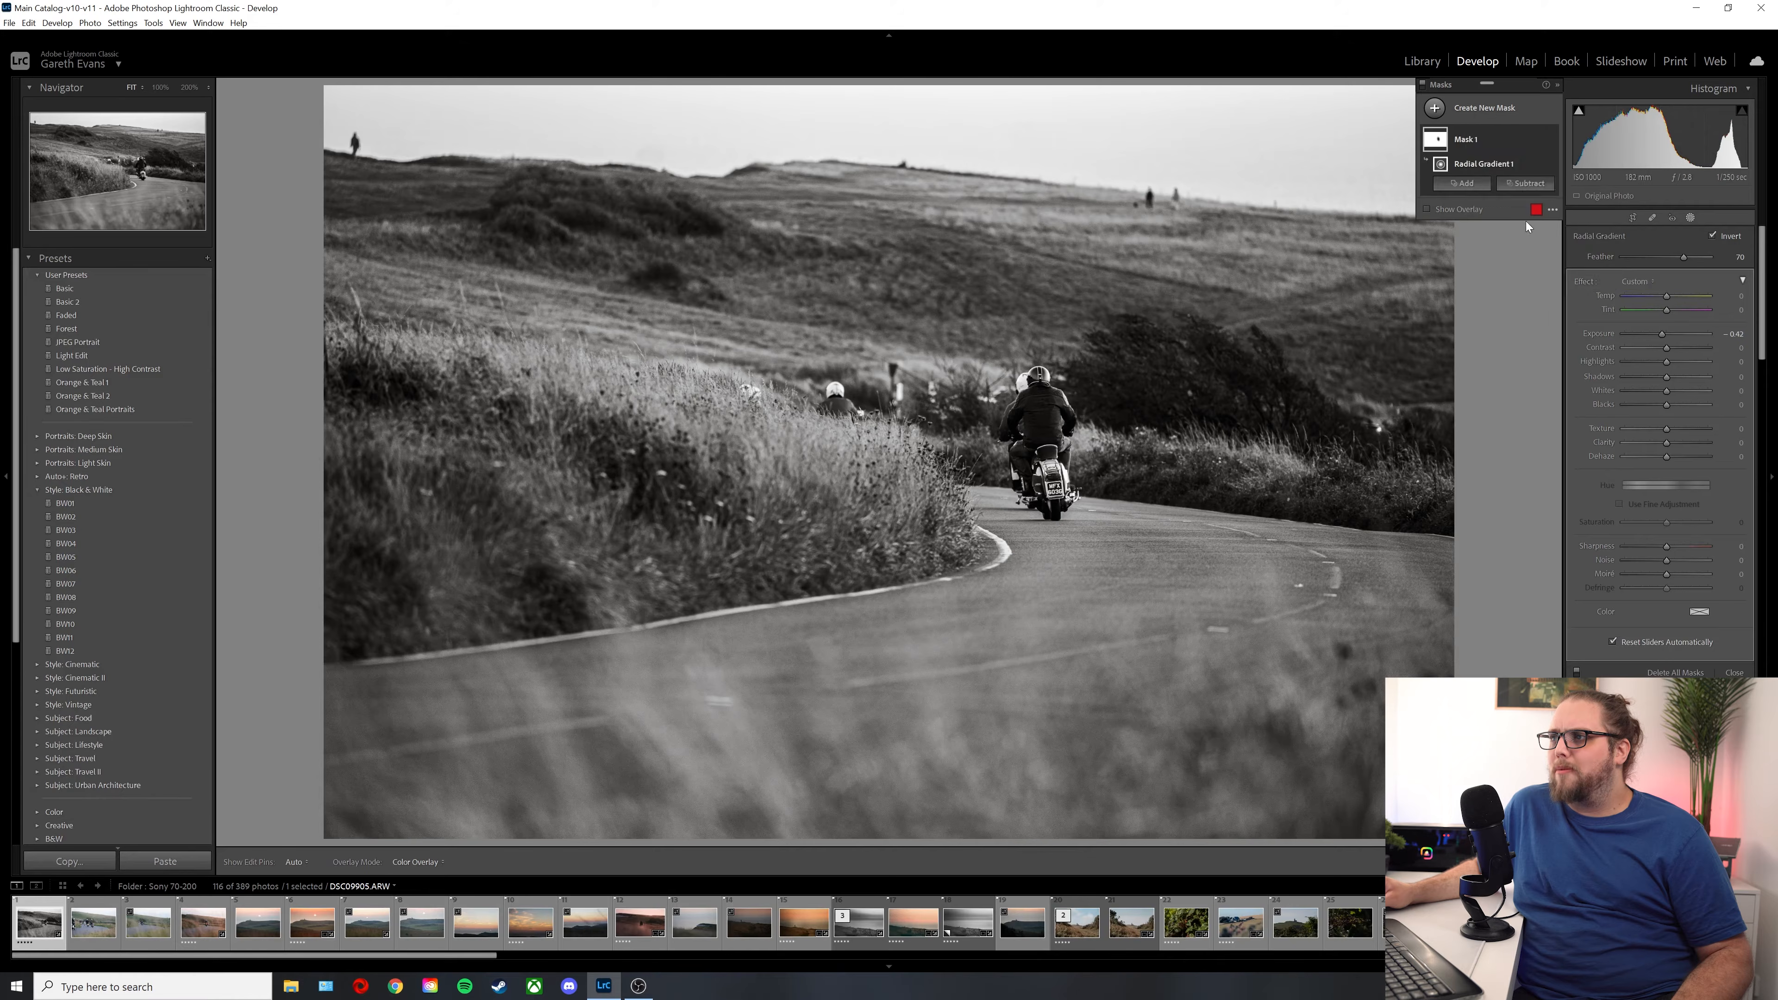
click(1525, 220)
drag(1035, 434, 1104, 541)
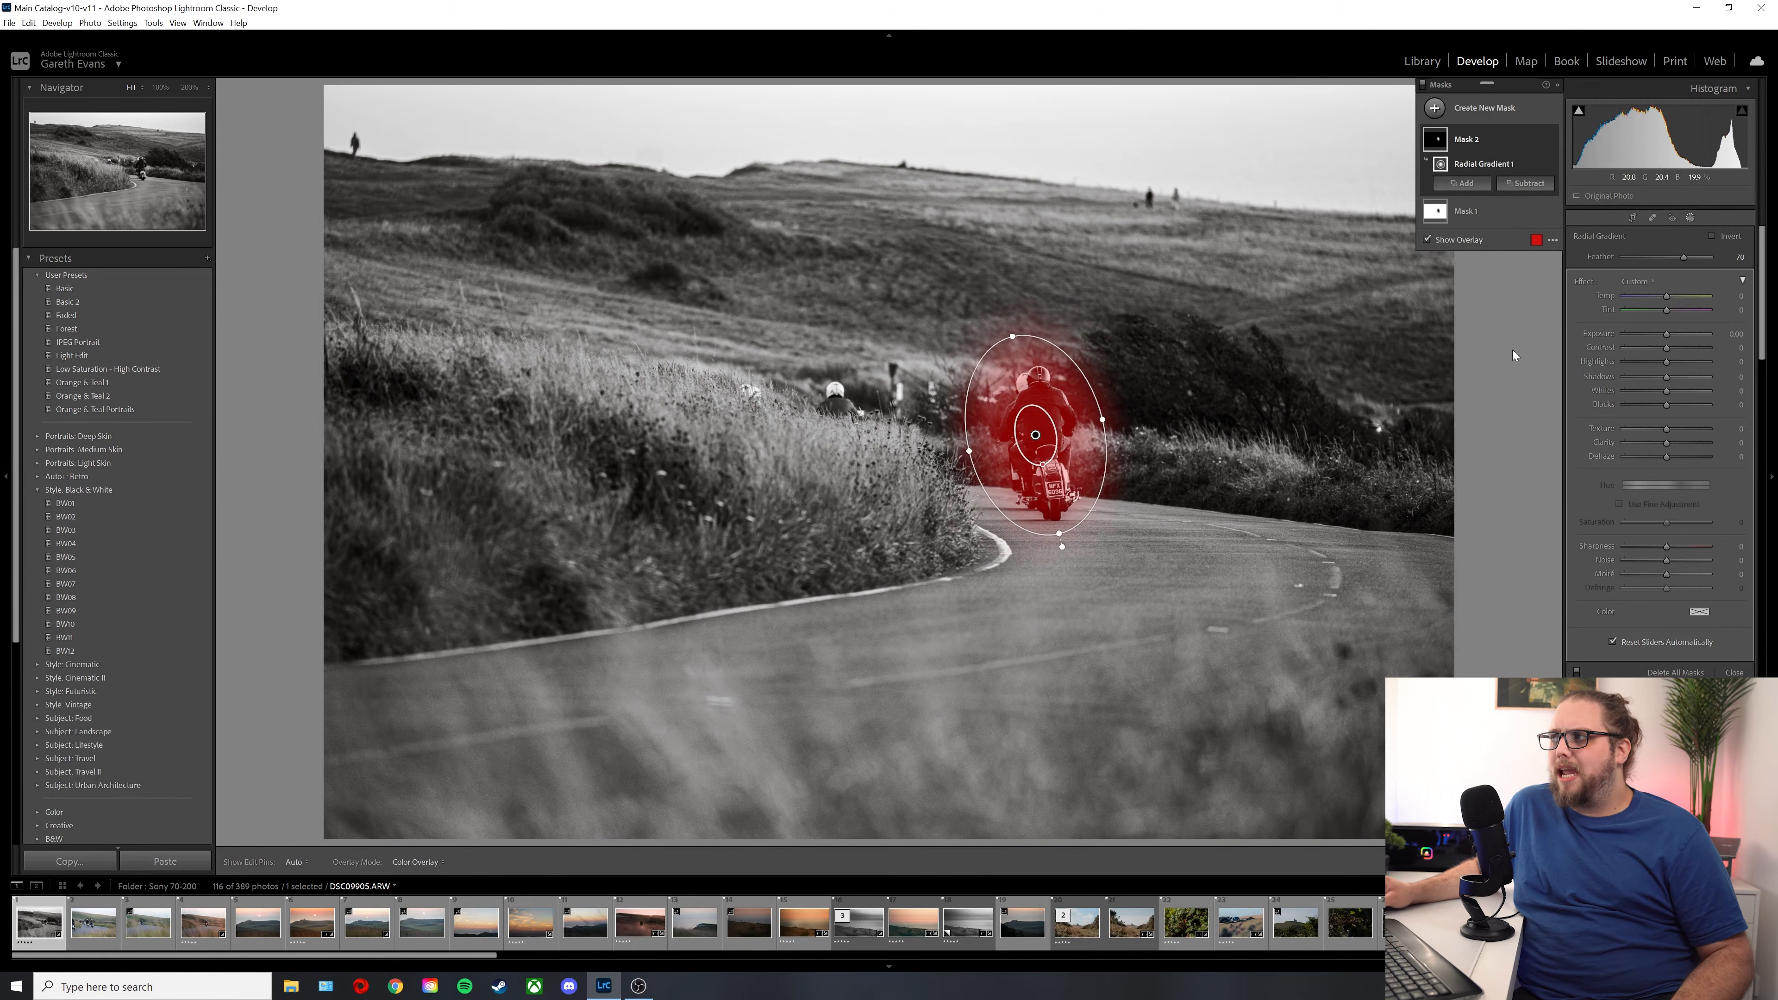
drag(1667, 333, 1670, 335)
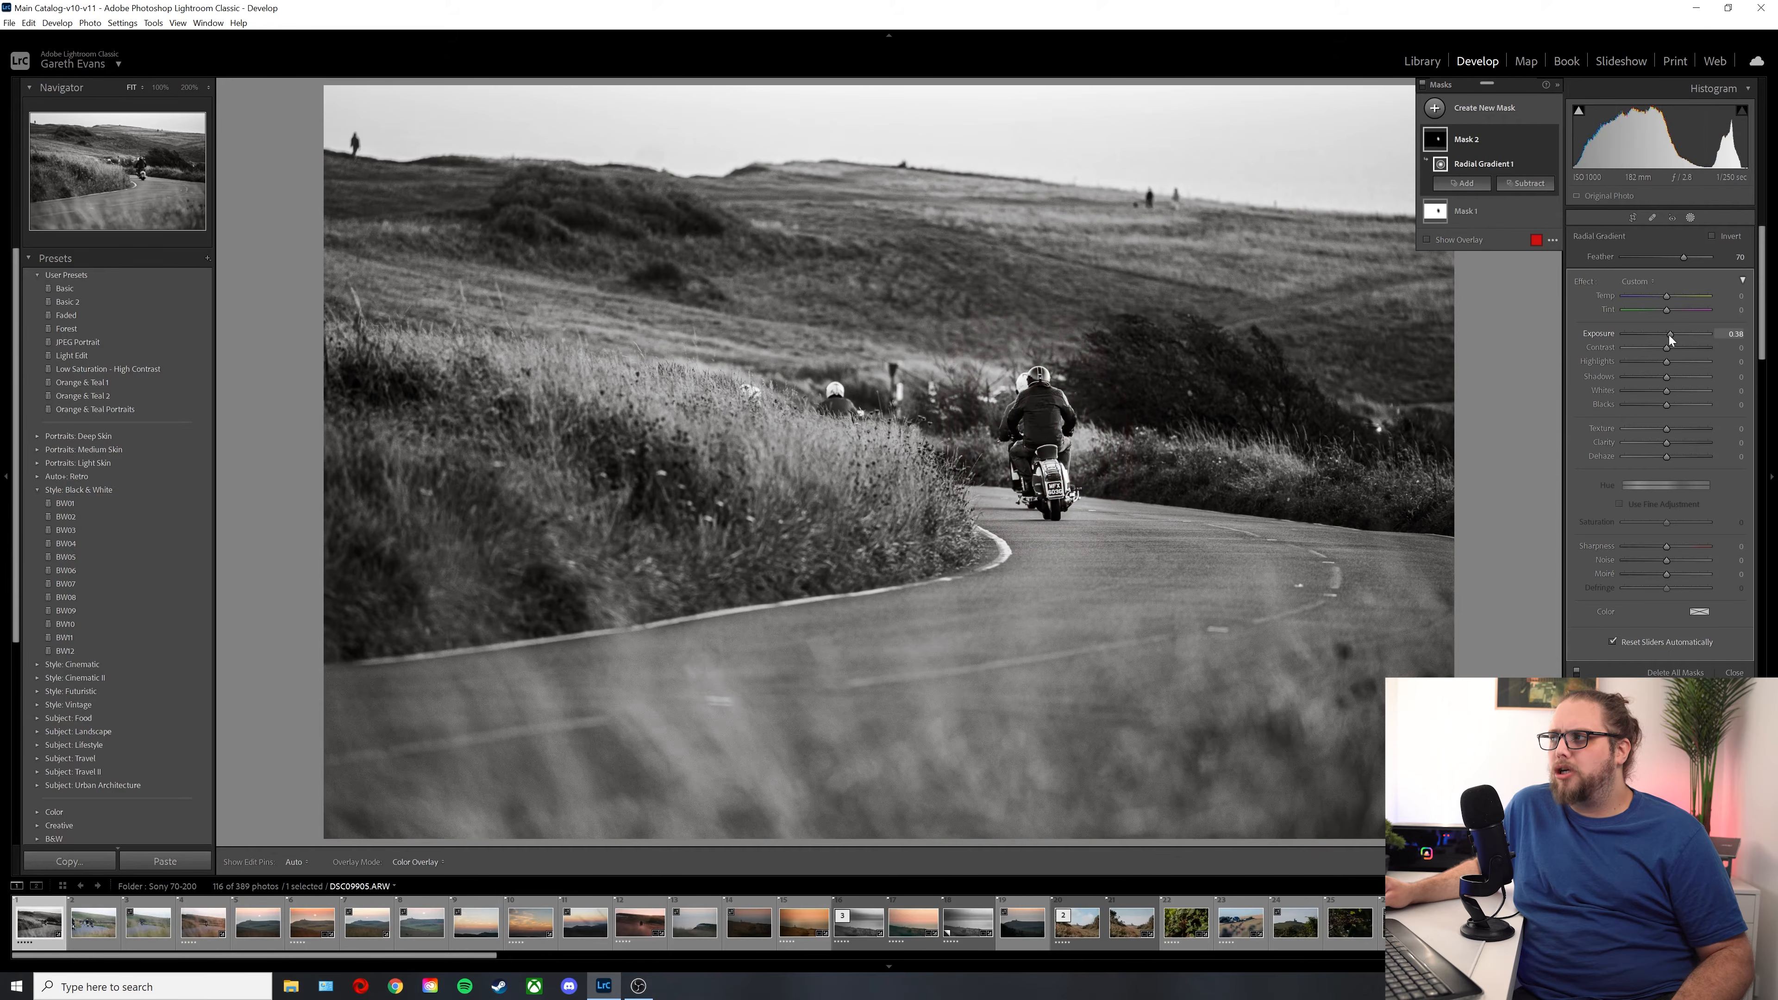
drag(1036, 436, 1046, 442)
click(1734, 674)
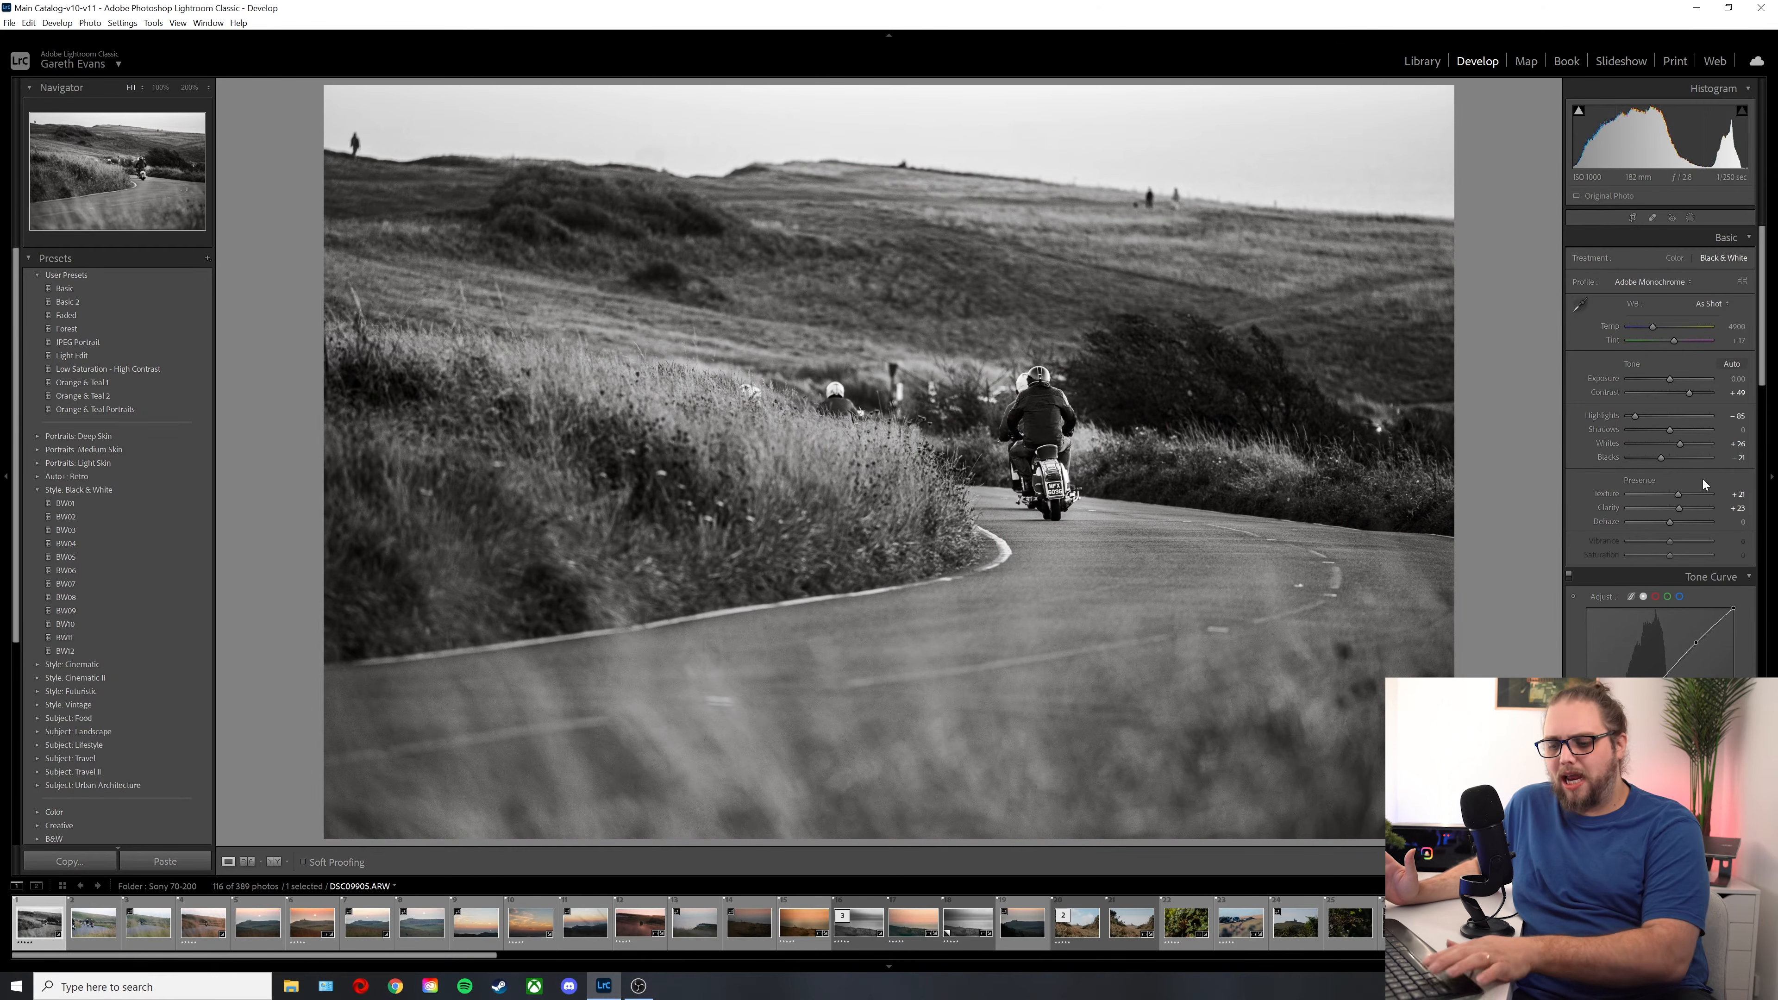
Step: Compare the black-and-white edit with the original photo and reset all develop settings
key(backslash)
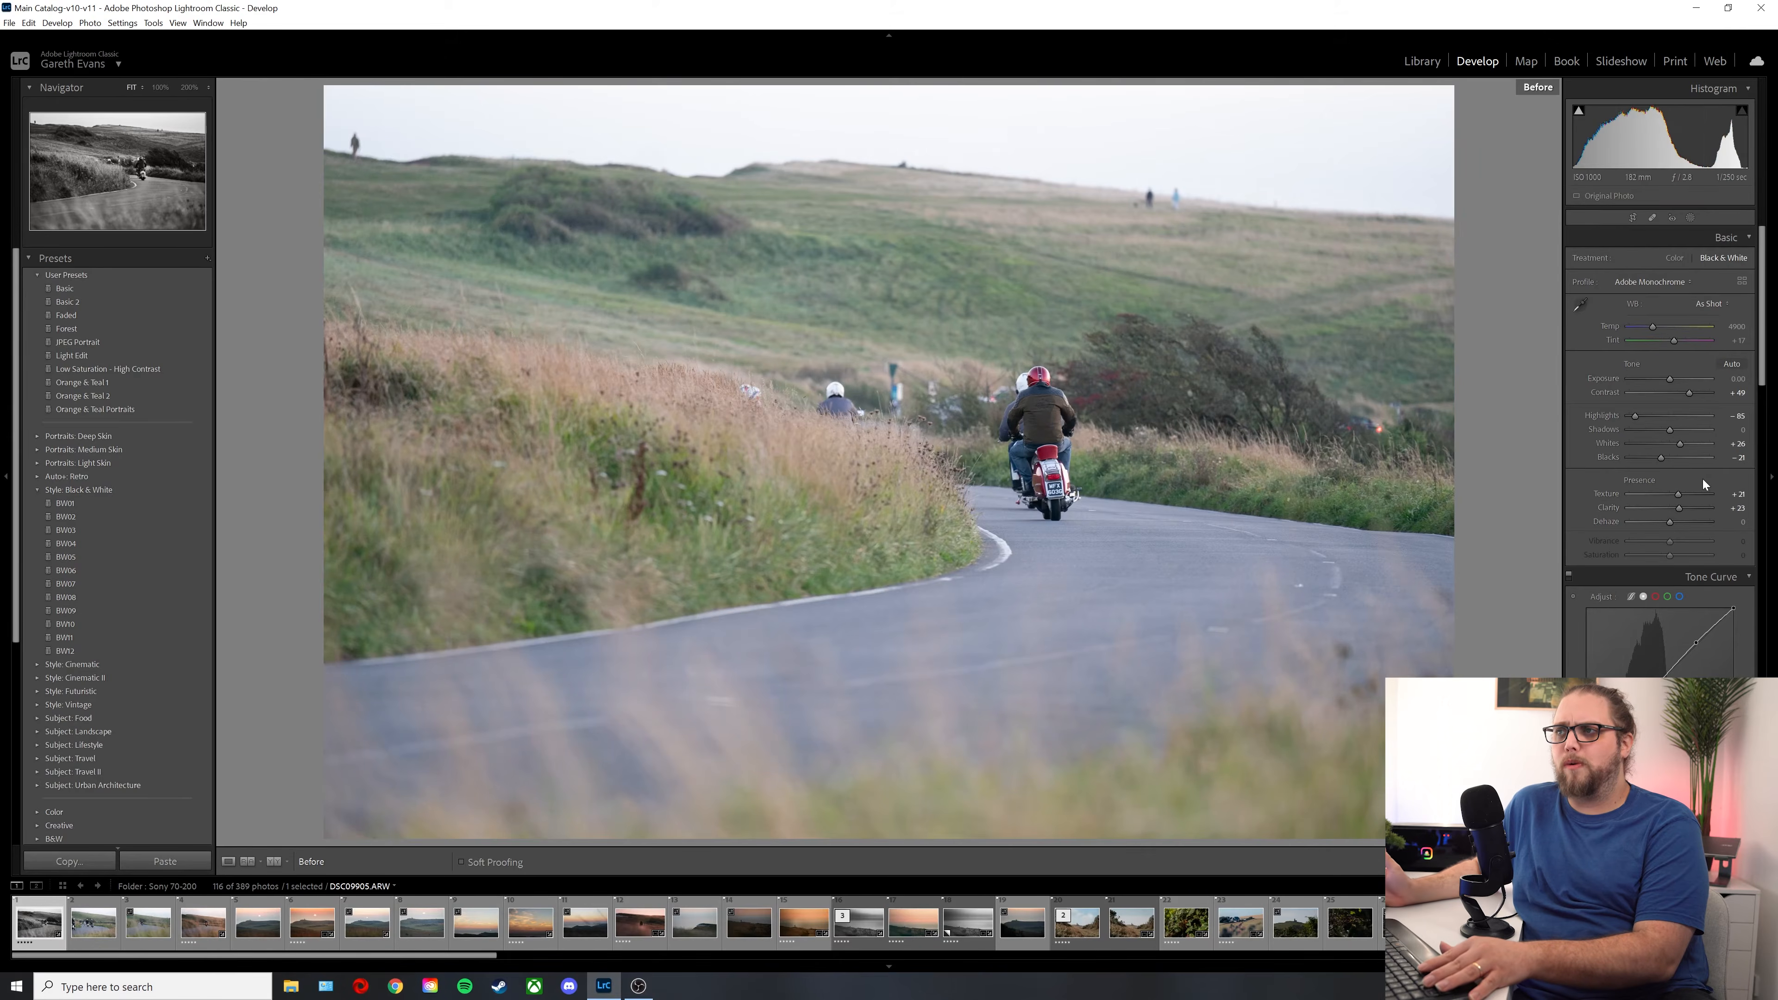
key(backslash)
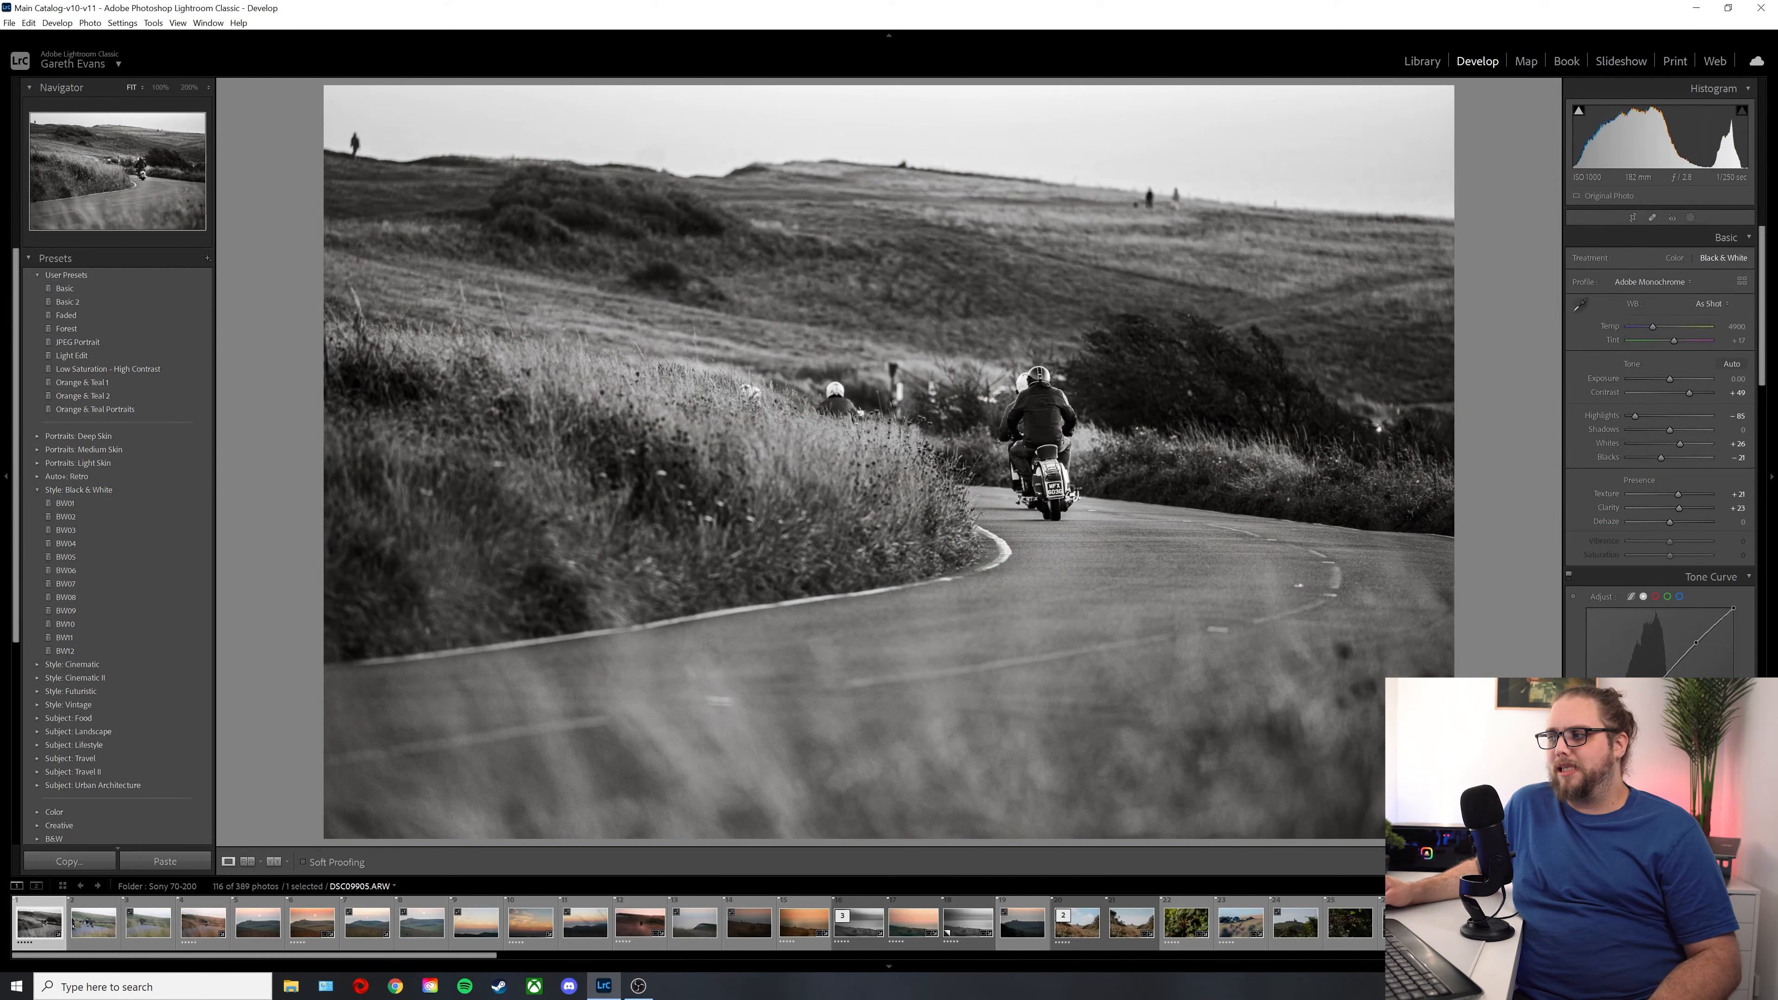
key(ctrl+shift+r)
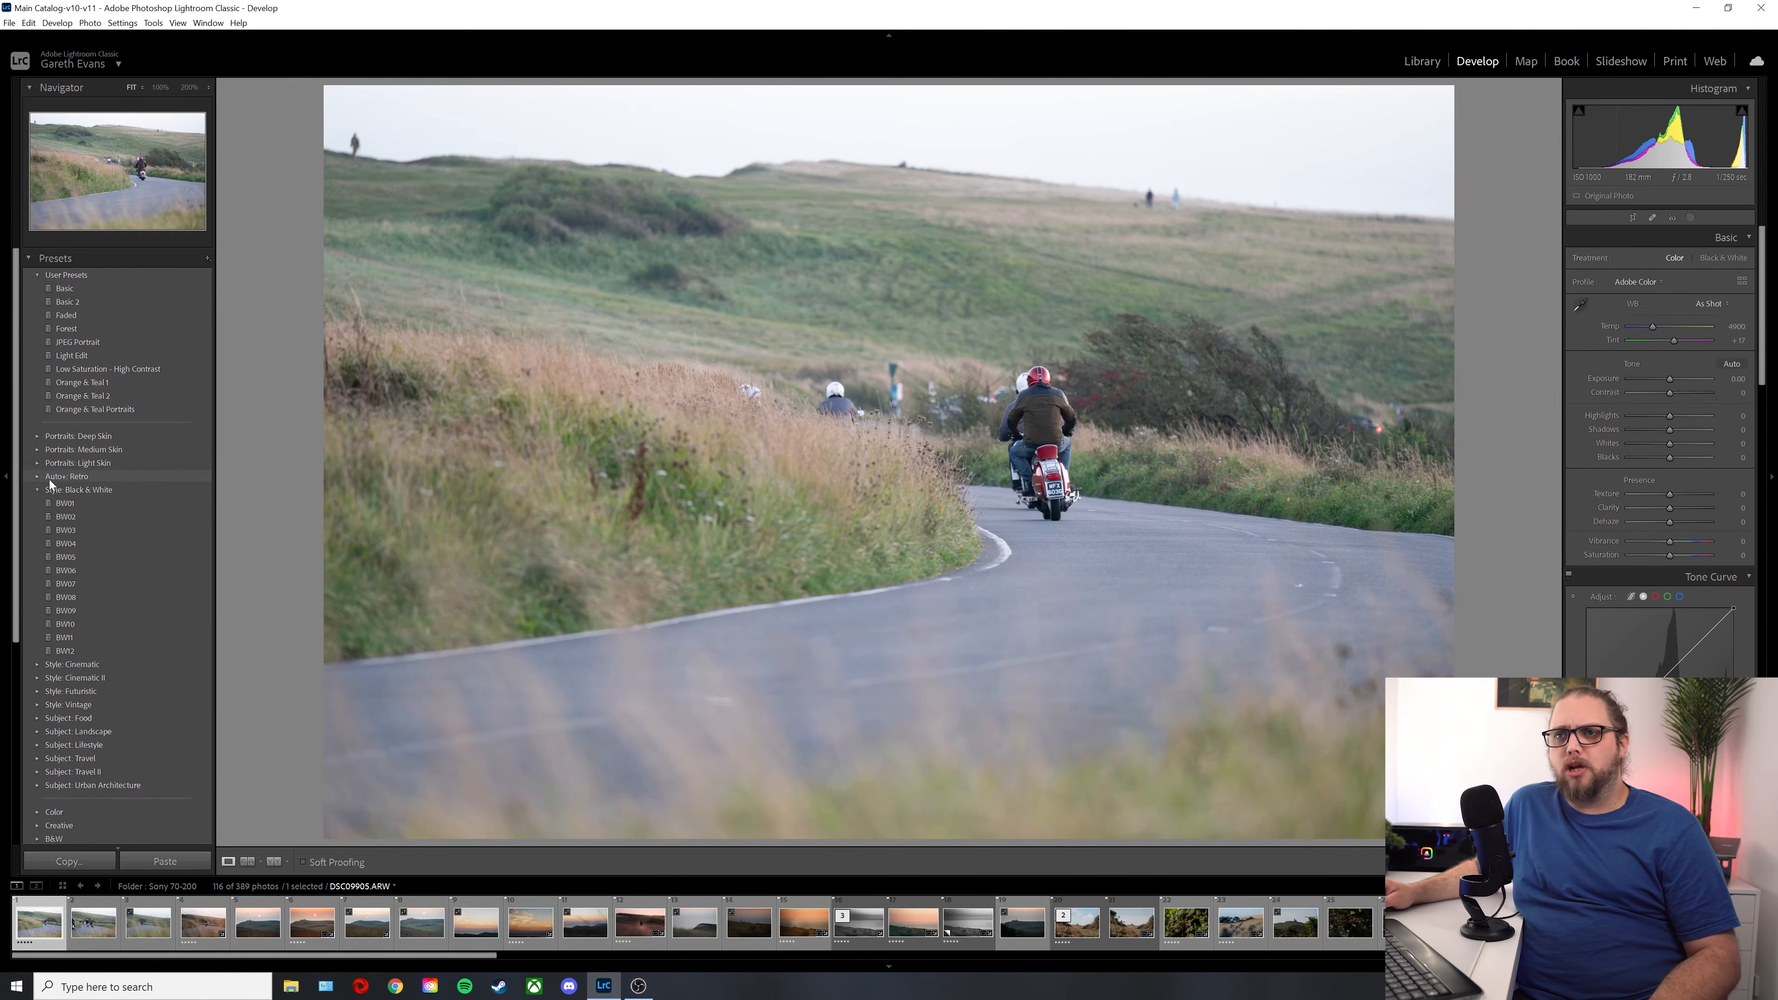
Step: Collapse the Style: Black & White group and apply the CN07 preset from the Style: Cinematic group
click(39, 489)
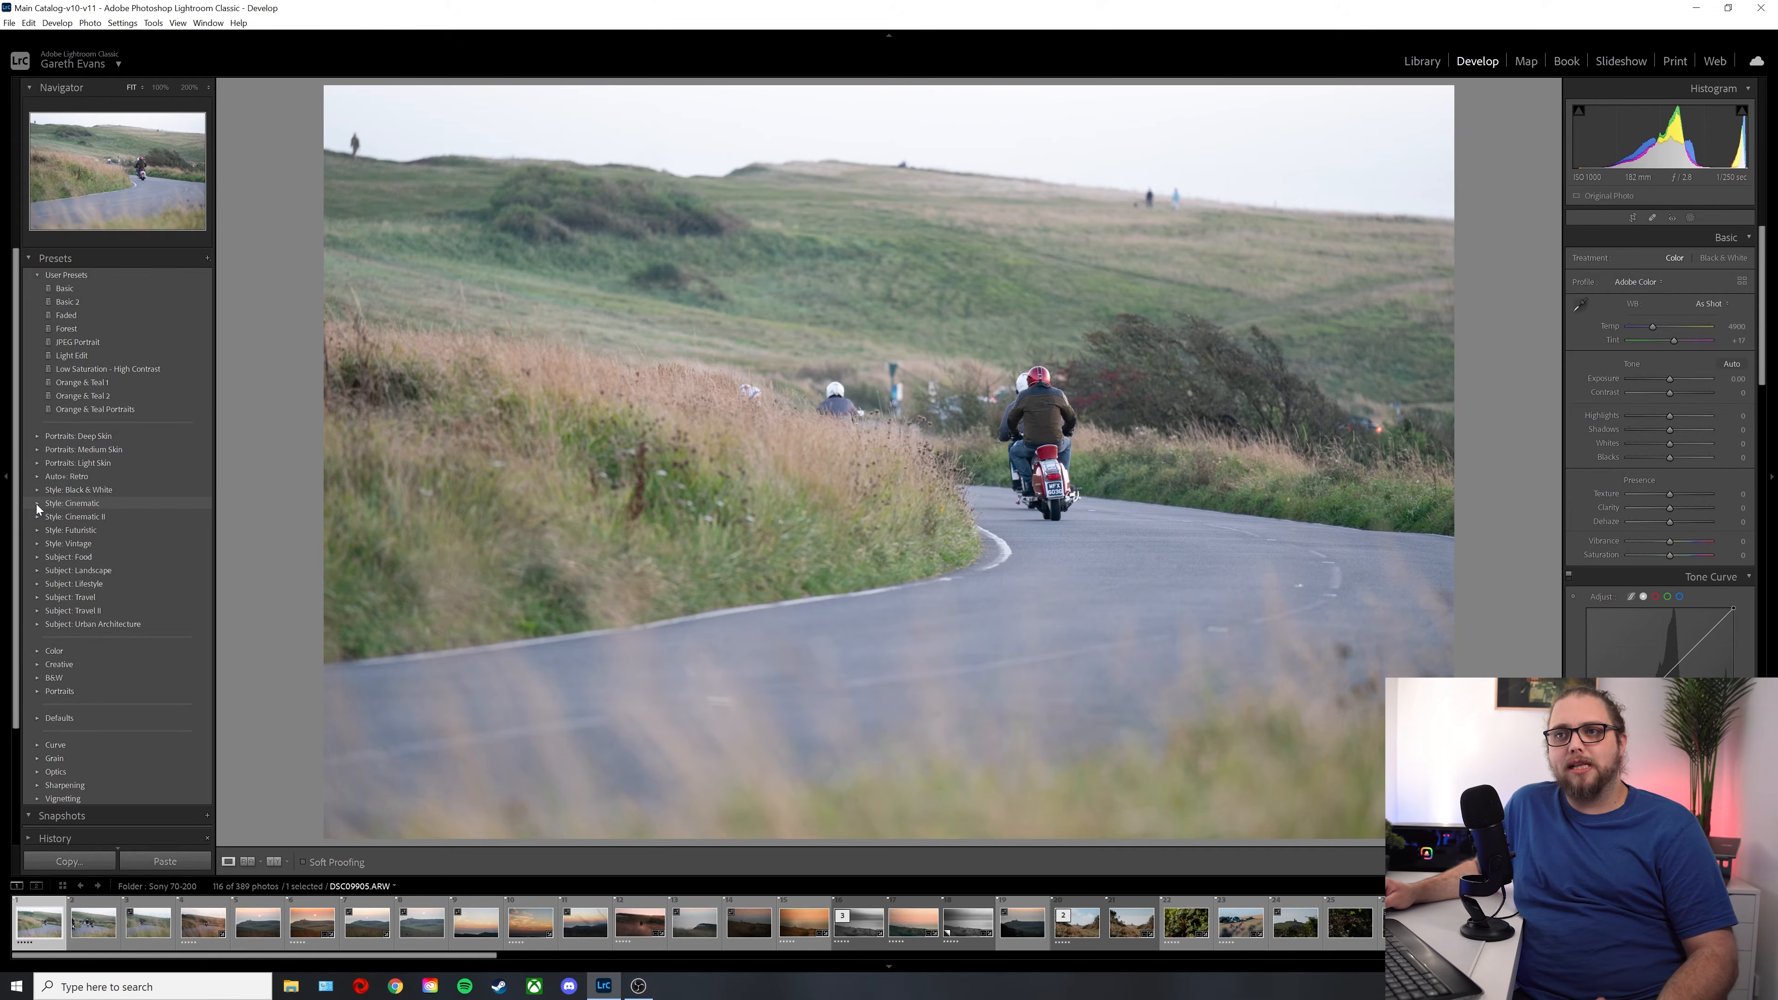
click(37, 504)
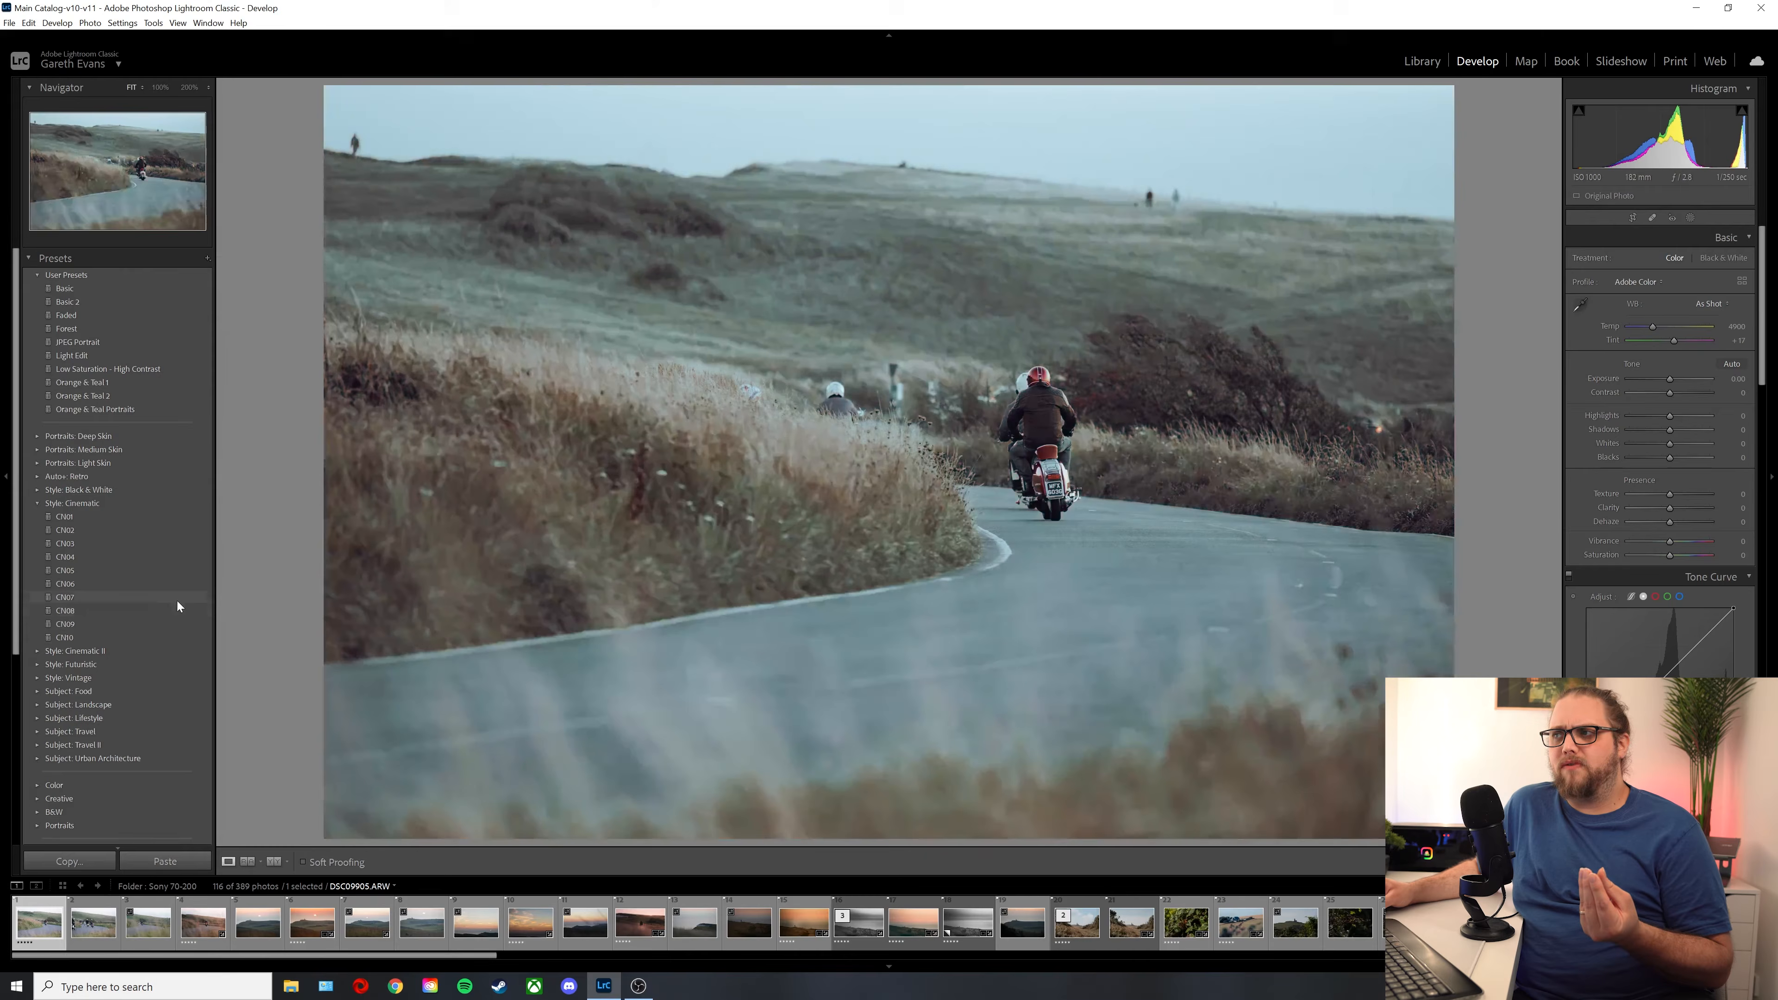
click(177, 601)
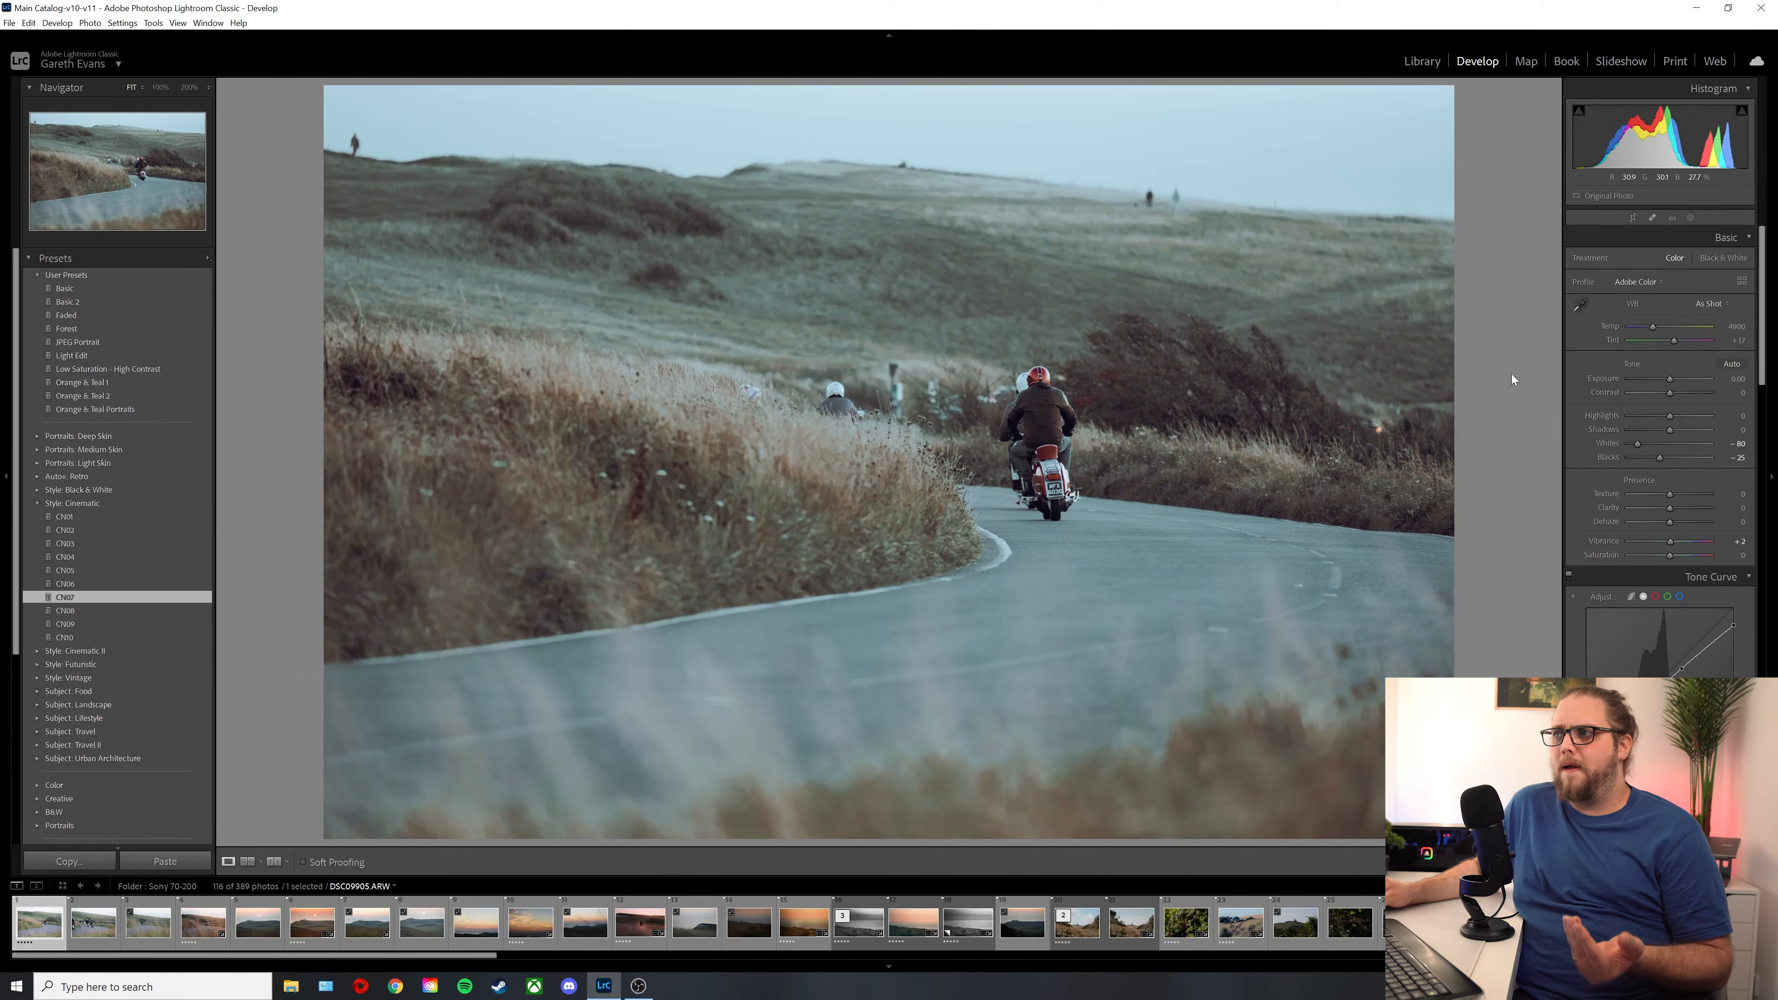
Step: Set Contrast to +66, Texture to +13, Clarity to +31, Vibrance to +15 and Saturation to -31
drag(1671, 394, 1697, 399)
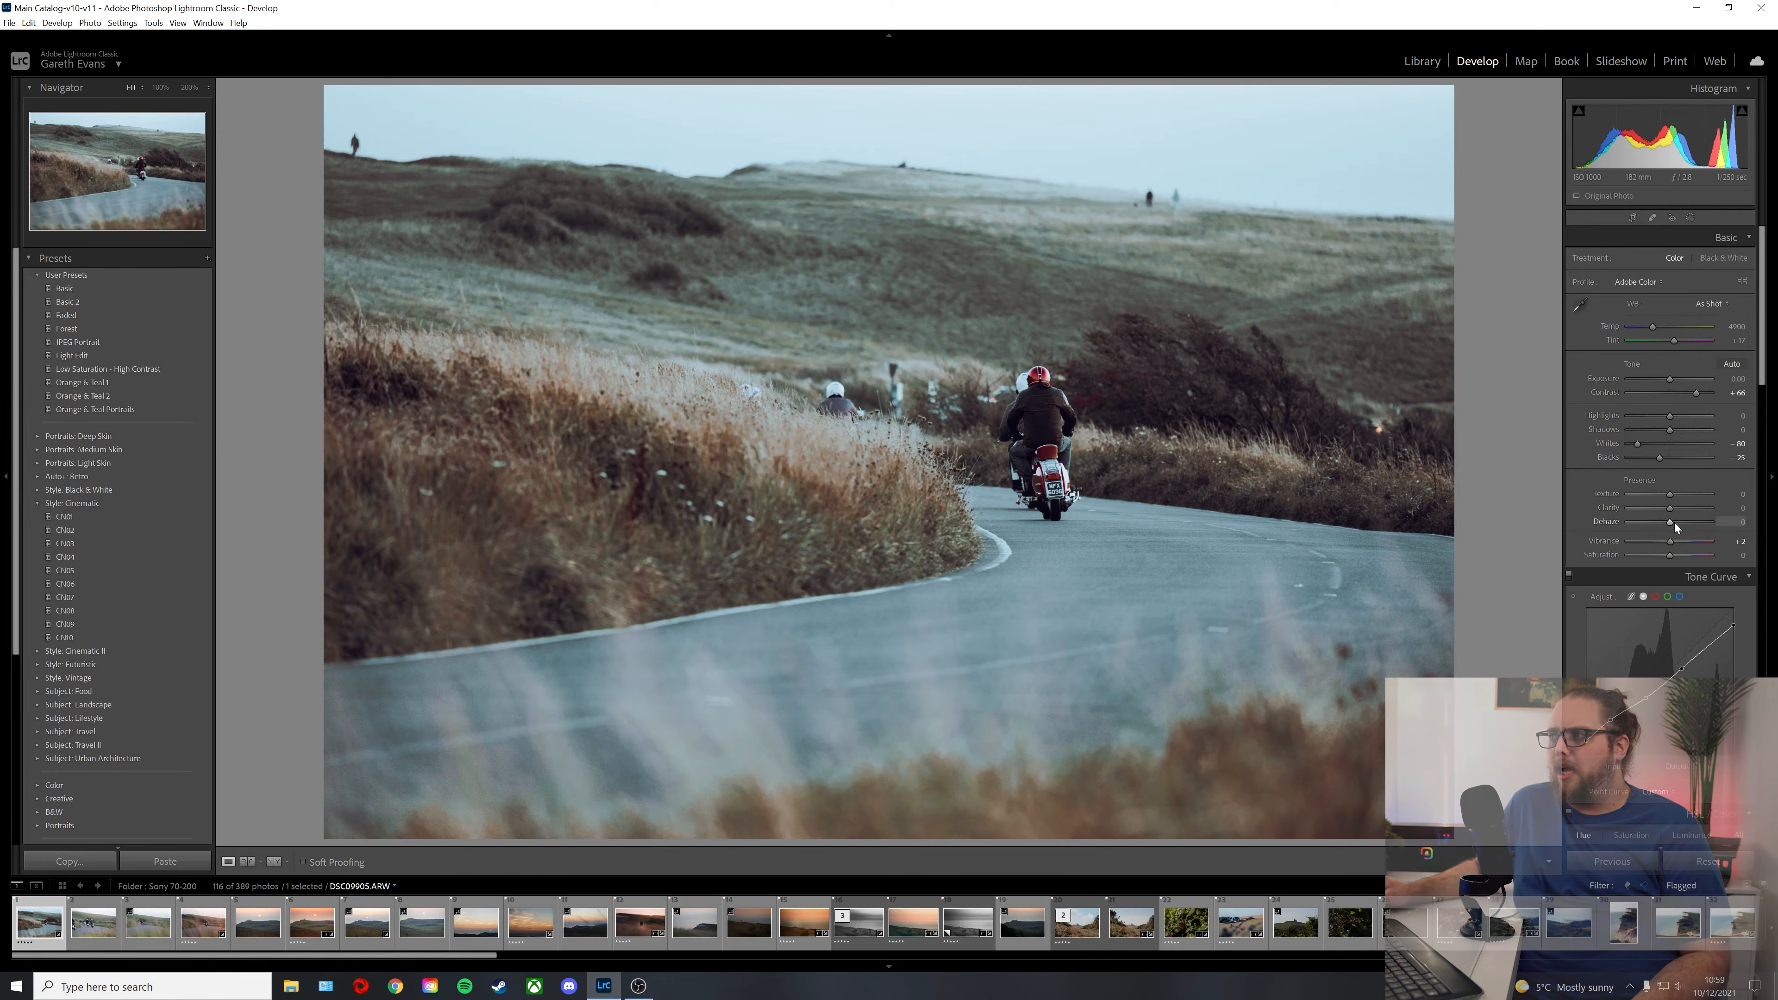
mouse_move(1672, 510)
mouse_down()
mouse_move(1676, 495)
mouse_move(1681, 541)
mouse_up()
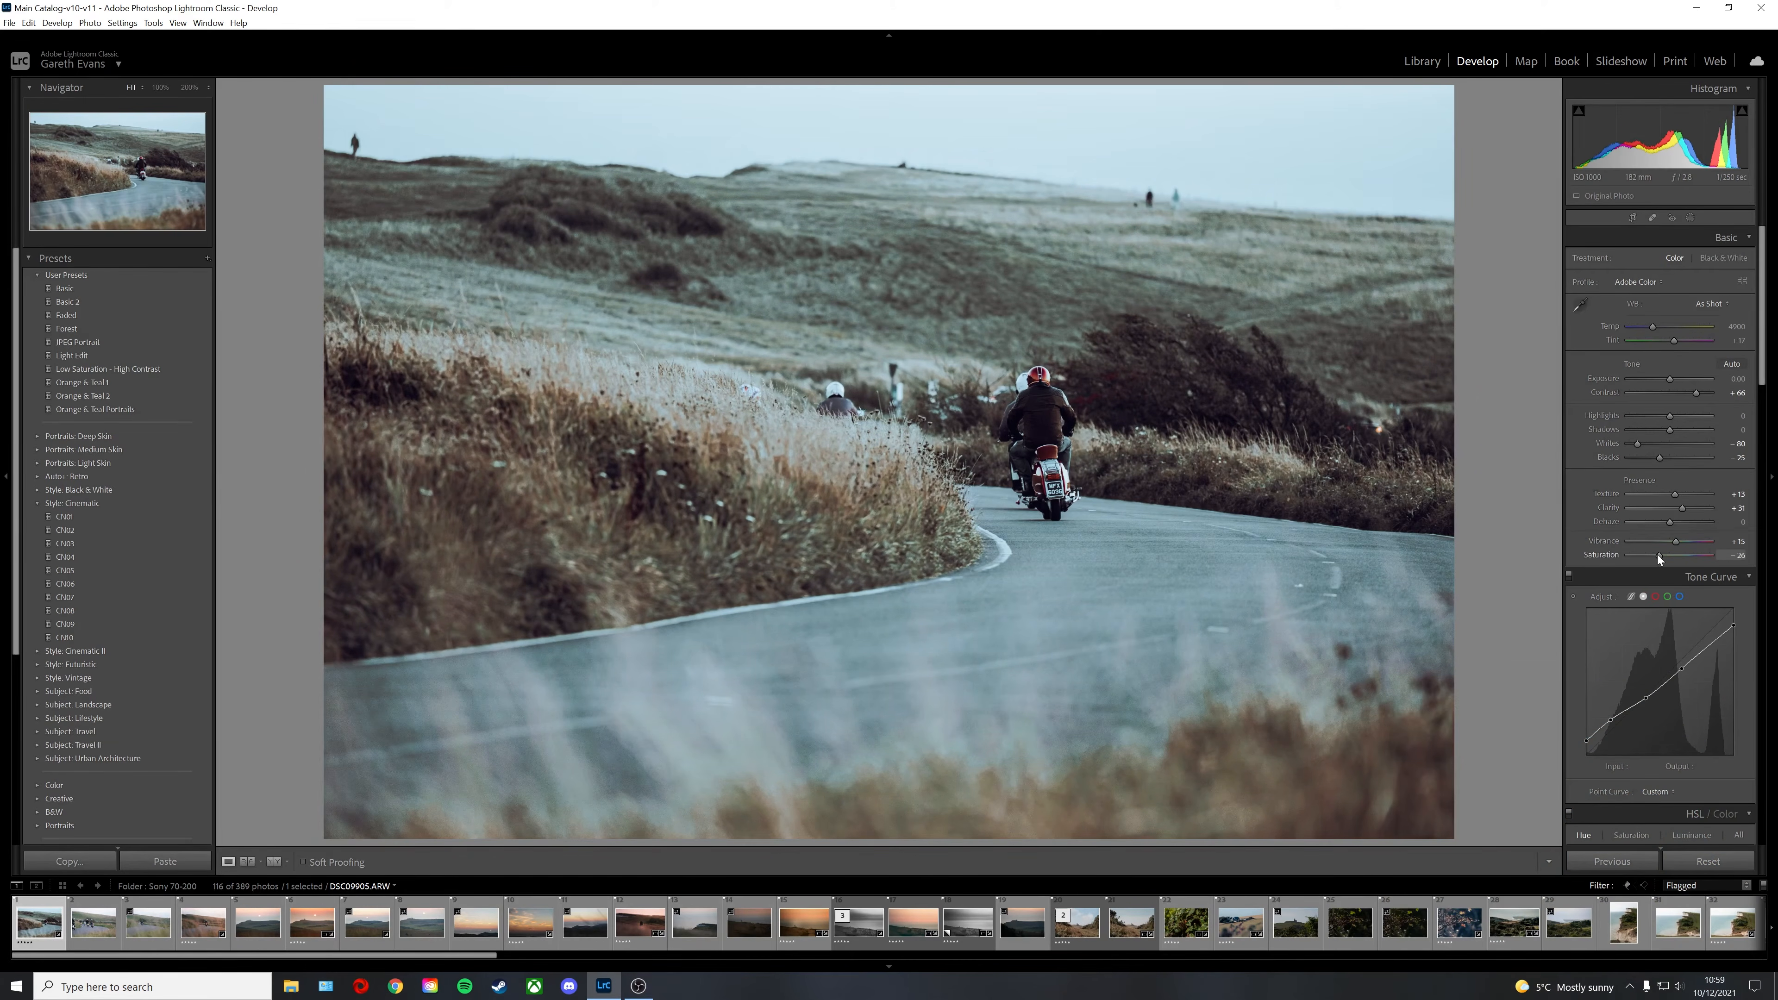
Step: Examine the preset's HSL hue and saturation values, color grading wheels and detail settings
scroll(1580, 529, down, 5)
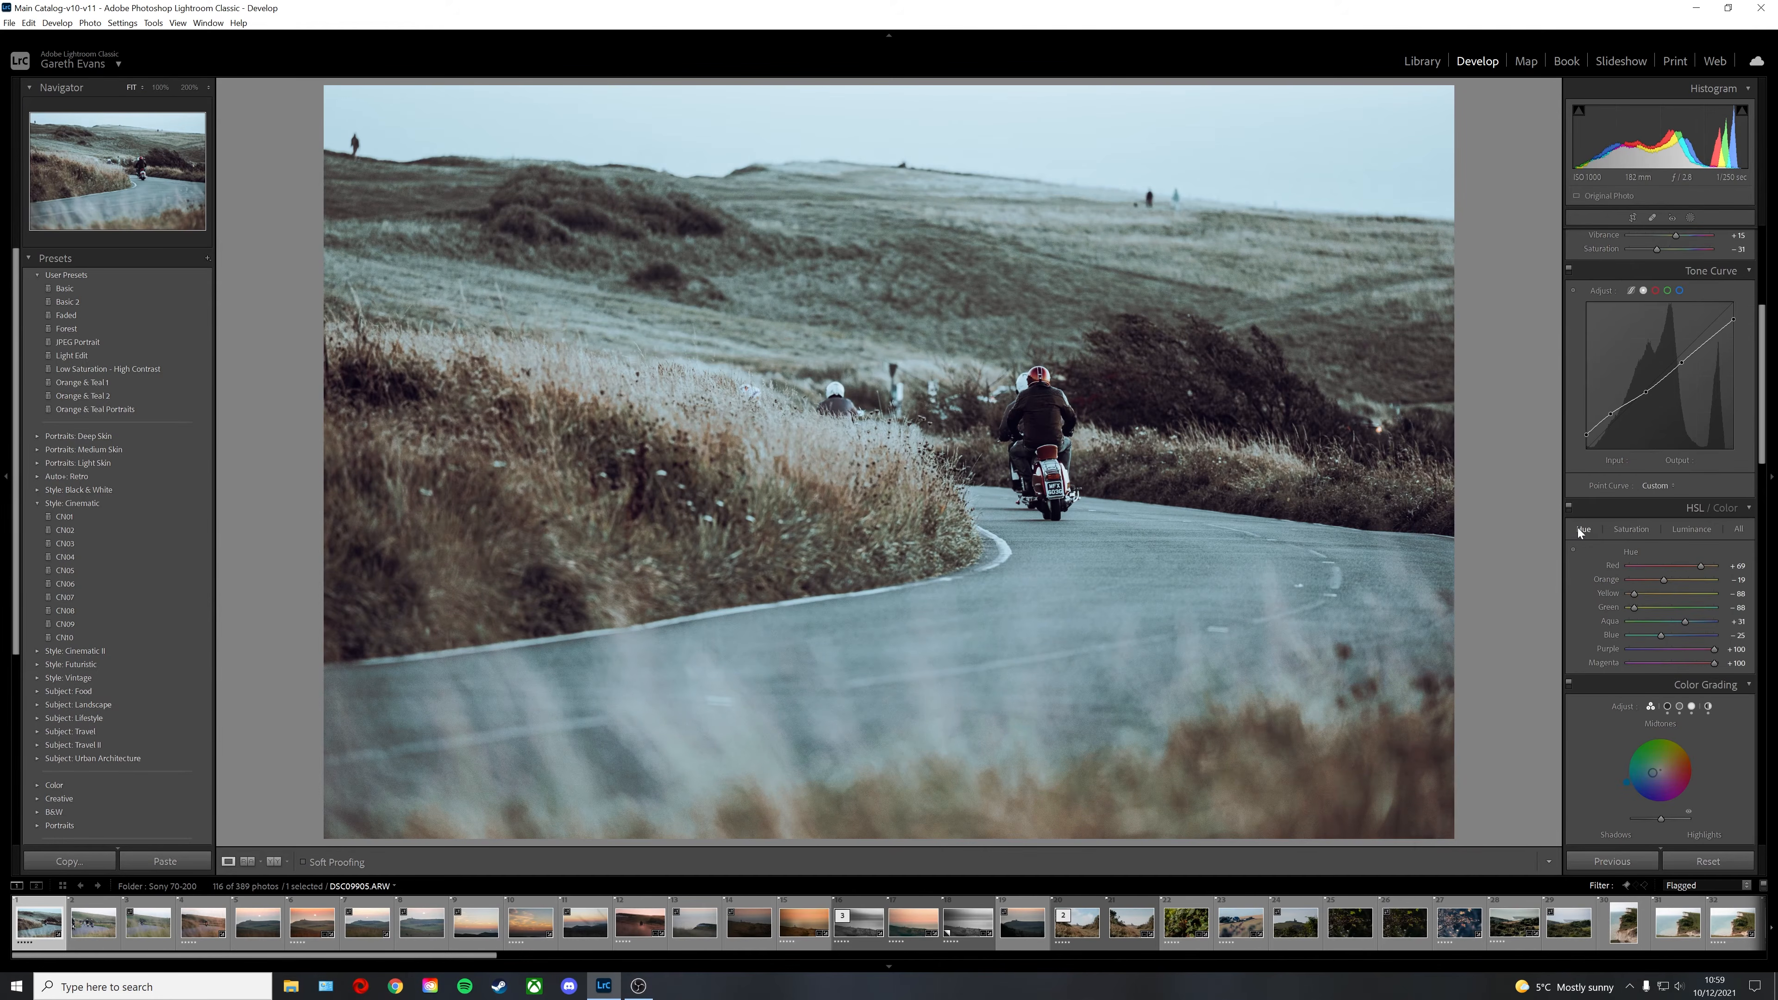
click(1643, 533)
click(1585, 531)
scroll(1588, 599, down, 5)
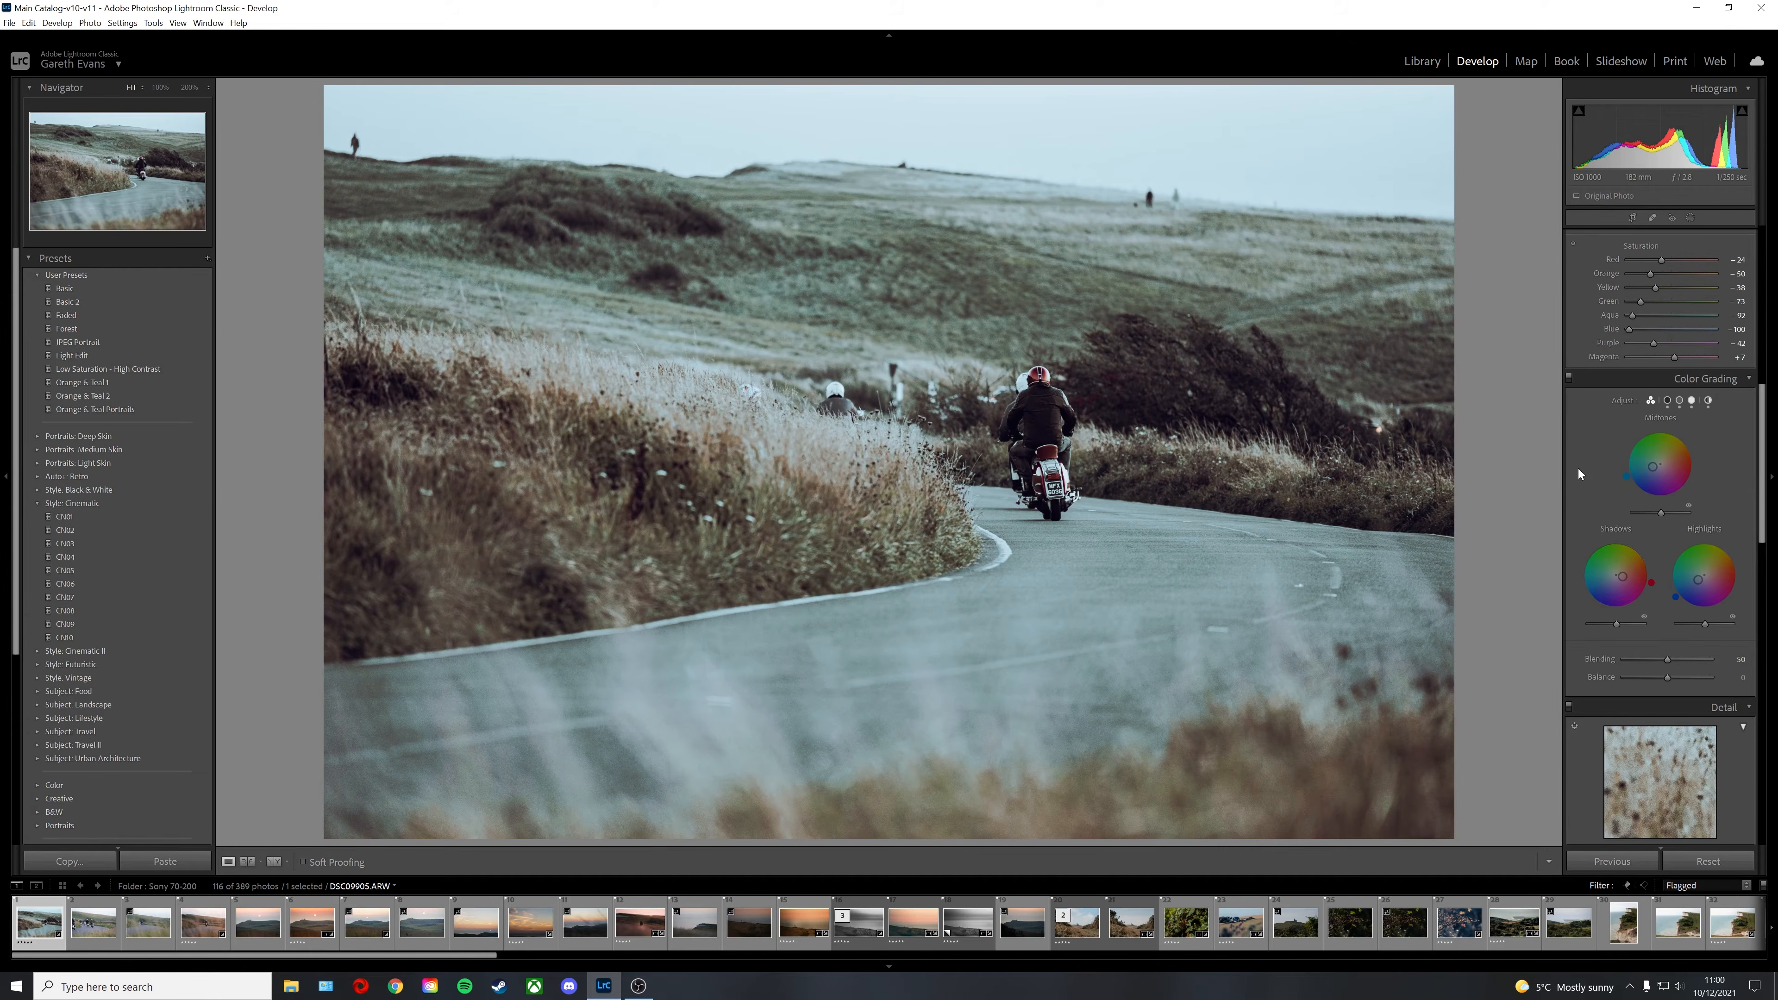
scroll(1579, 469, down, 6)
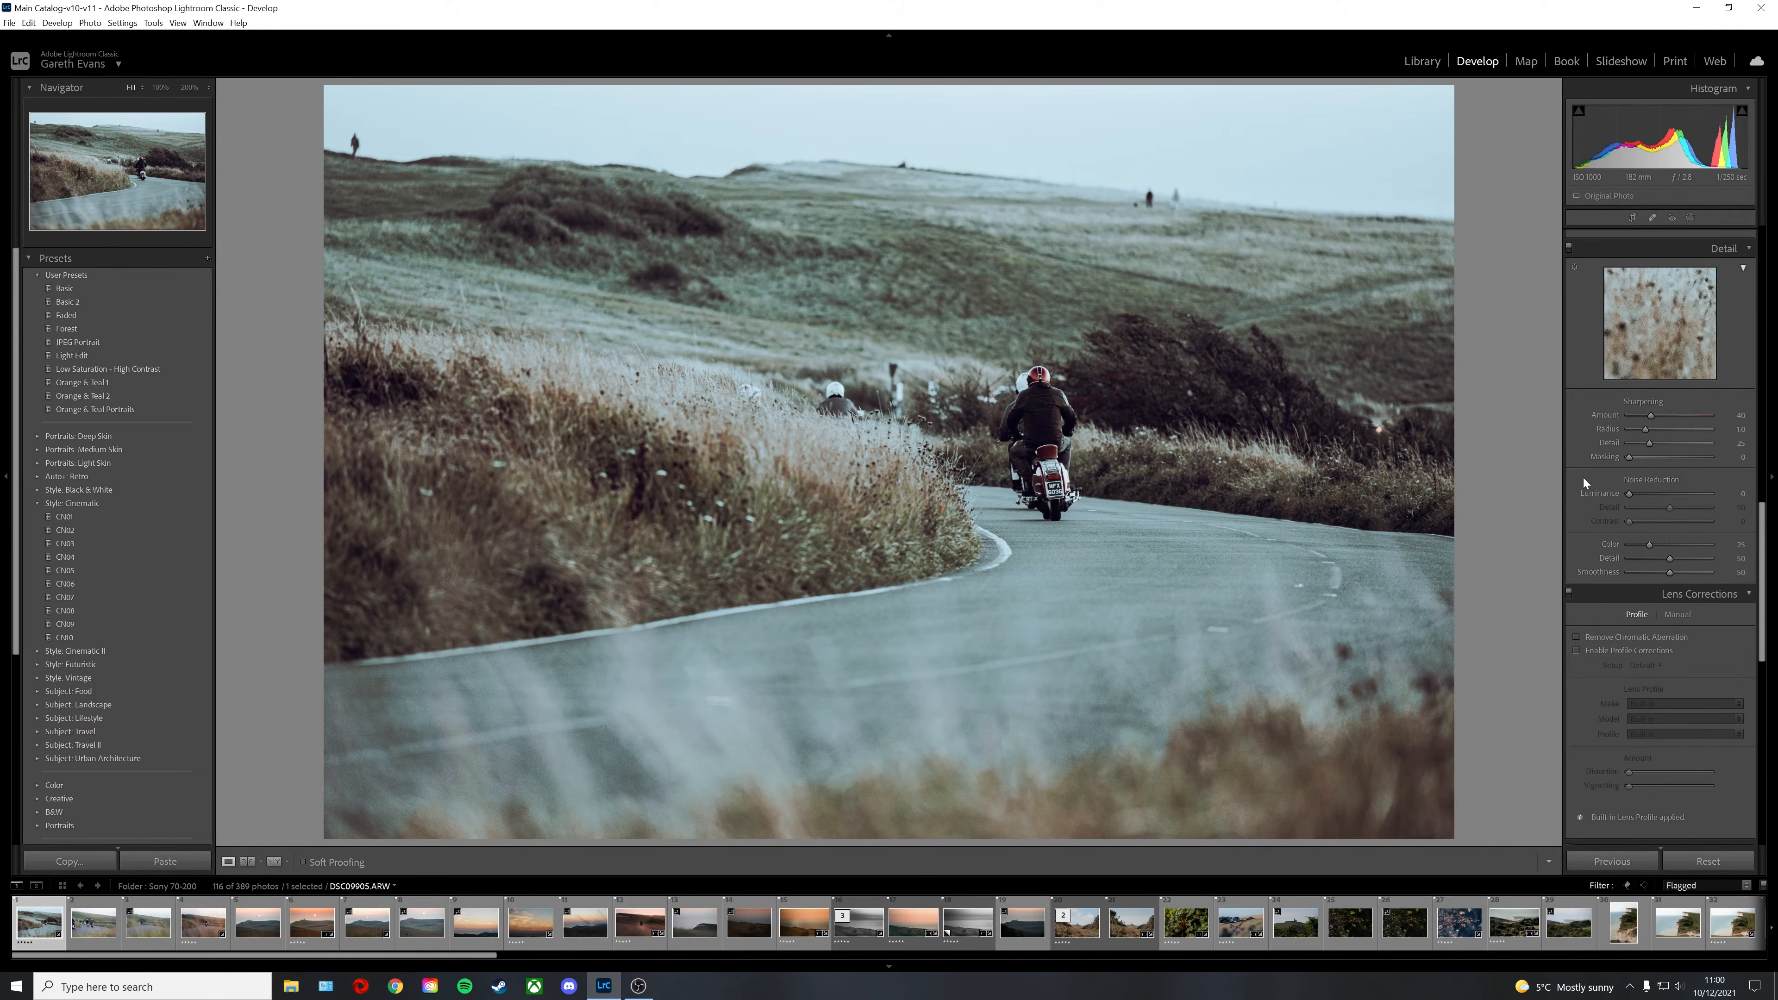
Step: Switch the tone curve adjustment off and back on to compare its effect on the photo
scroll(1584, 478, up, 10)
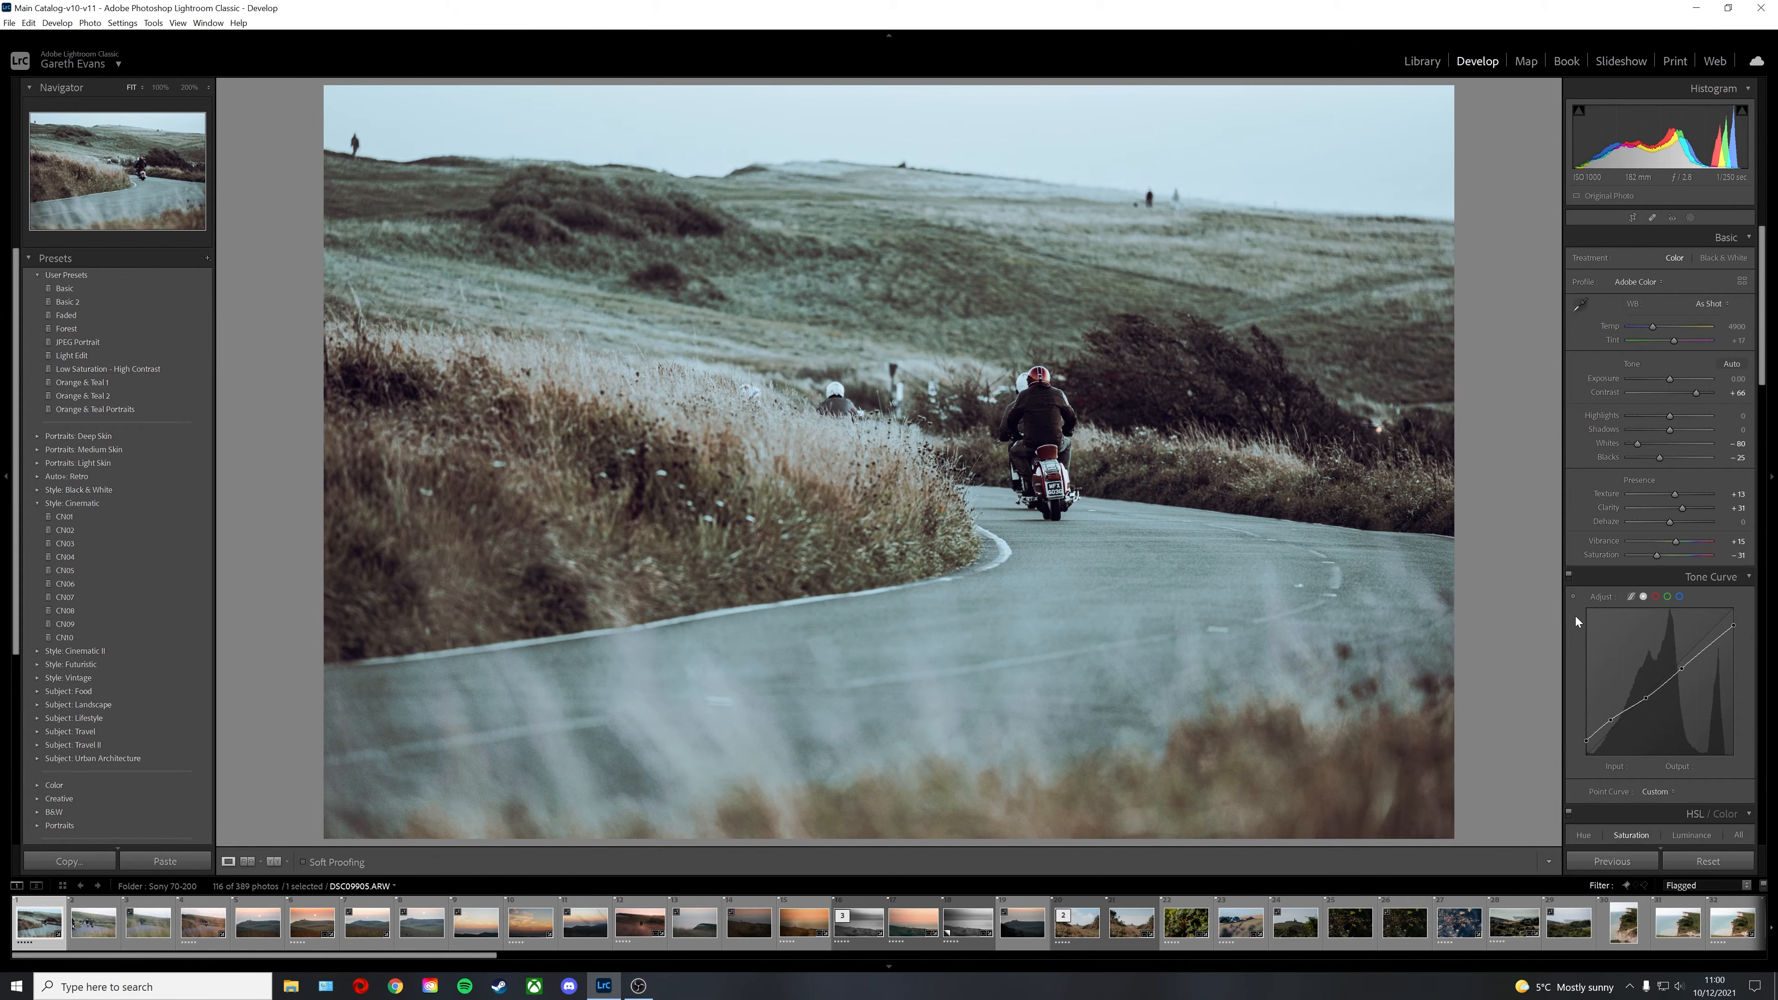
click(1569, 574)
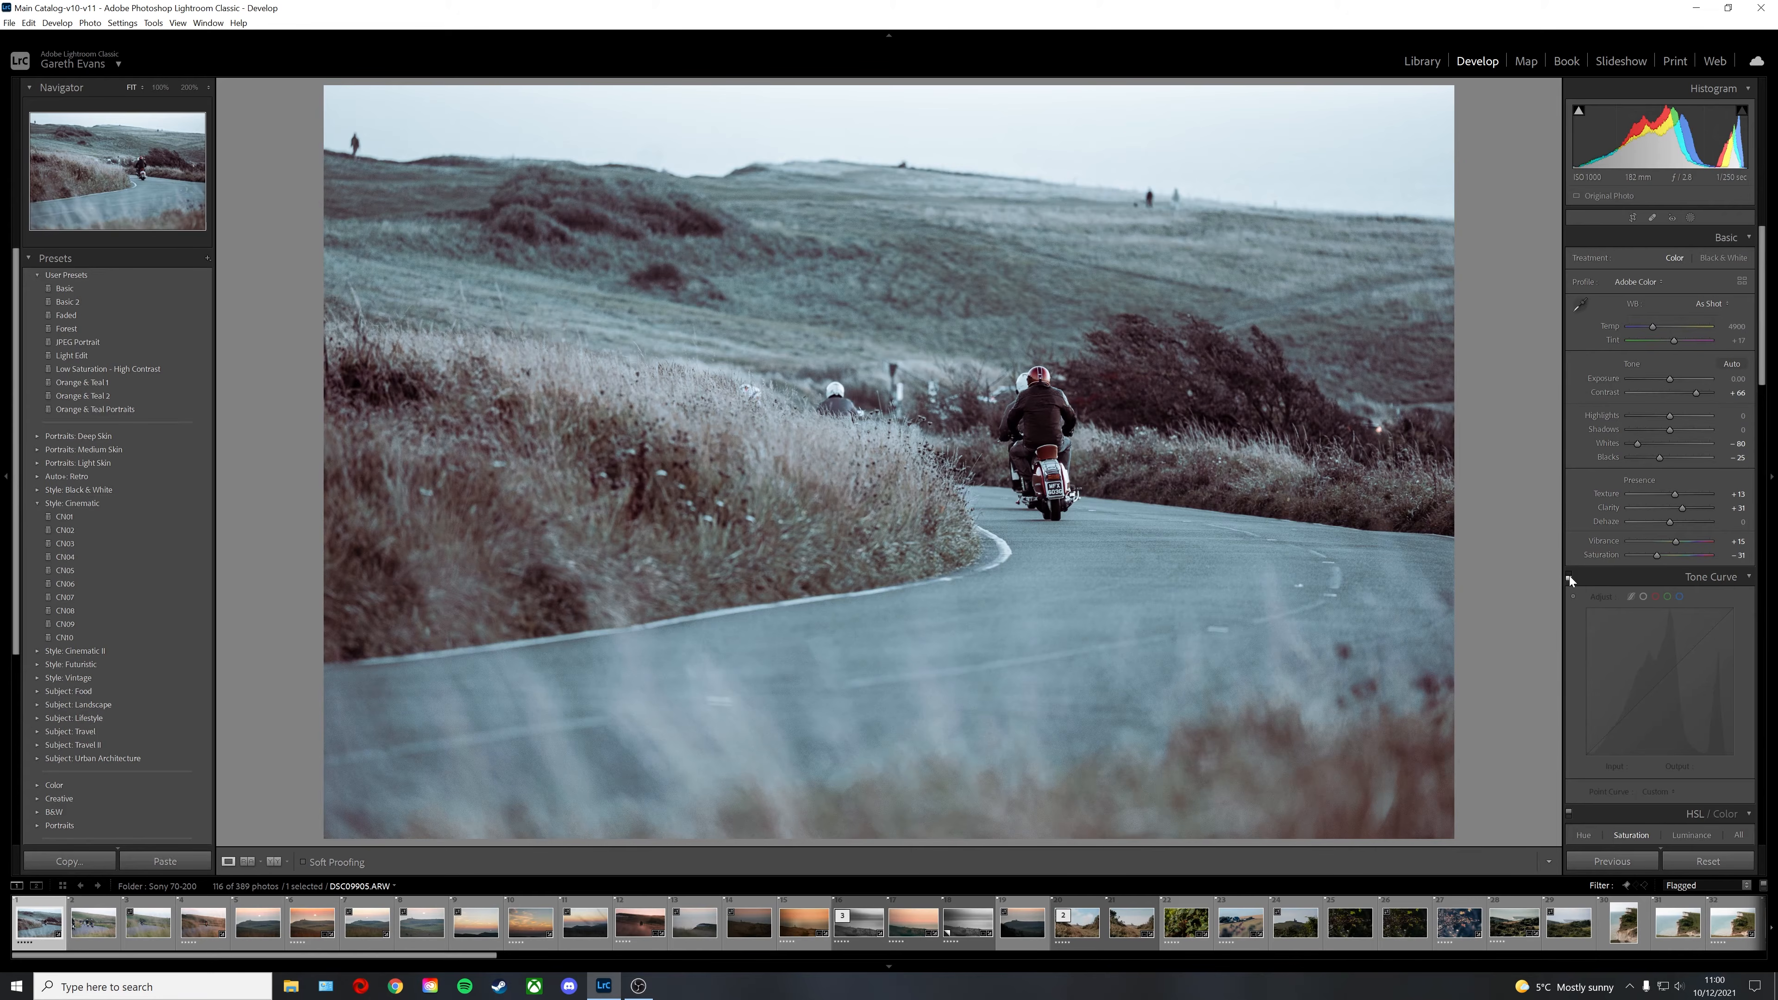
click(1569, 574)
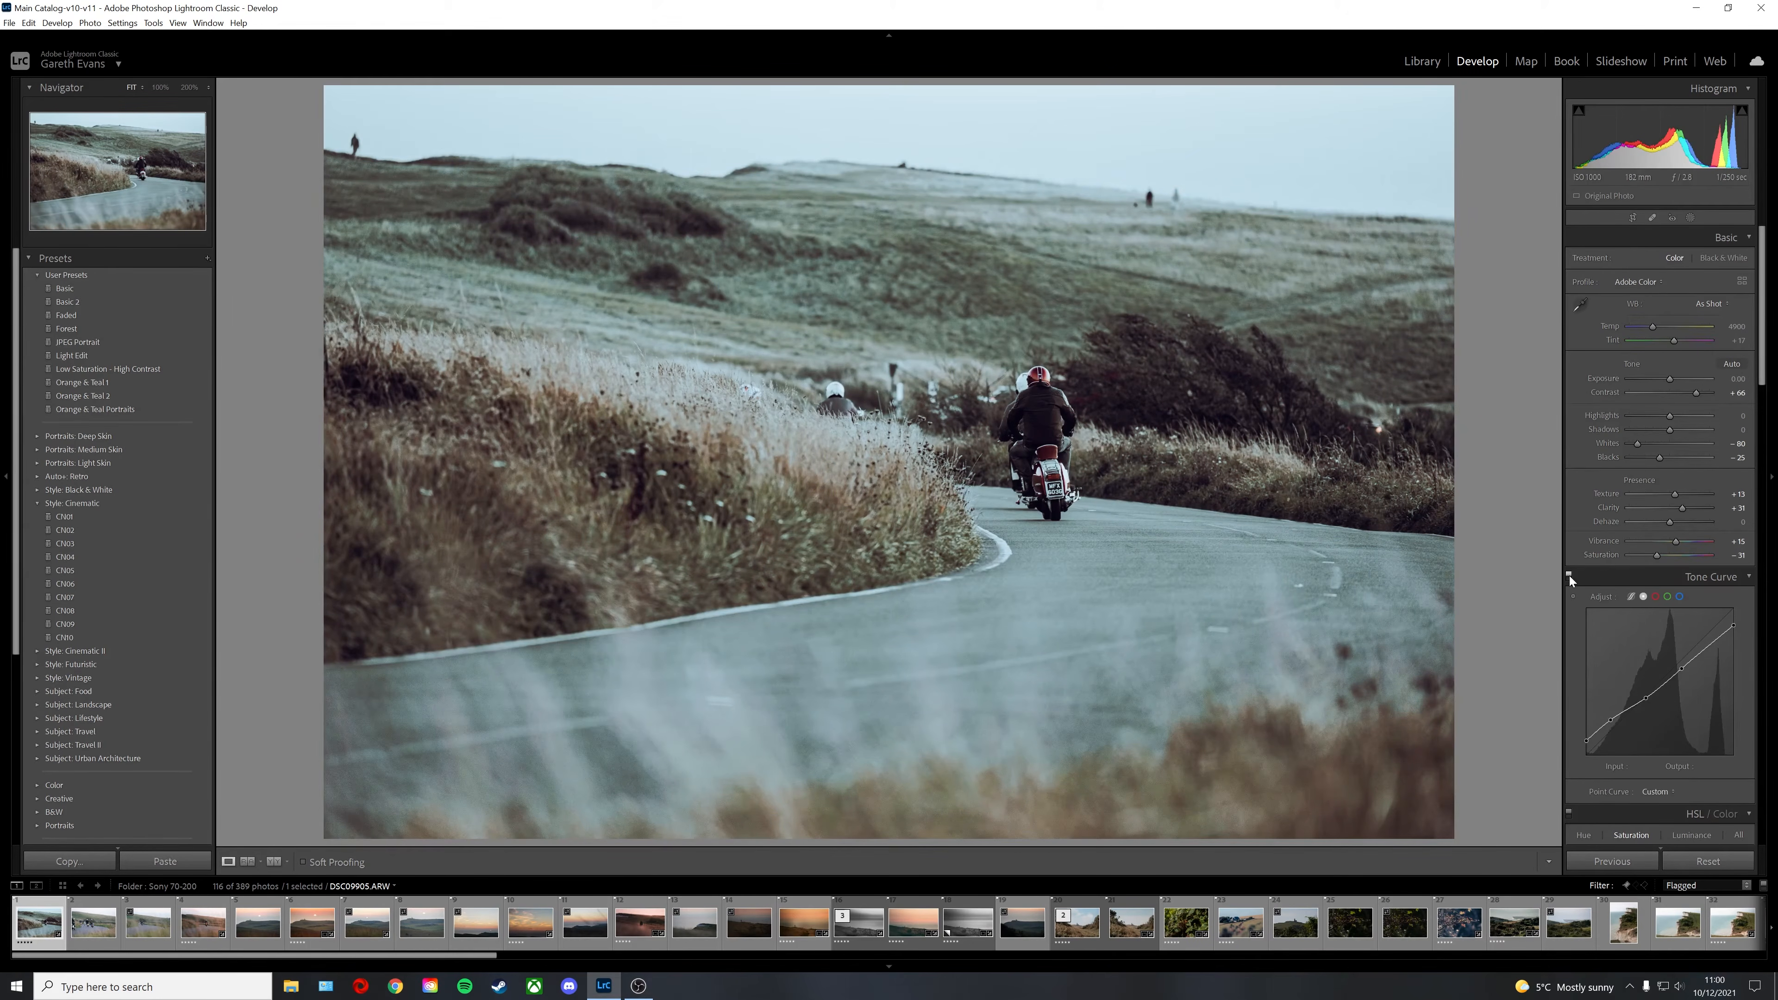
Step: Reset the edits on the motorcycle photo and on the coastal sunset photo with the walker
click(1706, 869)
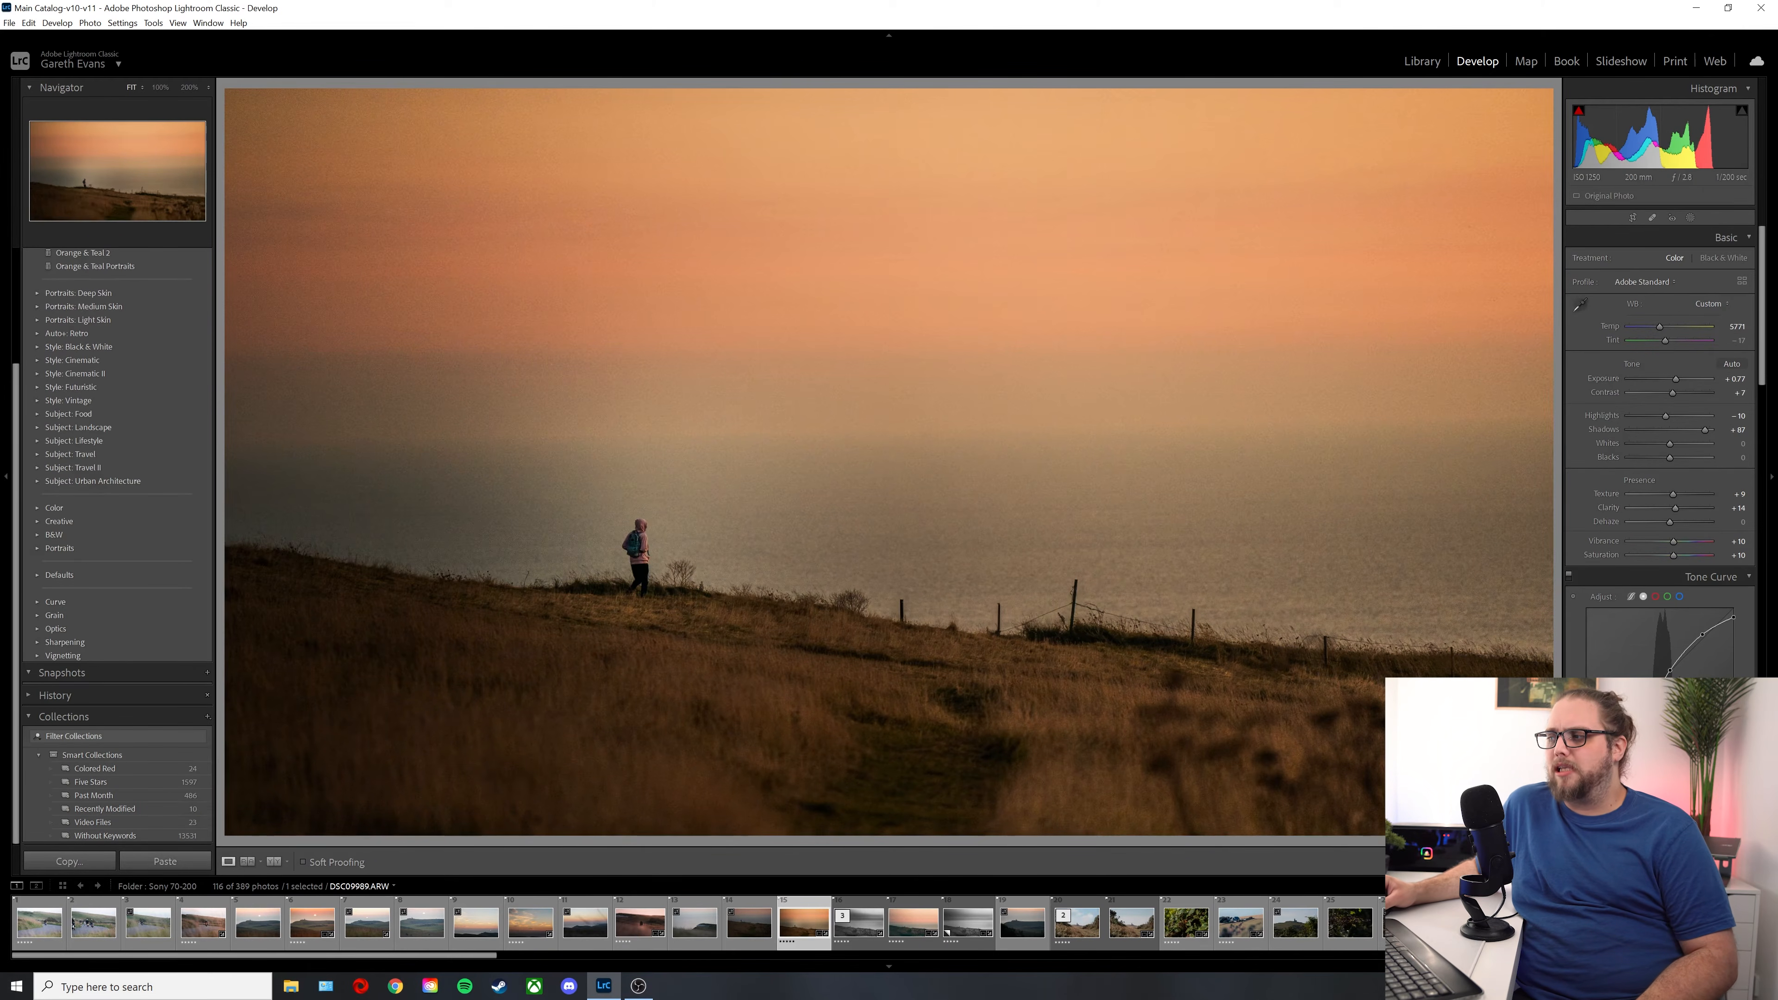
key(ctrl+shift+r)
Step: Crop the sunset photo to a 16 x 9 aspect ratio, framing the walker at the lower-left thirds intersection
click(1634, 218)
drag(884, 89, 899, 155)
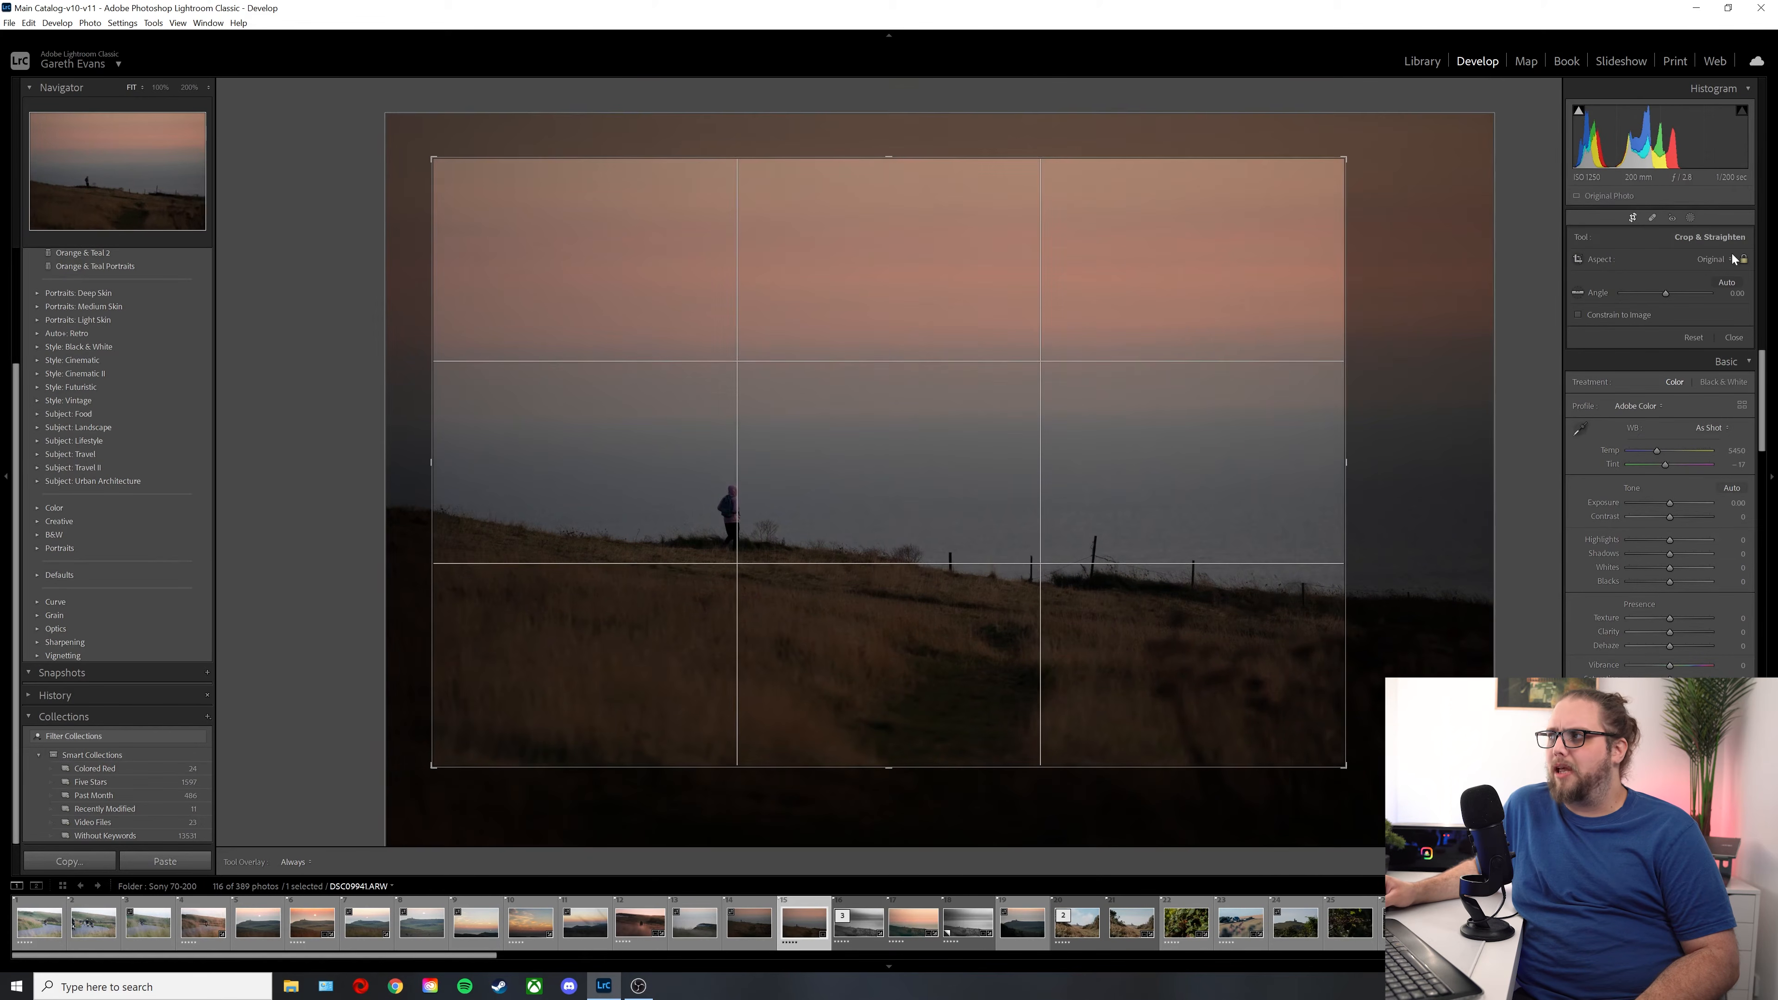
click(1713, 259)
click(1680, 409)
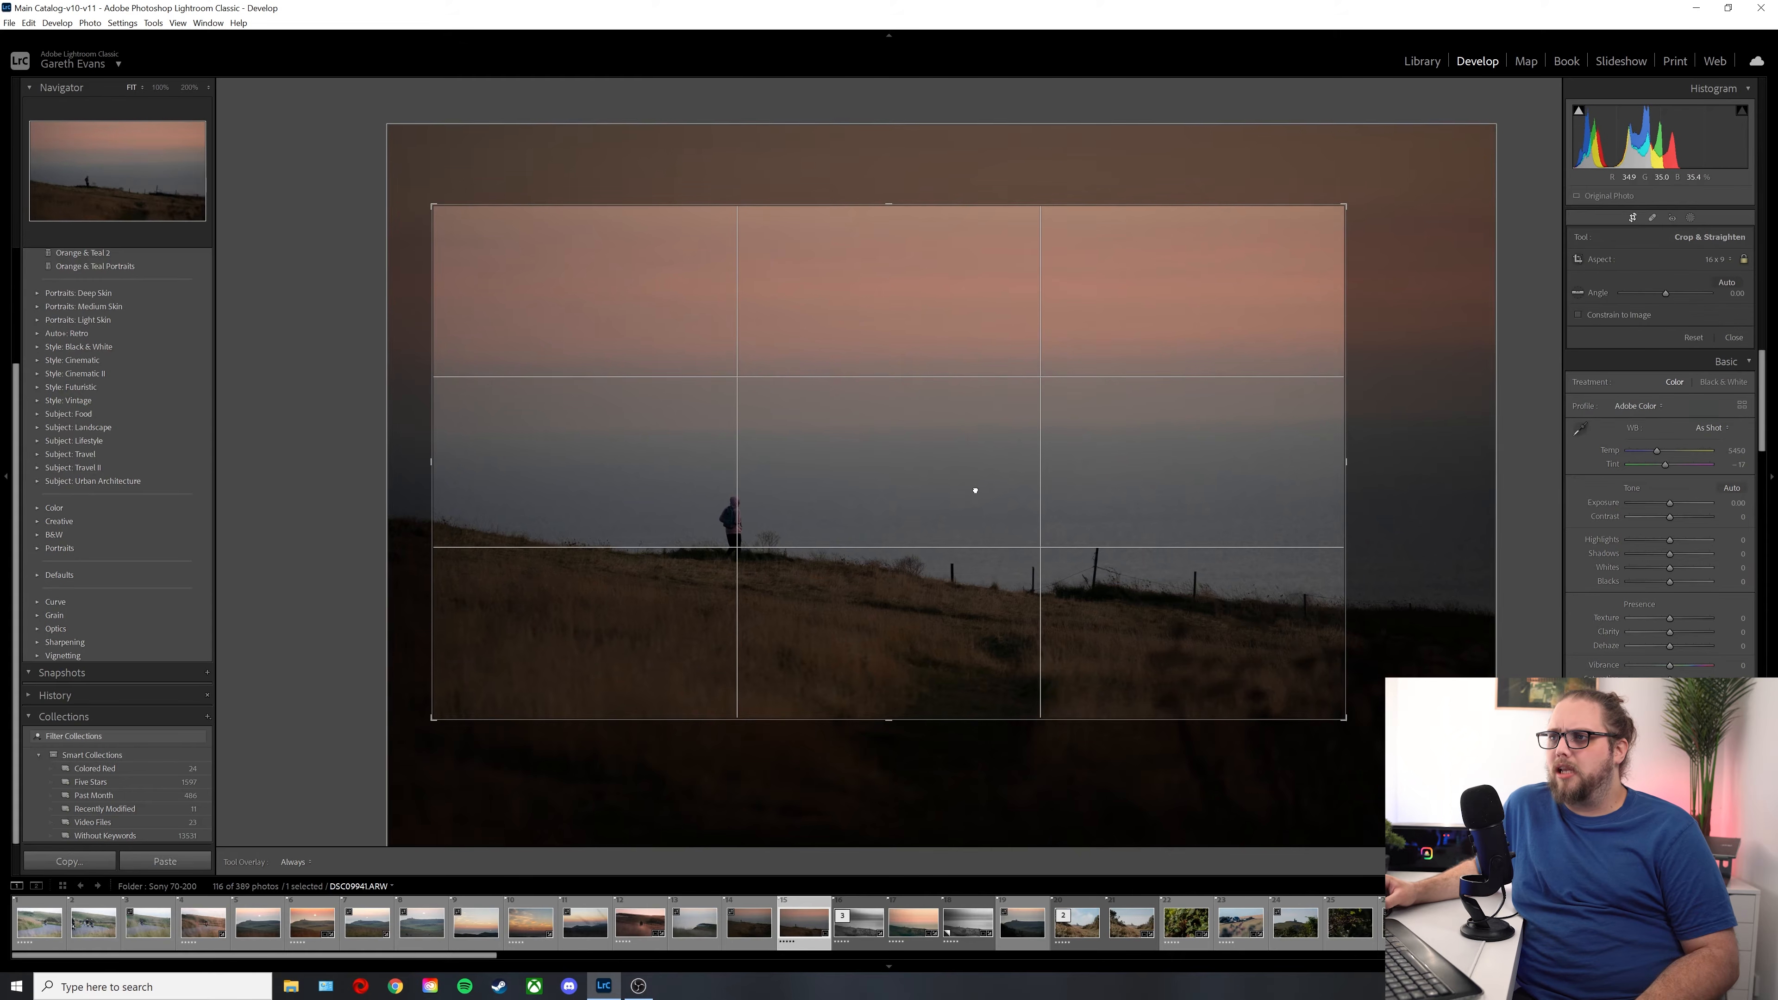
drag(1347, 462, 1392, 462)
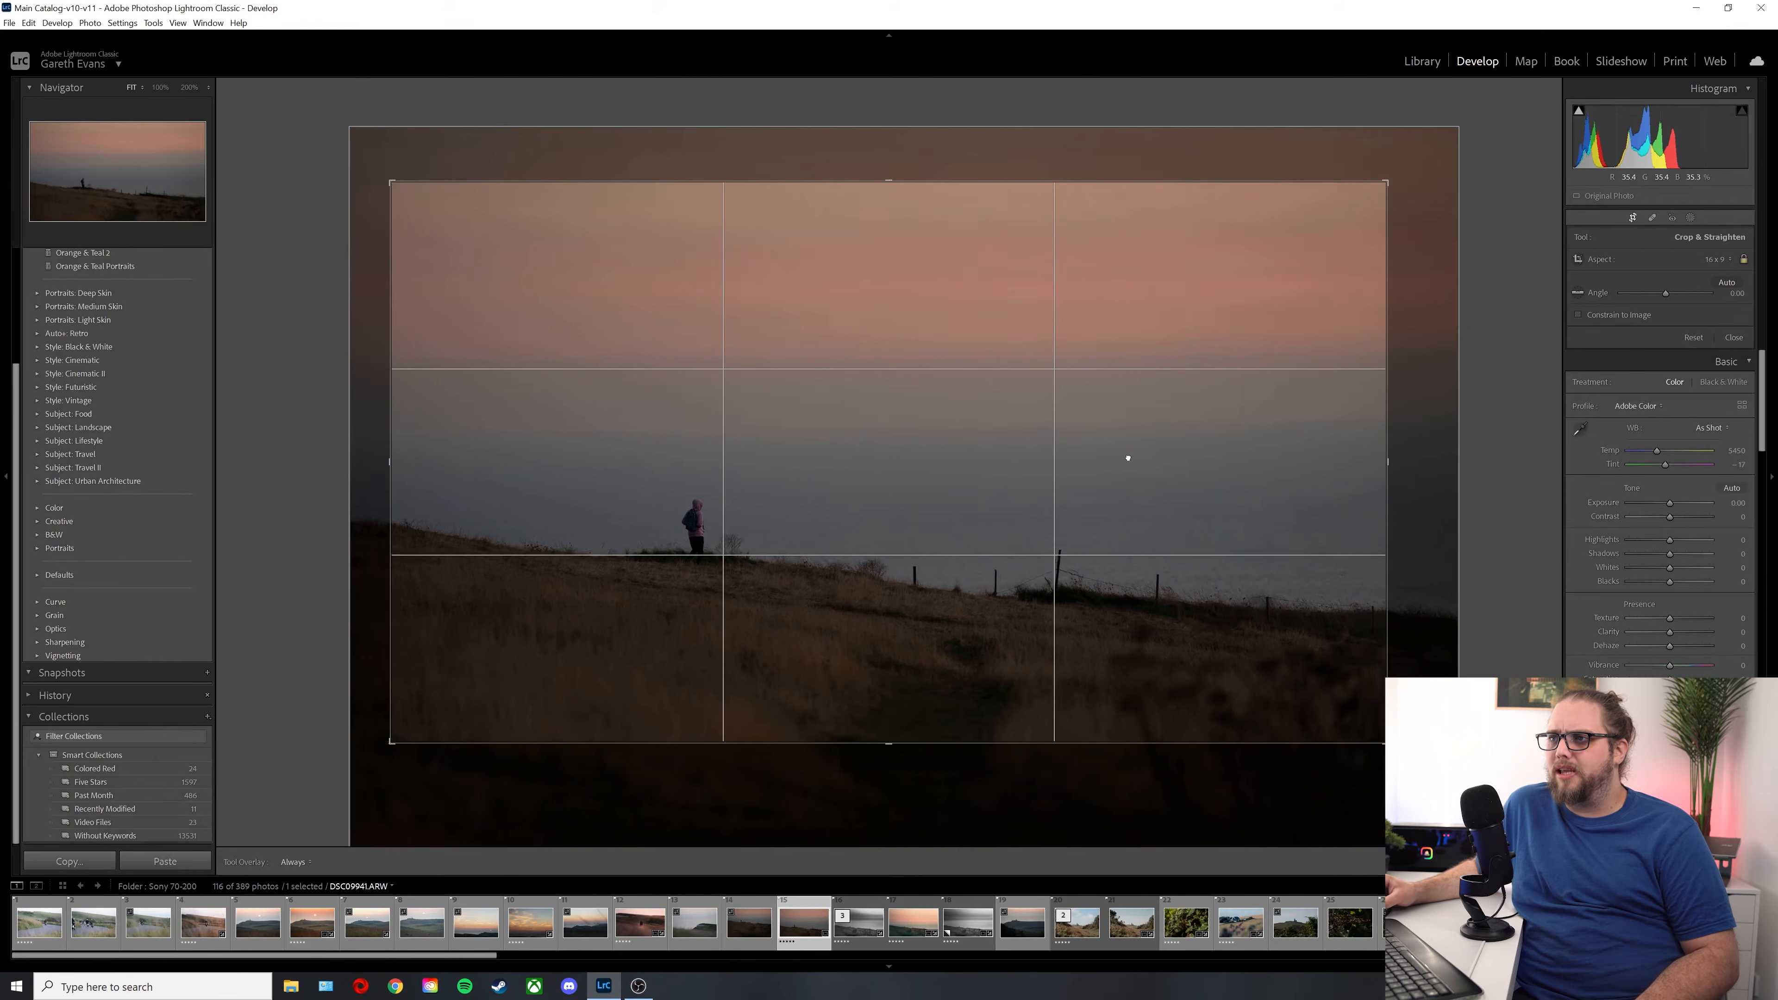
drag(1127, 457, 1147, 462)
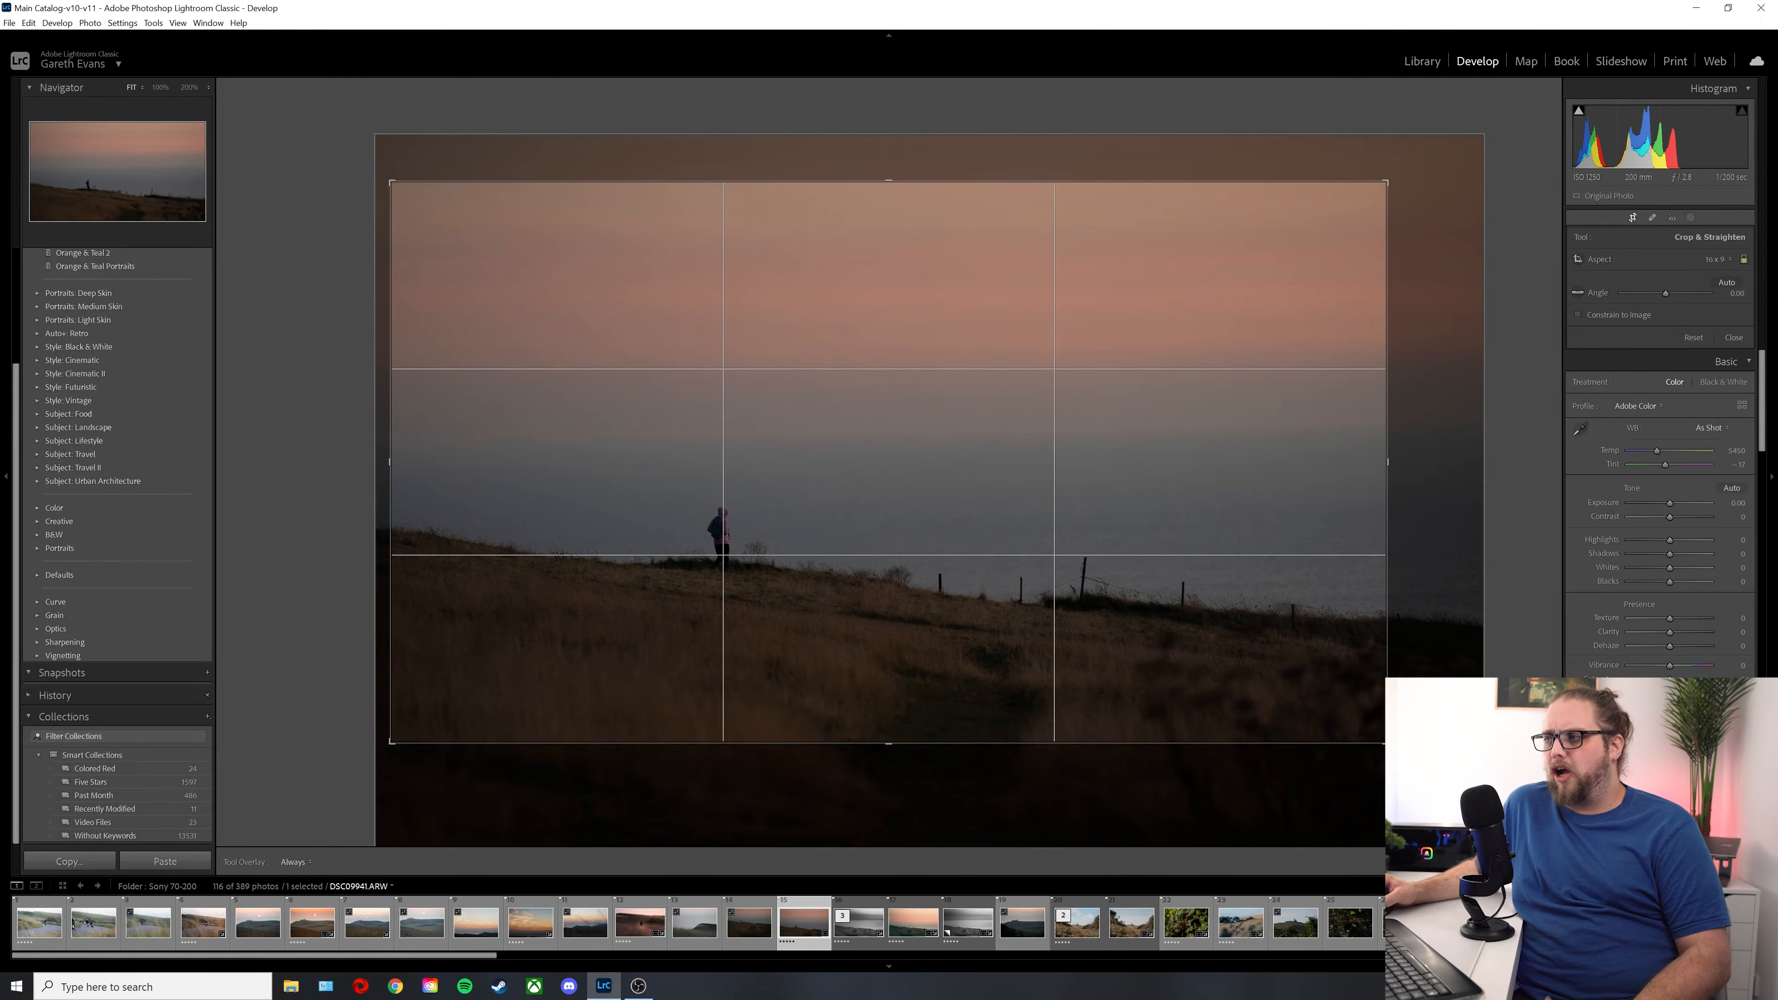
key(Return)
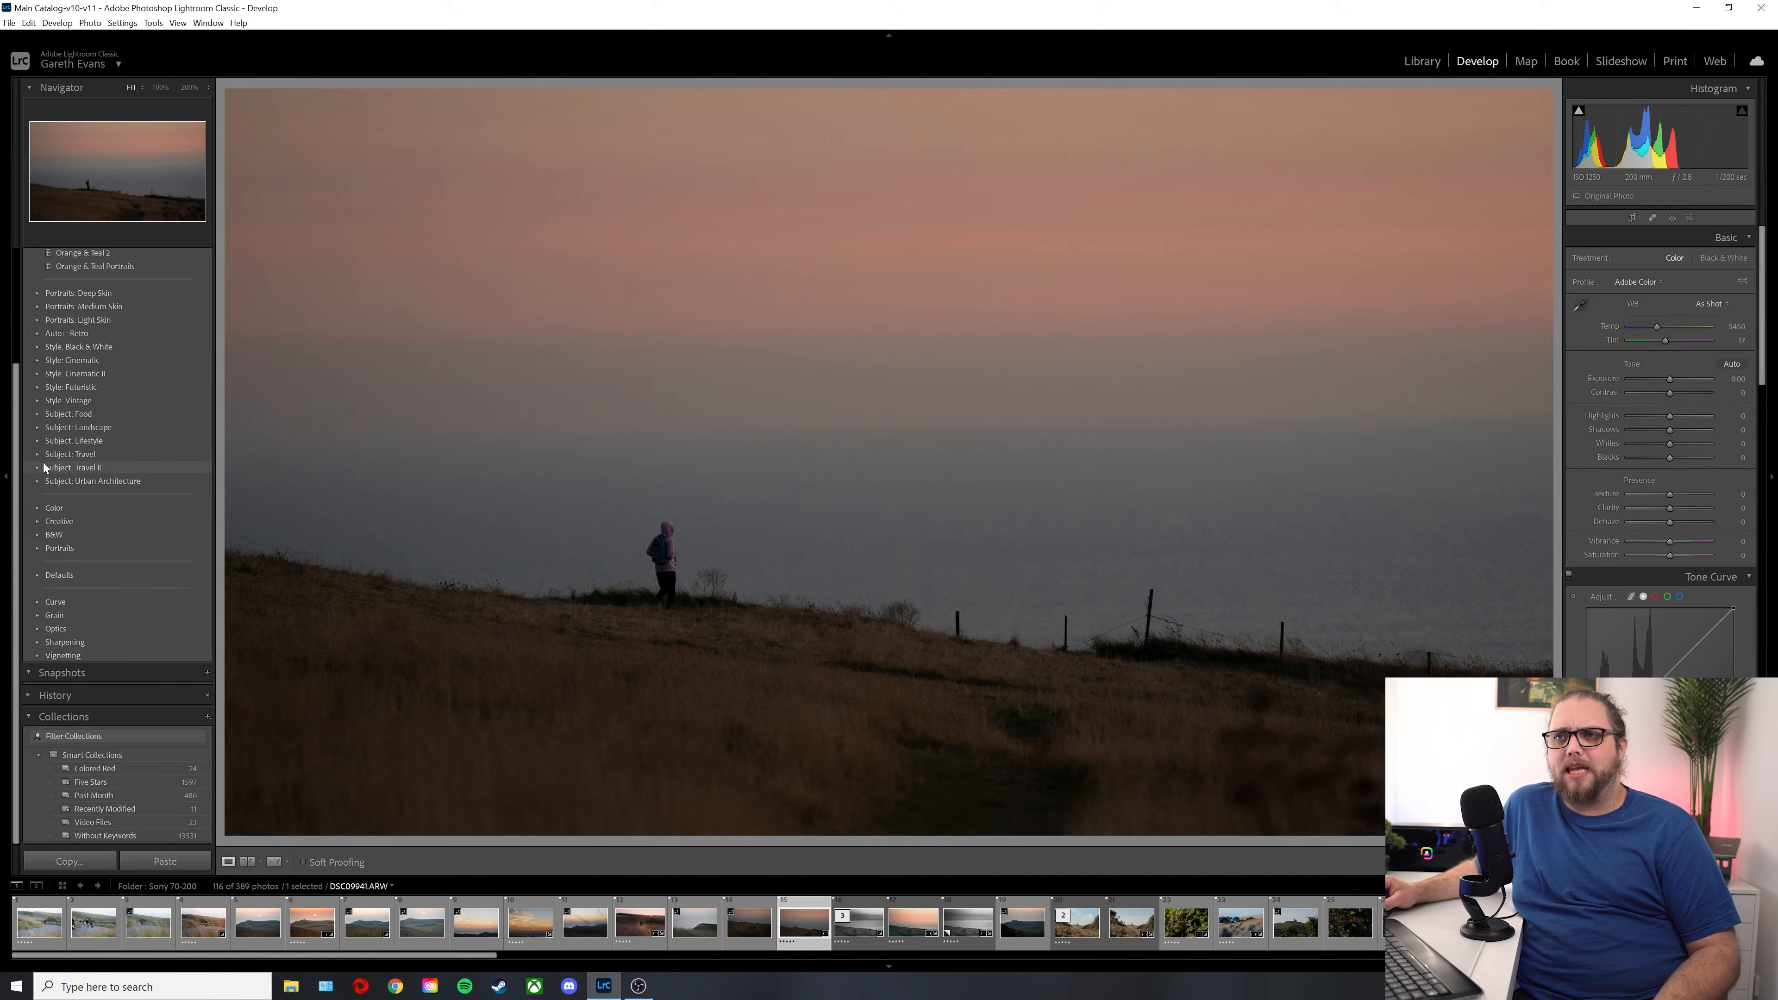
Step: Apply the CN01 preset from Style: Cinematic and set Exposure to +0.77, Contrast to +13, Highlights to -99 and Shadows to +79
click(35, 361)
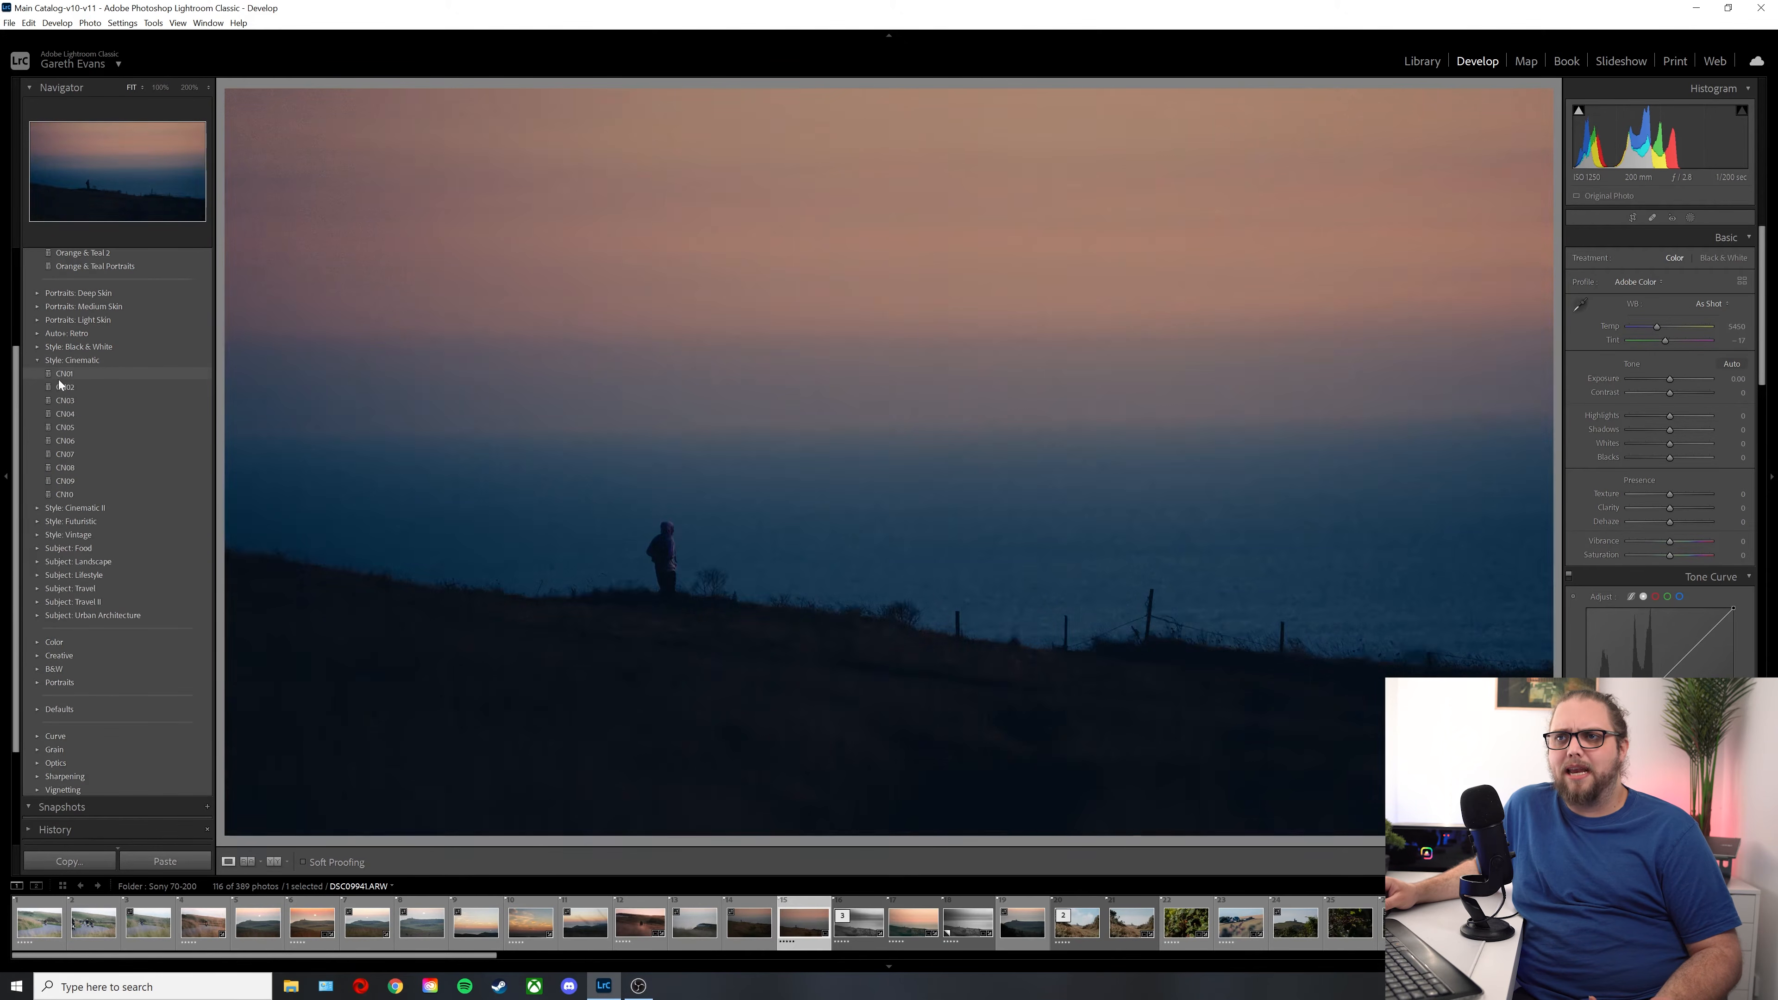
click(91, 376)
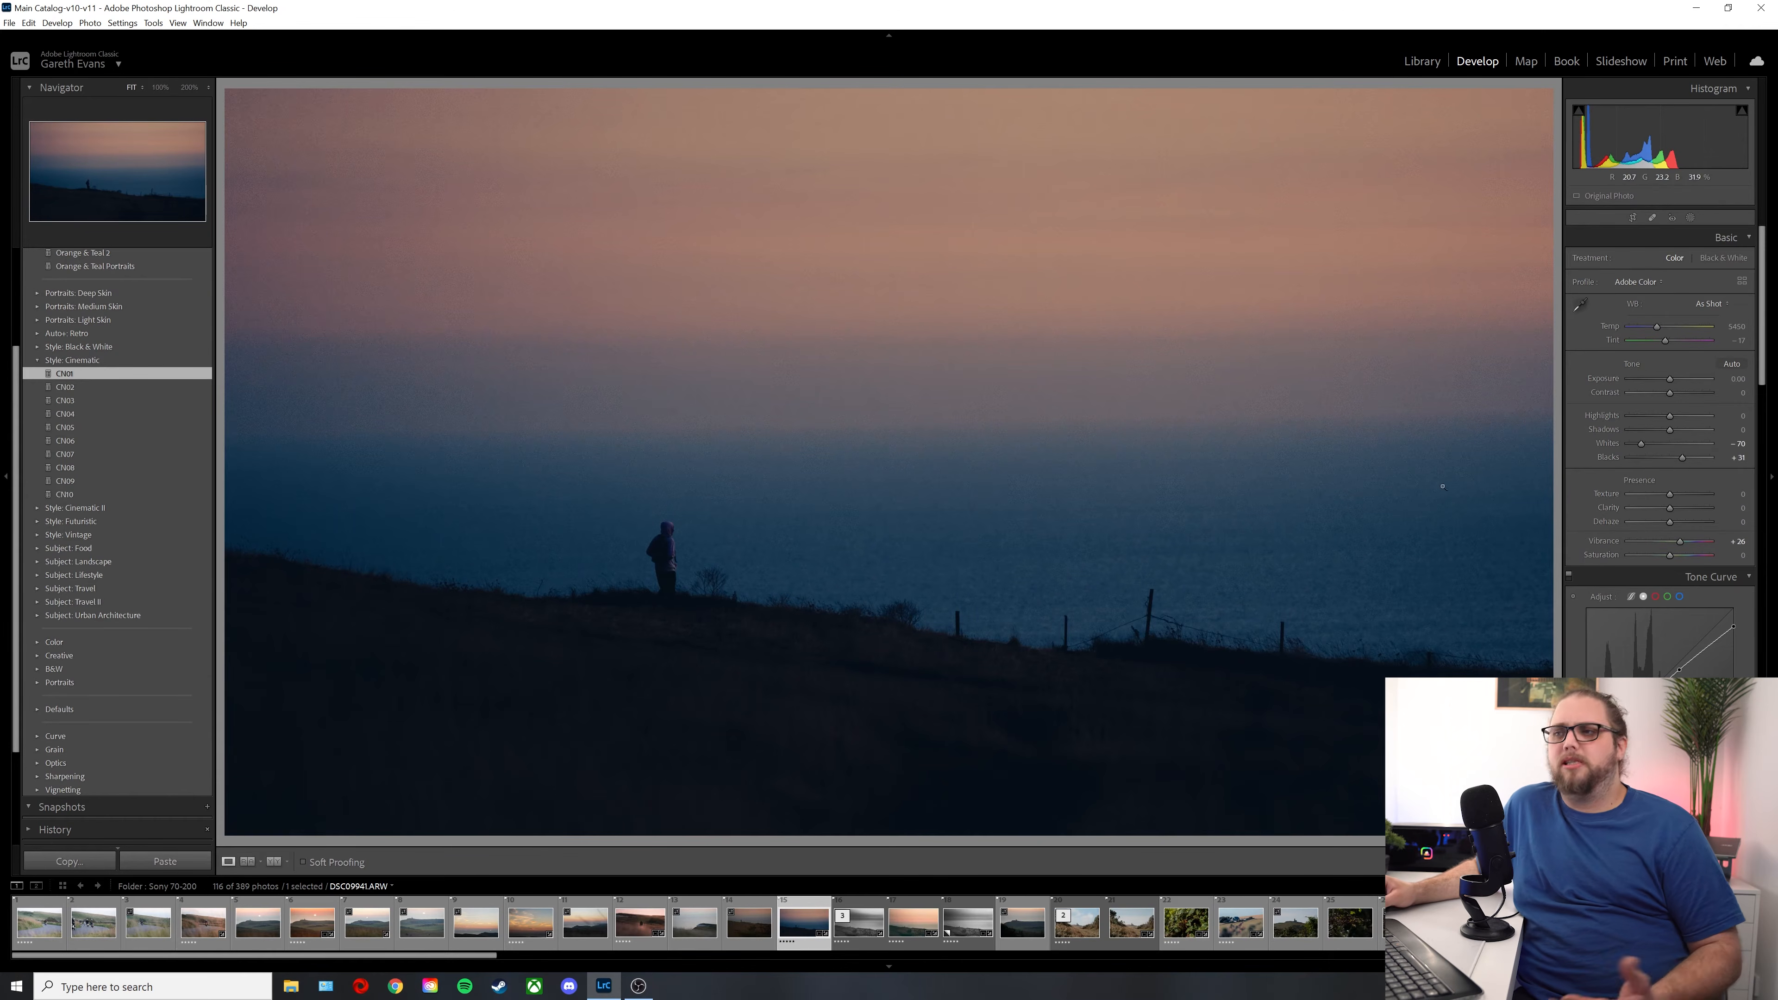
drag(1675, 380, 1681, 380)
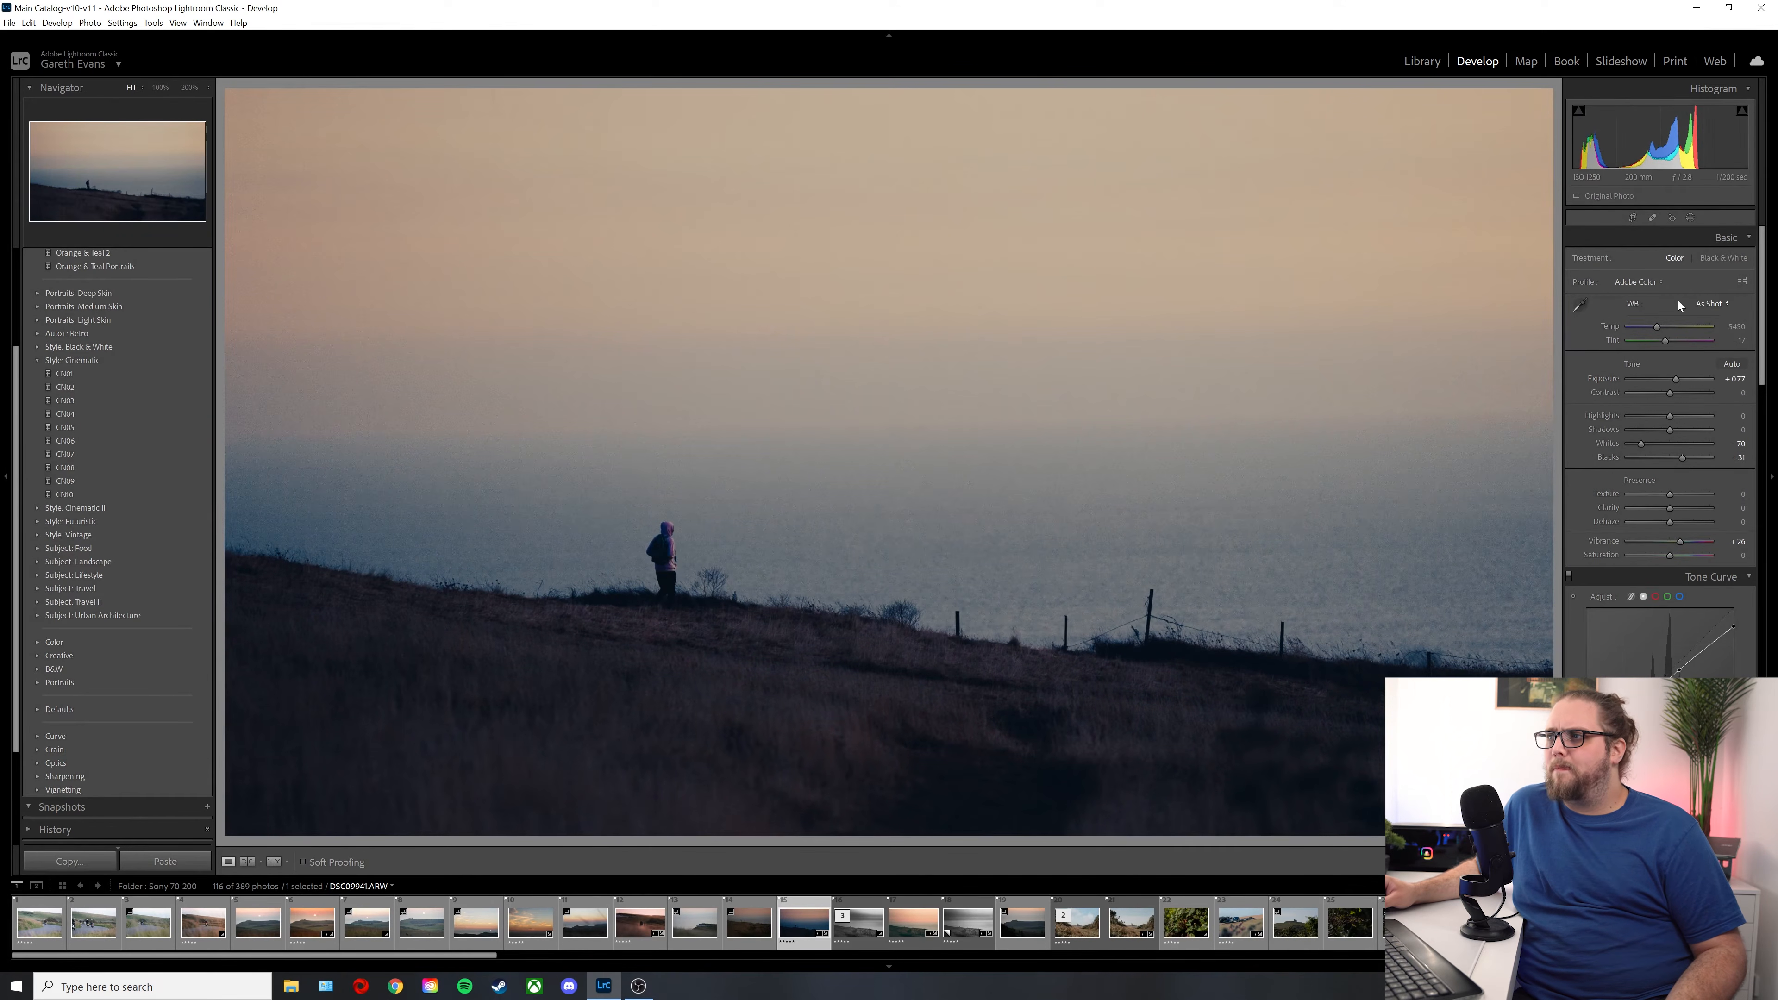
drag(1670, 392, 1629, 414)
drag(1670, 429, 1697, 433)
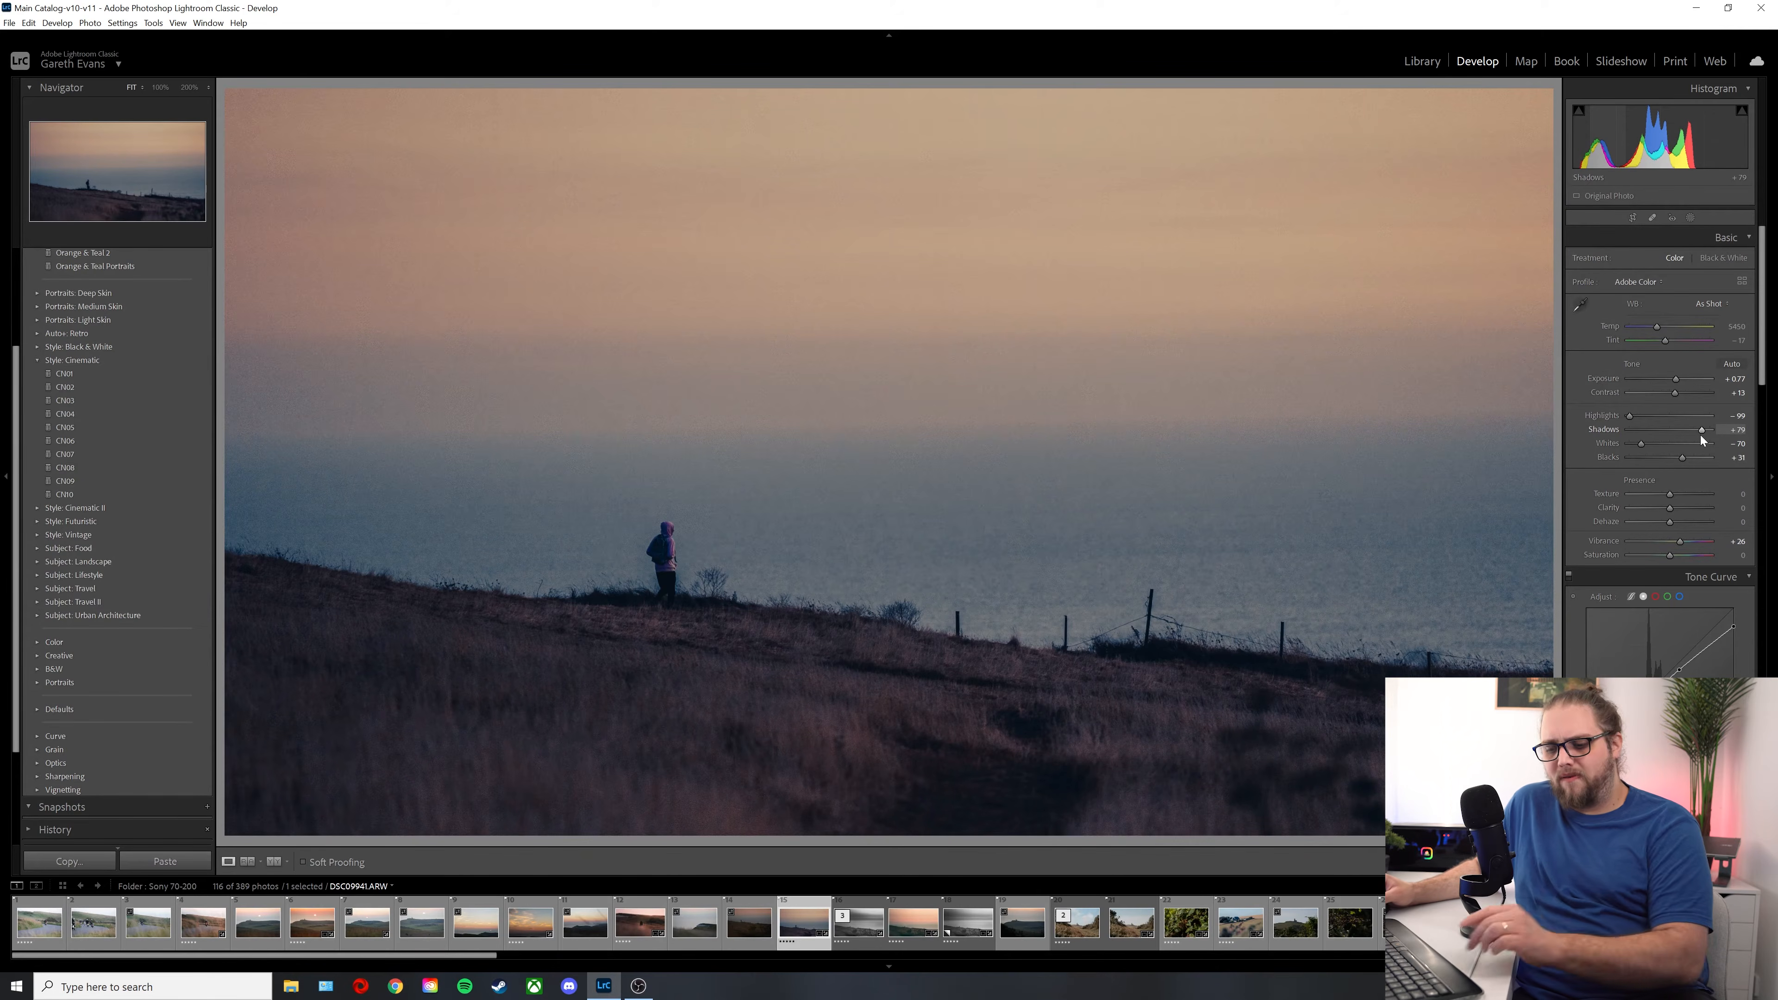
Step: Compare the edited sunset photo with its before view twice, ending on the edited version
key(backslash)
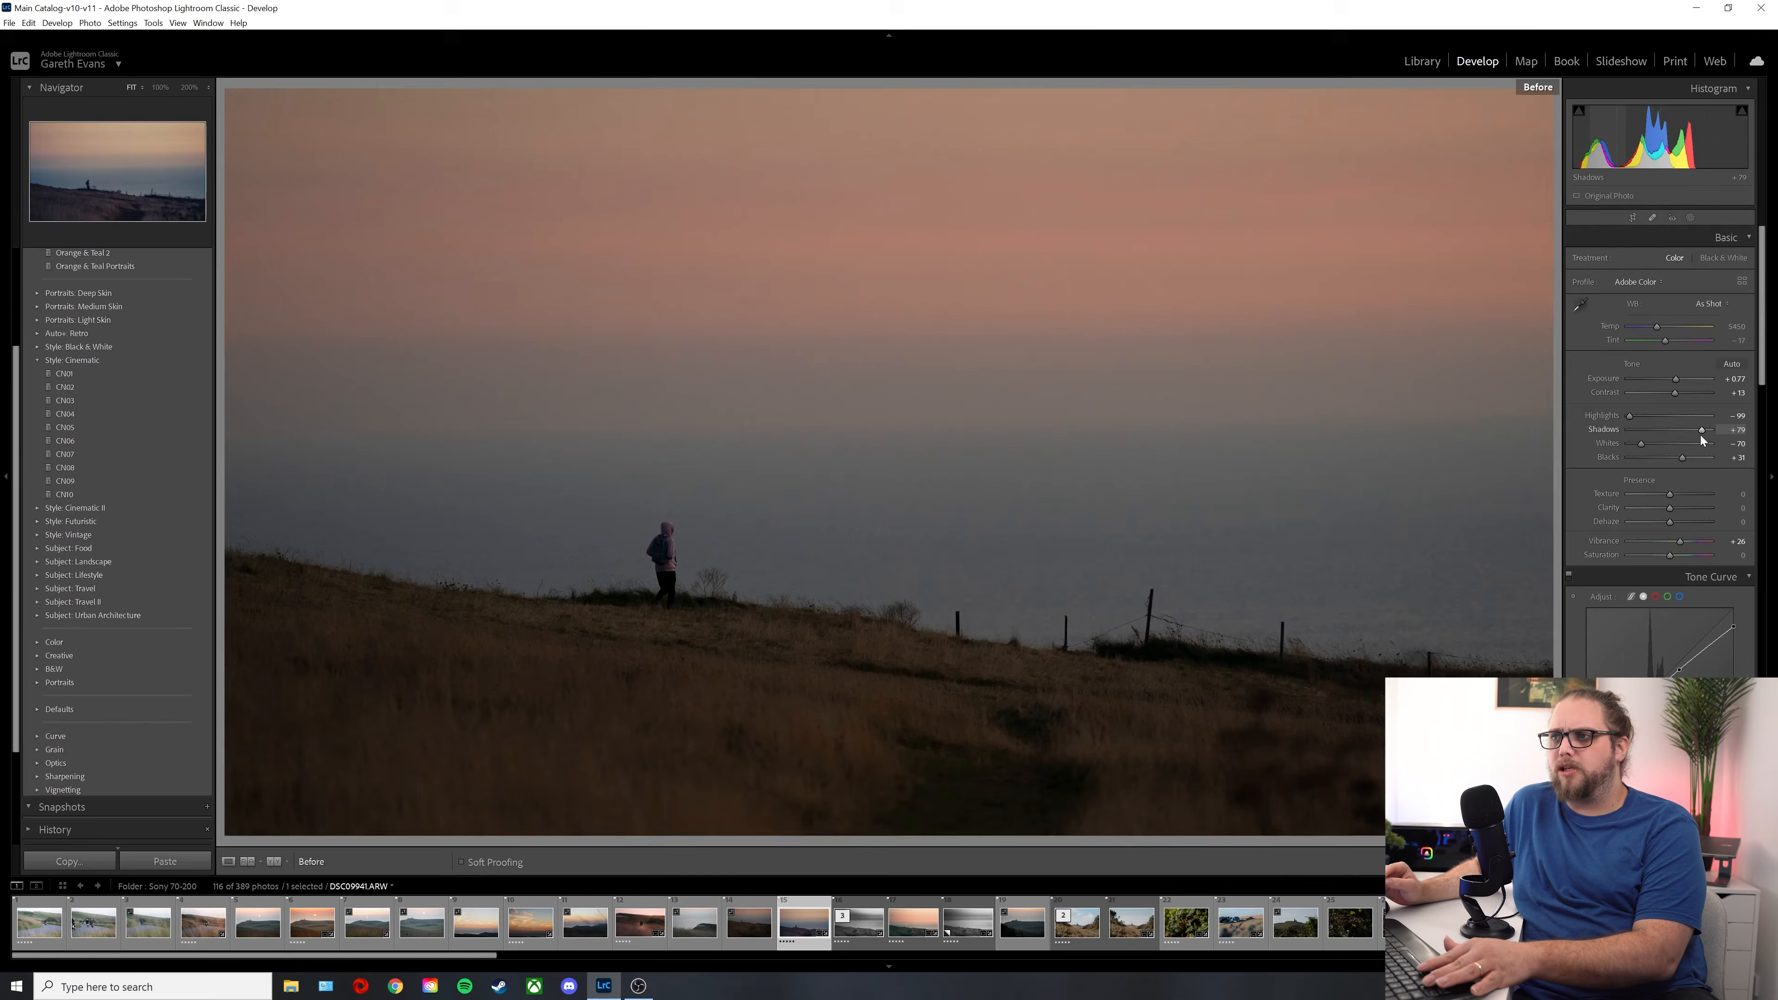
key(backslash)
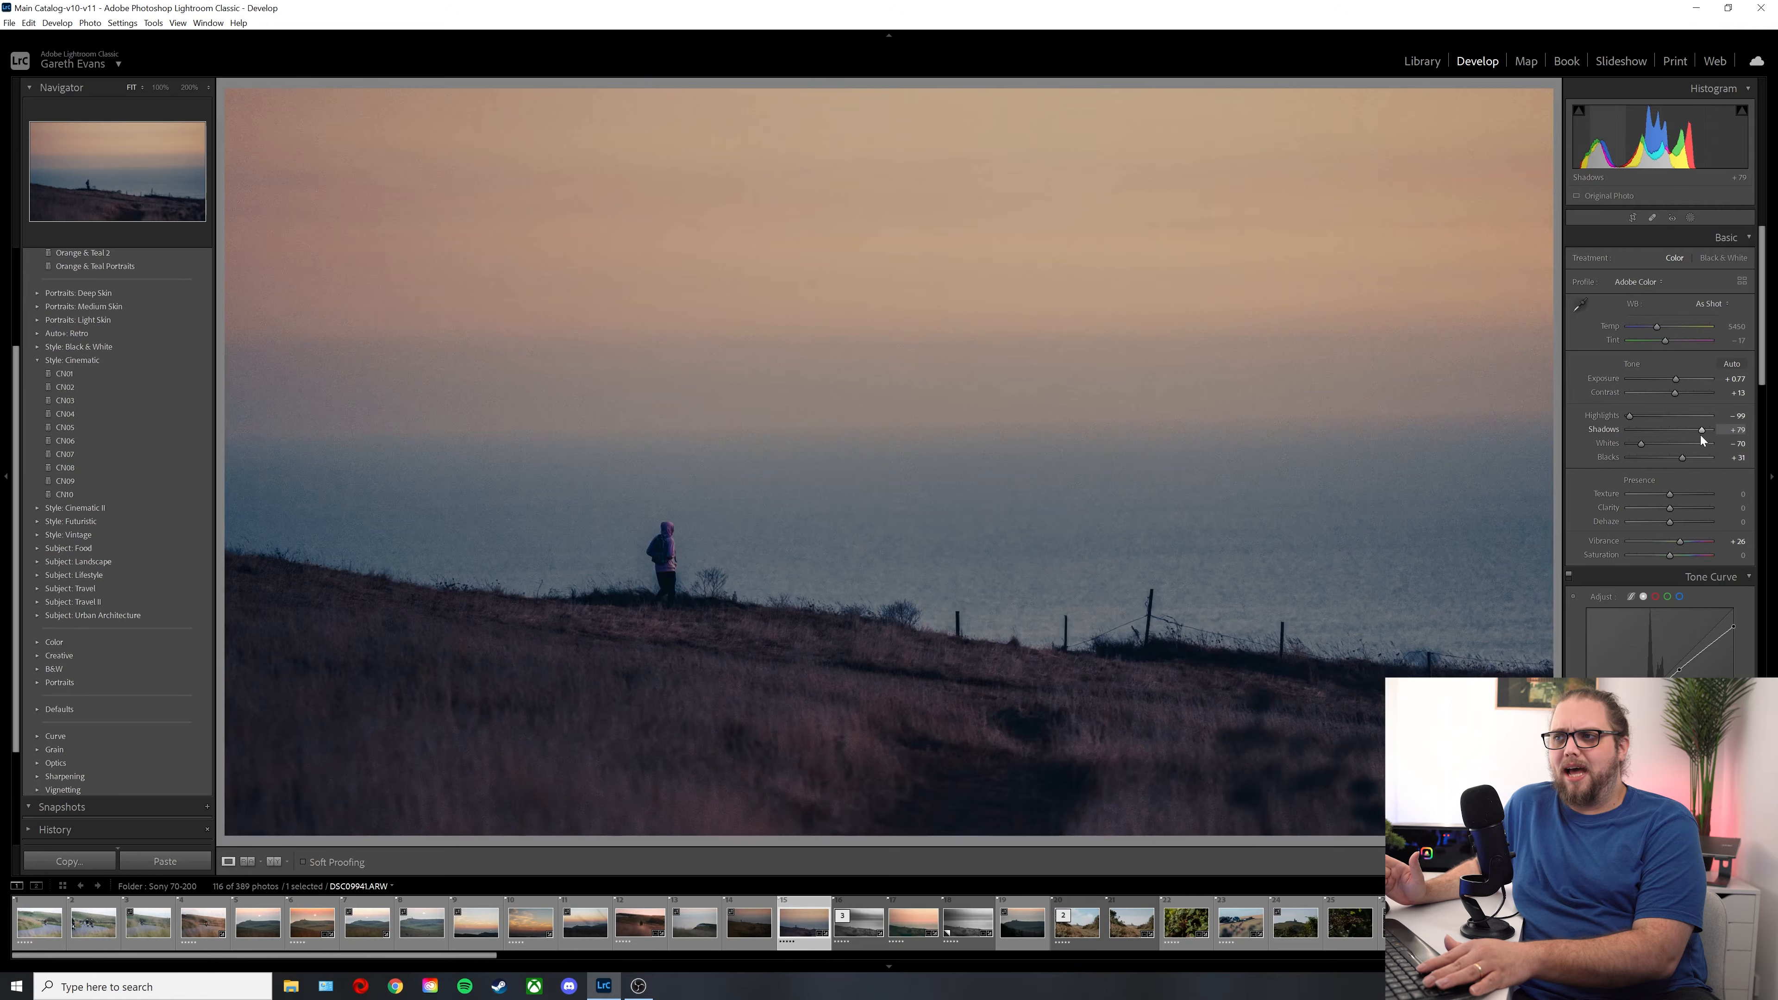
key(backslash)
key(backslash)
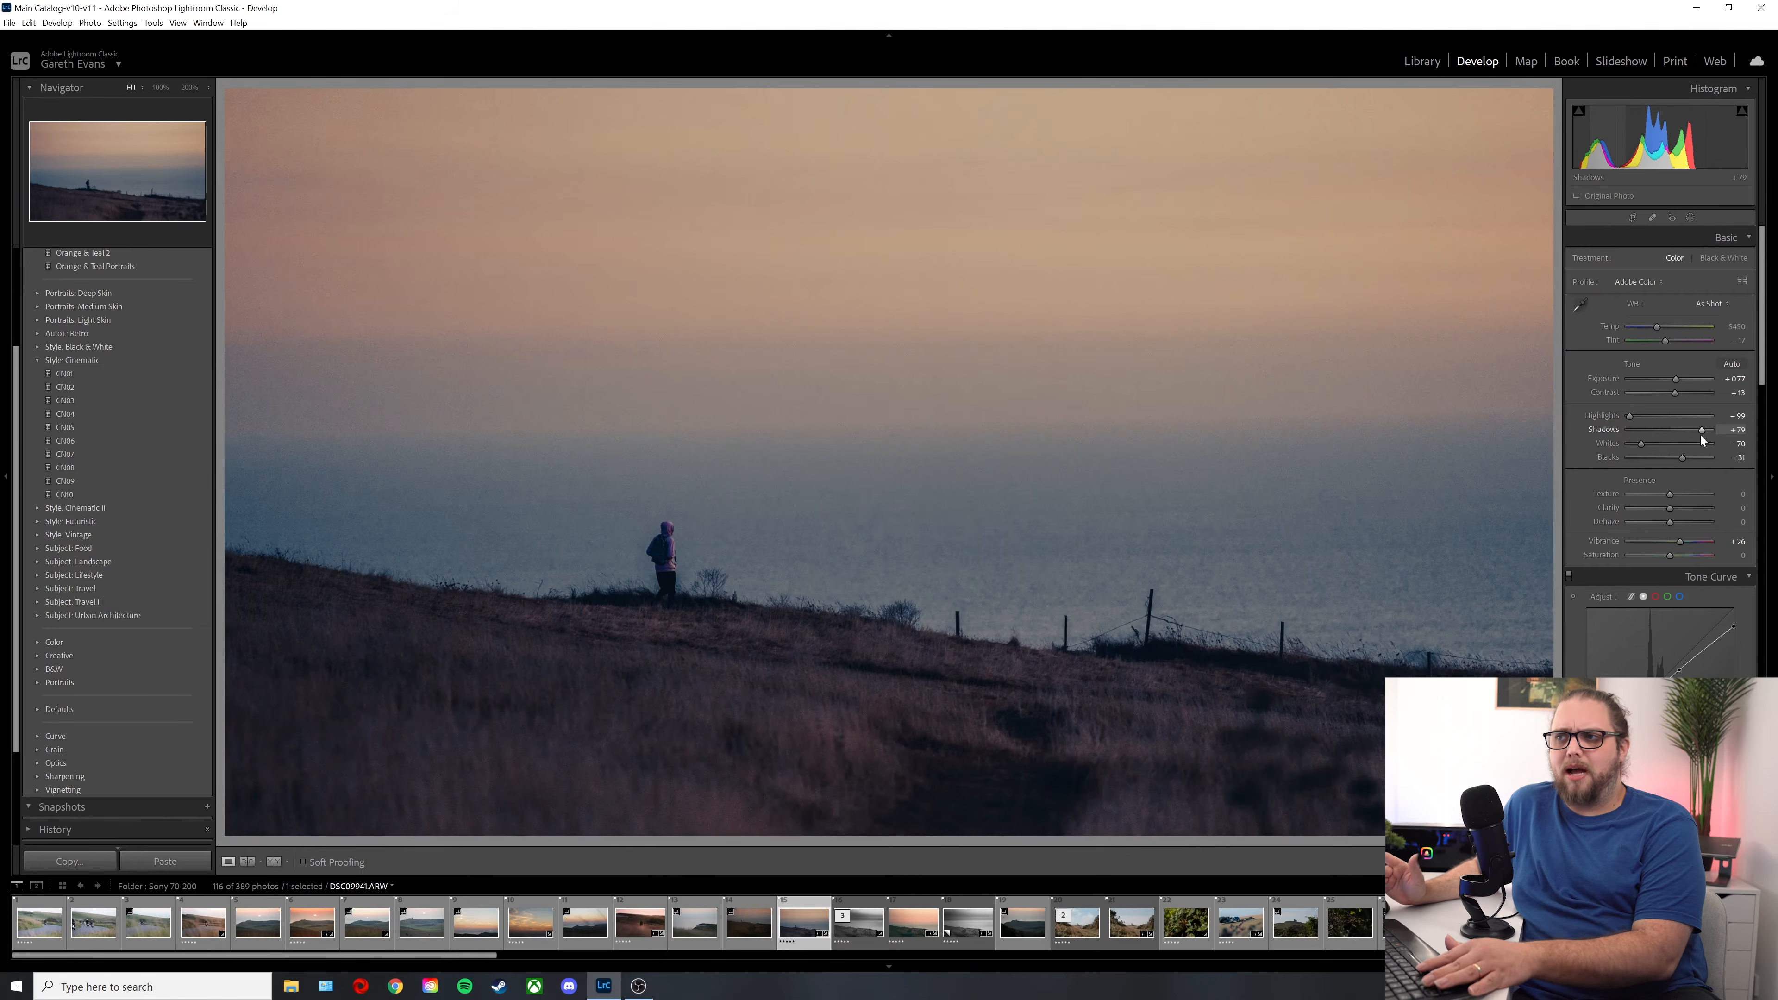
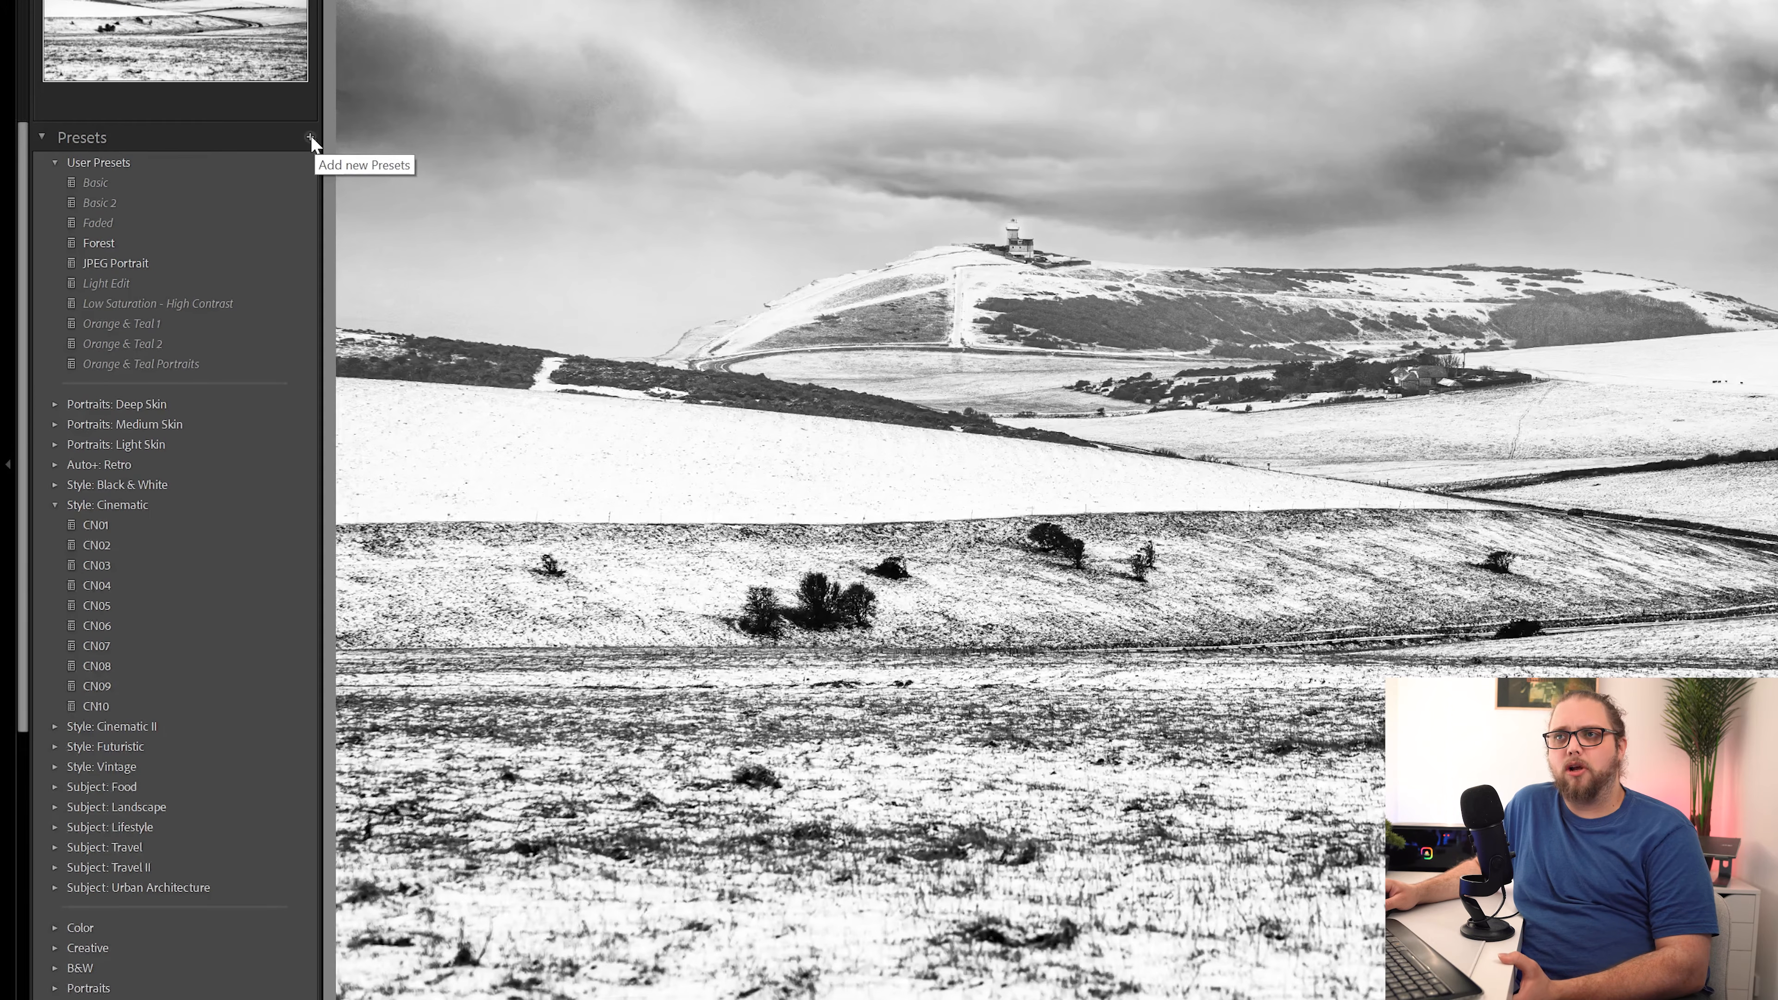
Step: Start a new develop preset from the snowy black-and-white landscape and name it "Black & White - High Contrast"
click(311, 139)
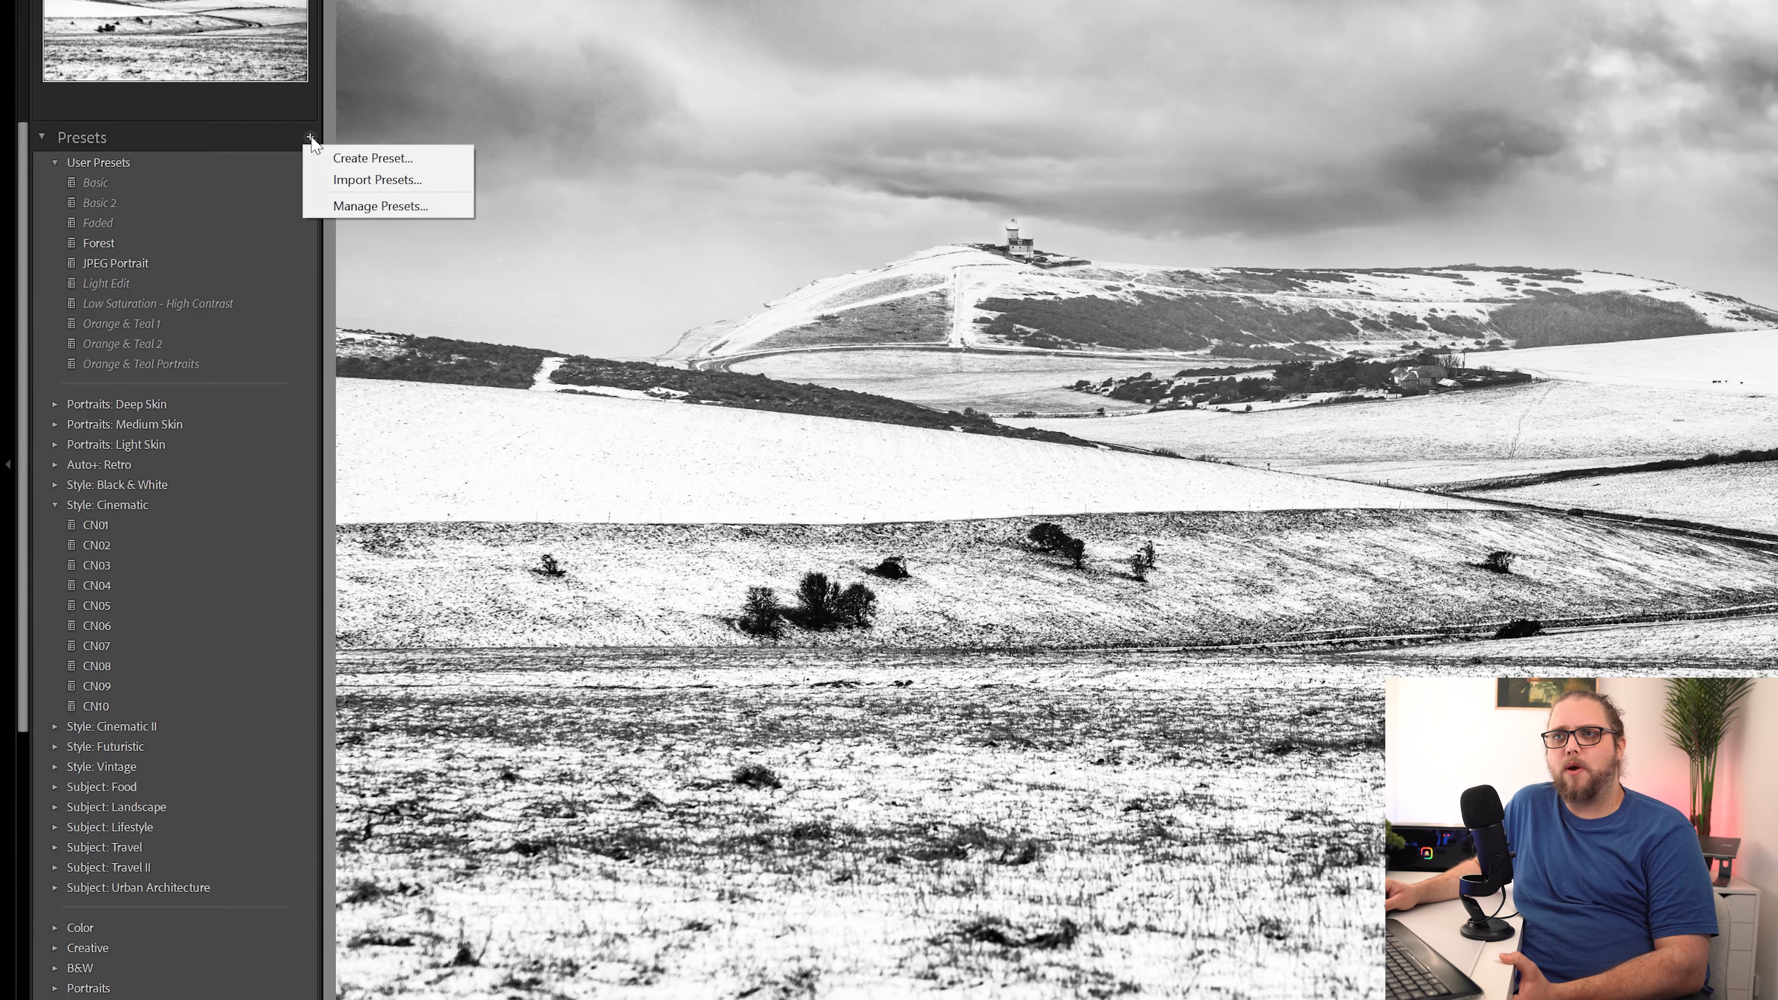
click(371, 158)
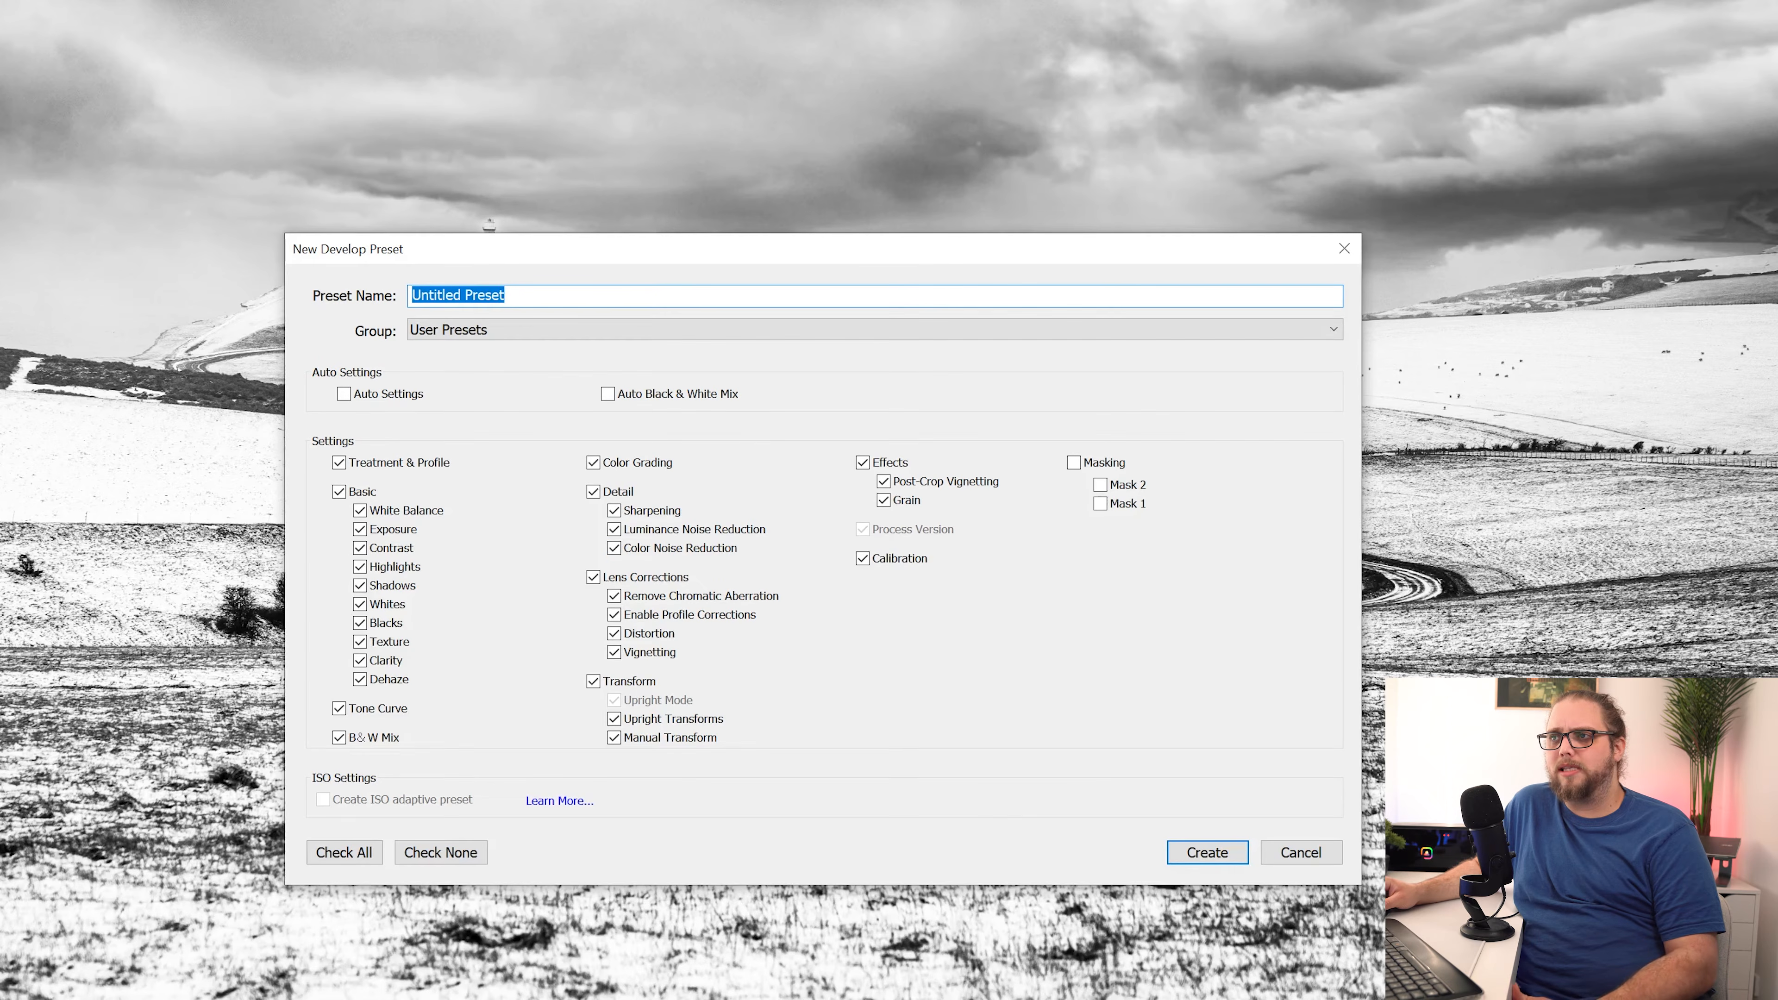
text(Black)
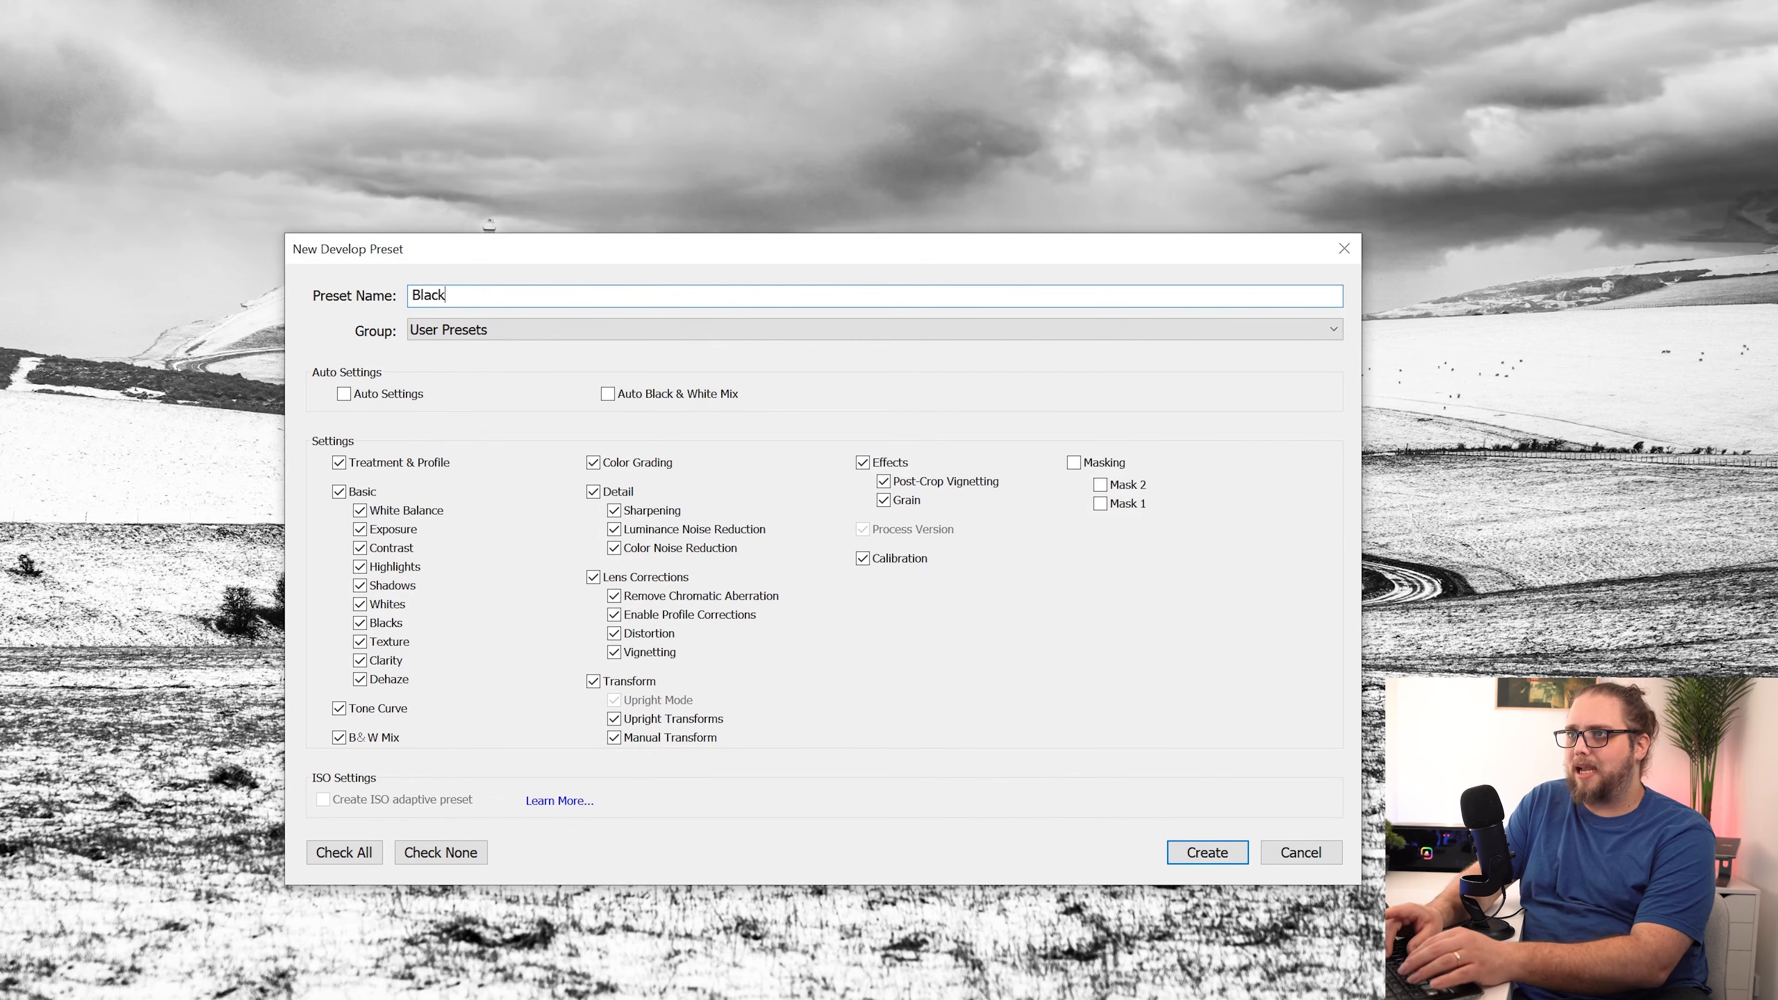
text( & White - )
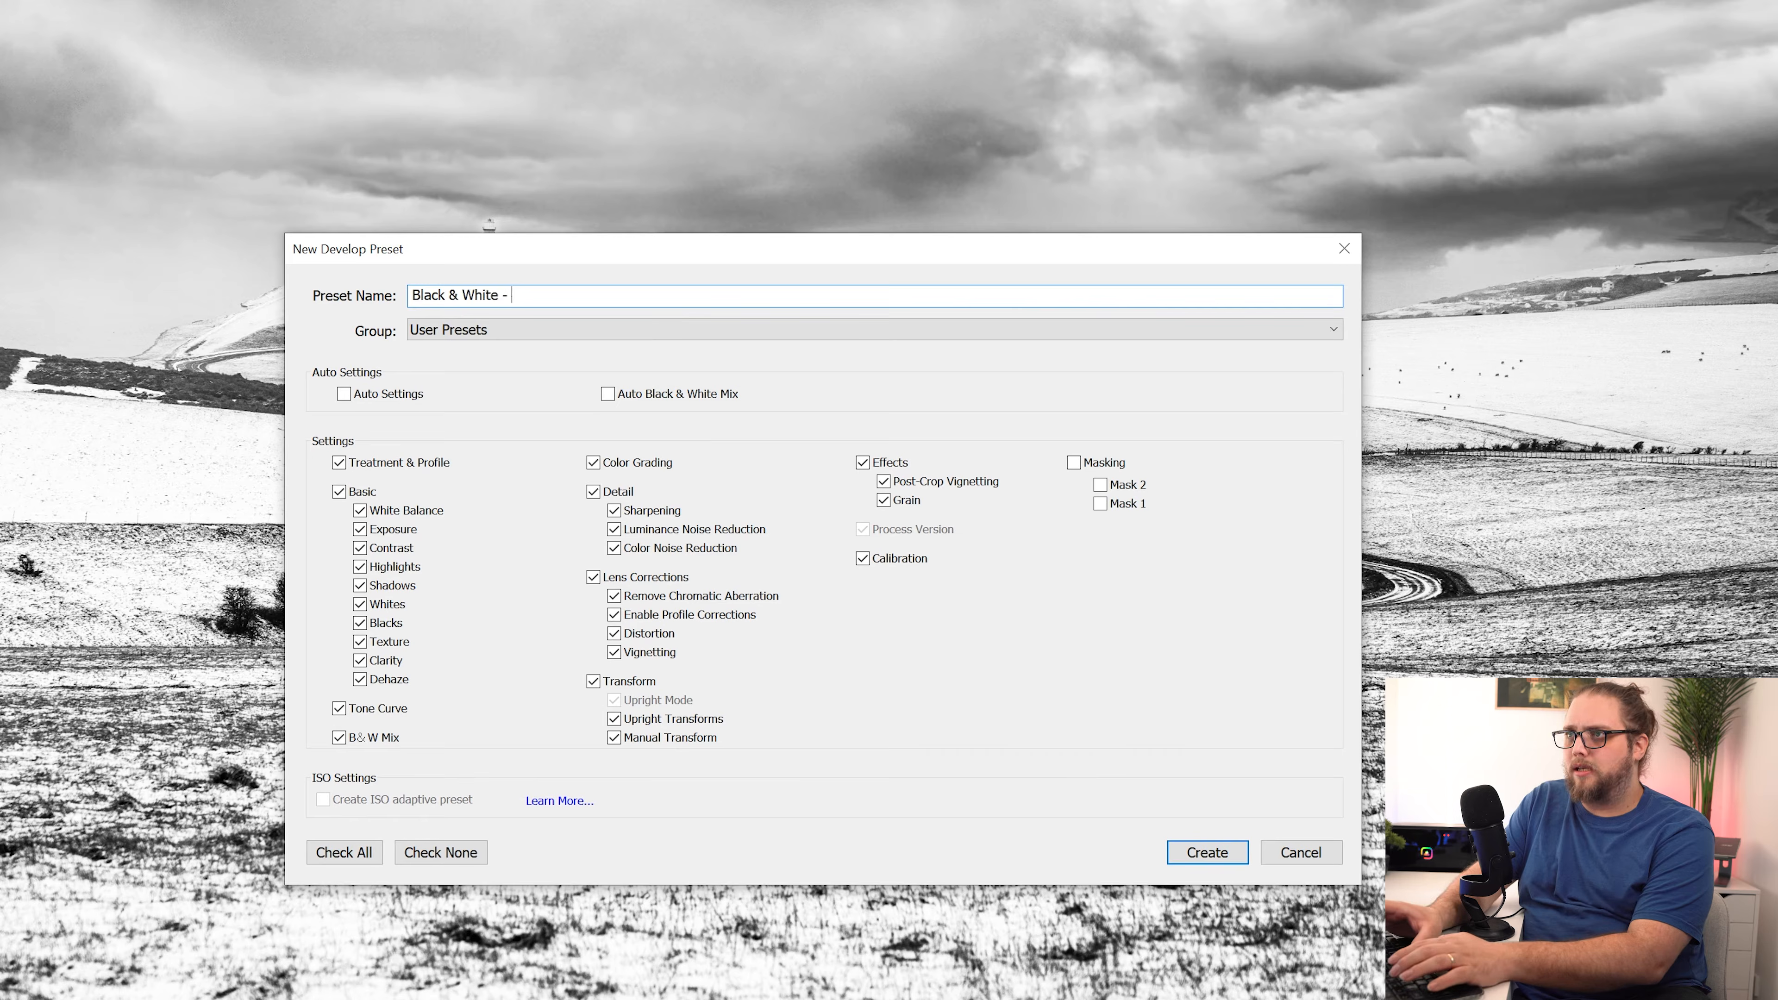
text(High Contras)
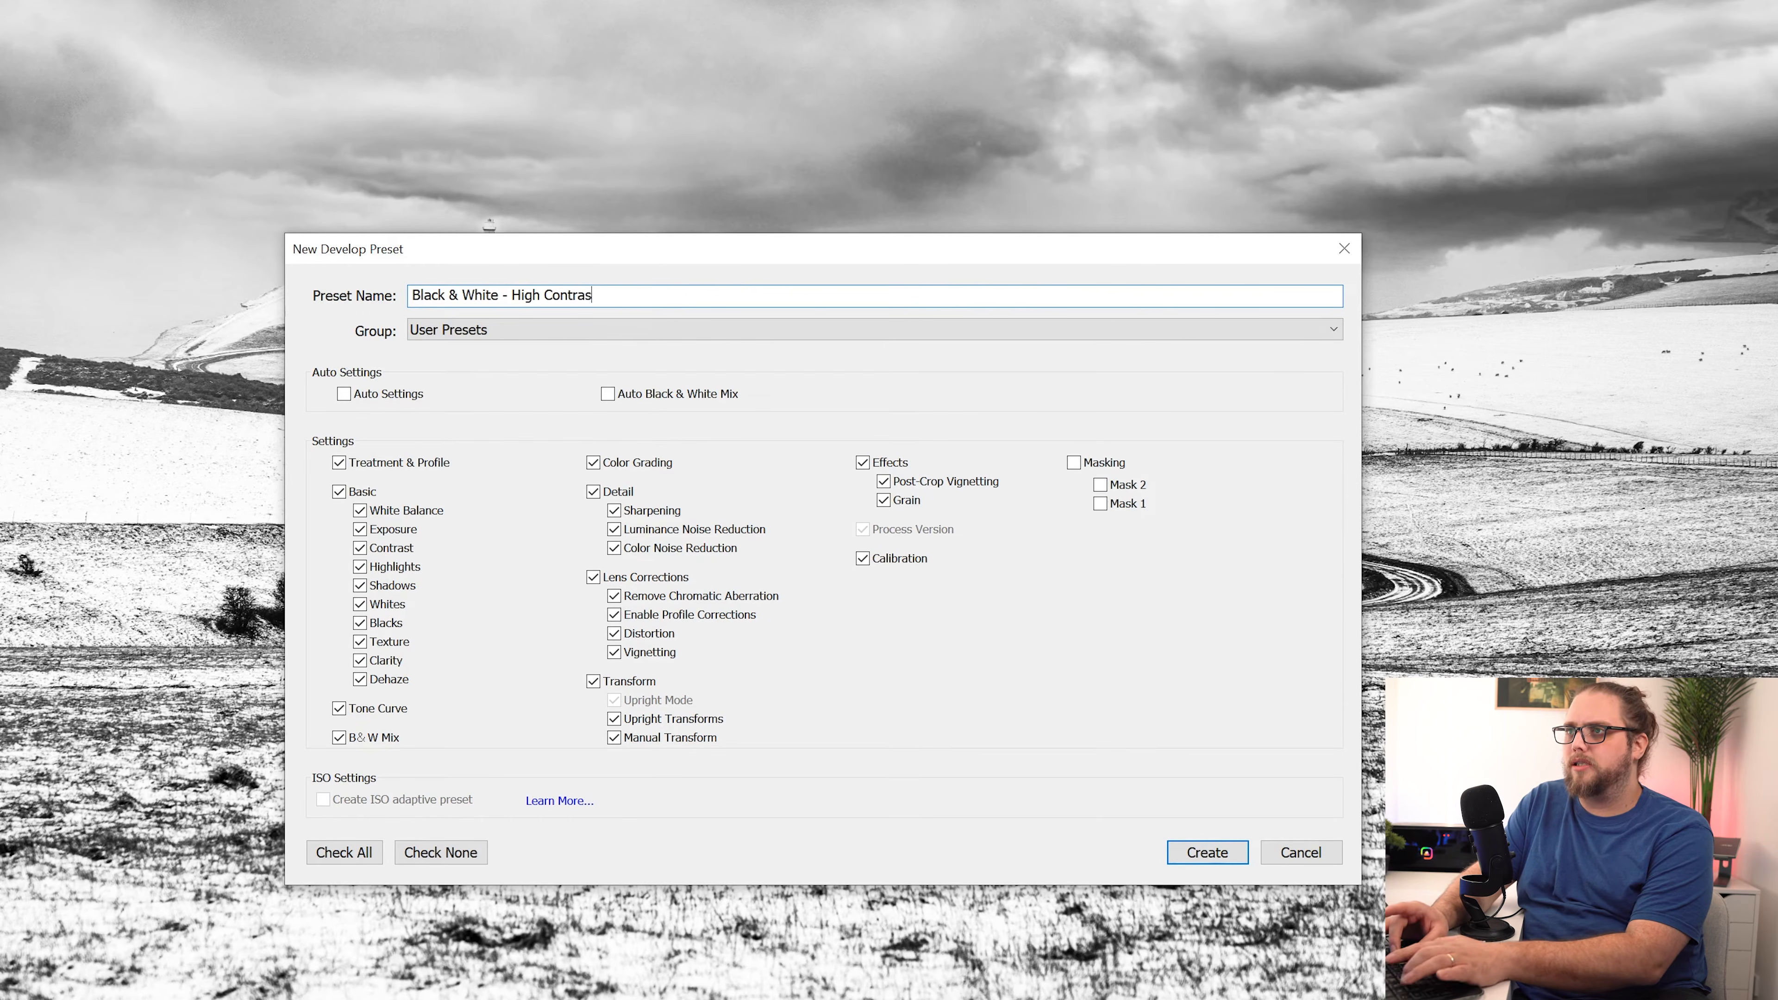
text(t)
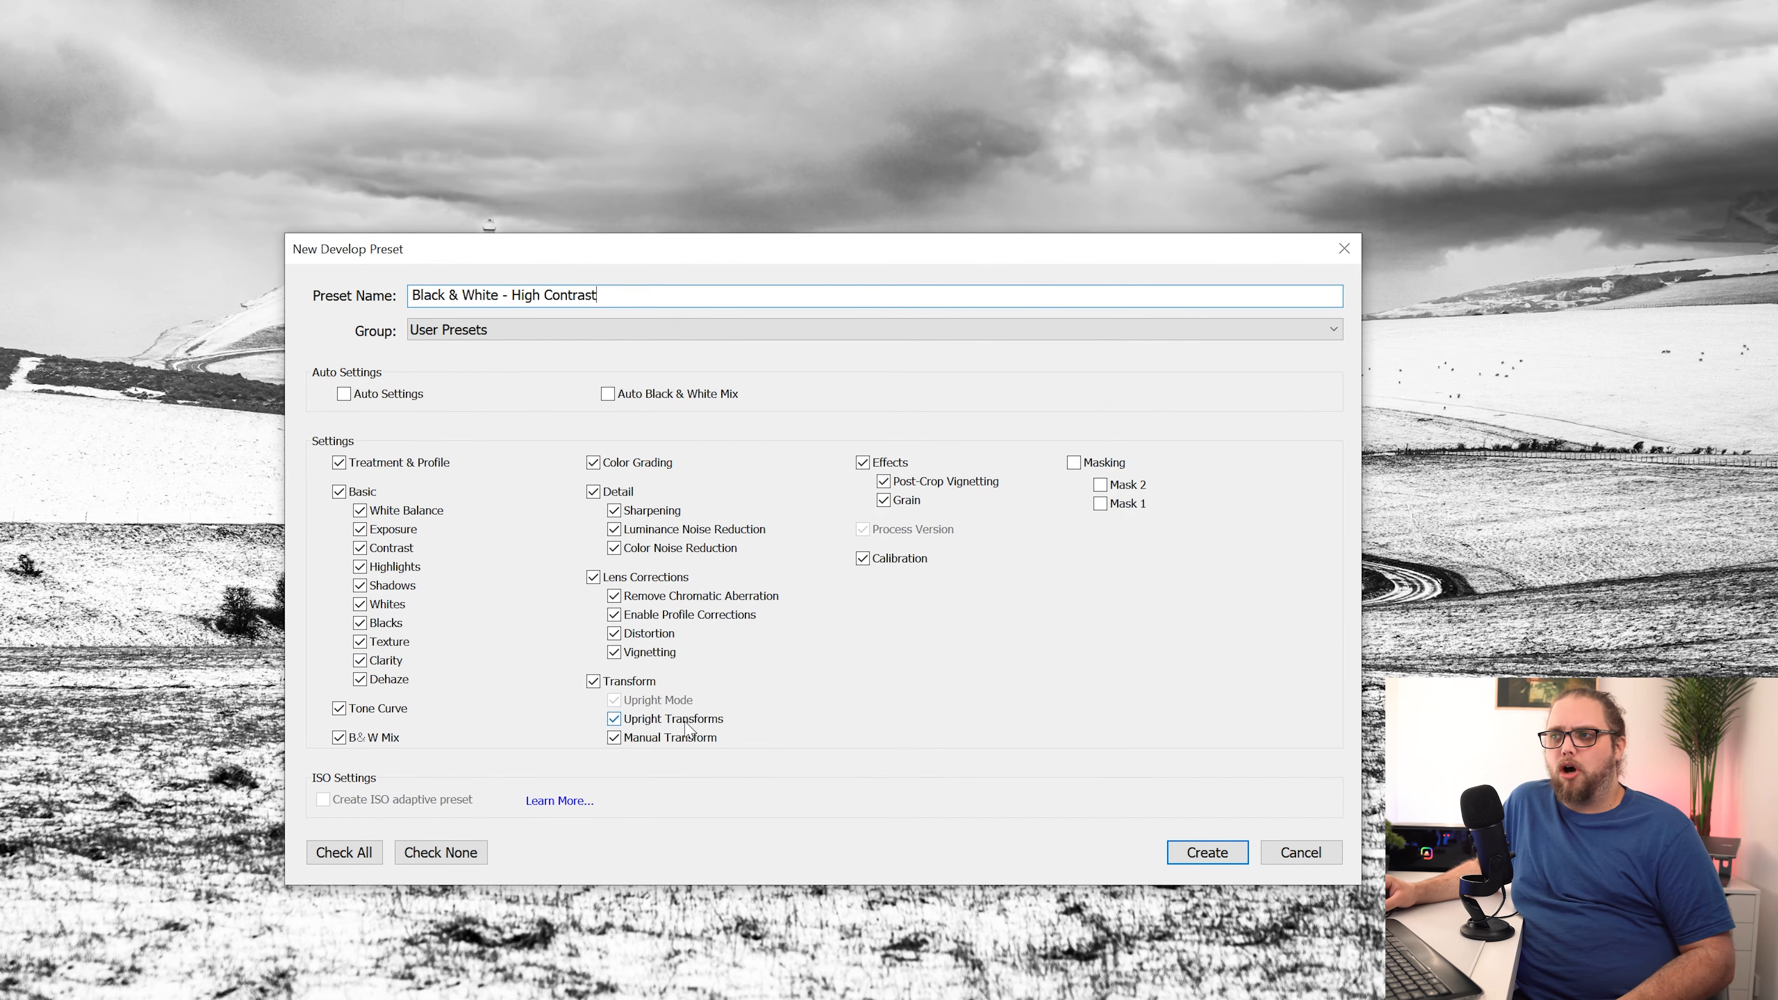
Step: Exclude the Transform and Lens Corrections settings from the preset and create it in User Presets
click(639, 686)
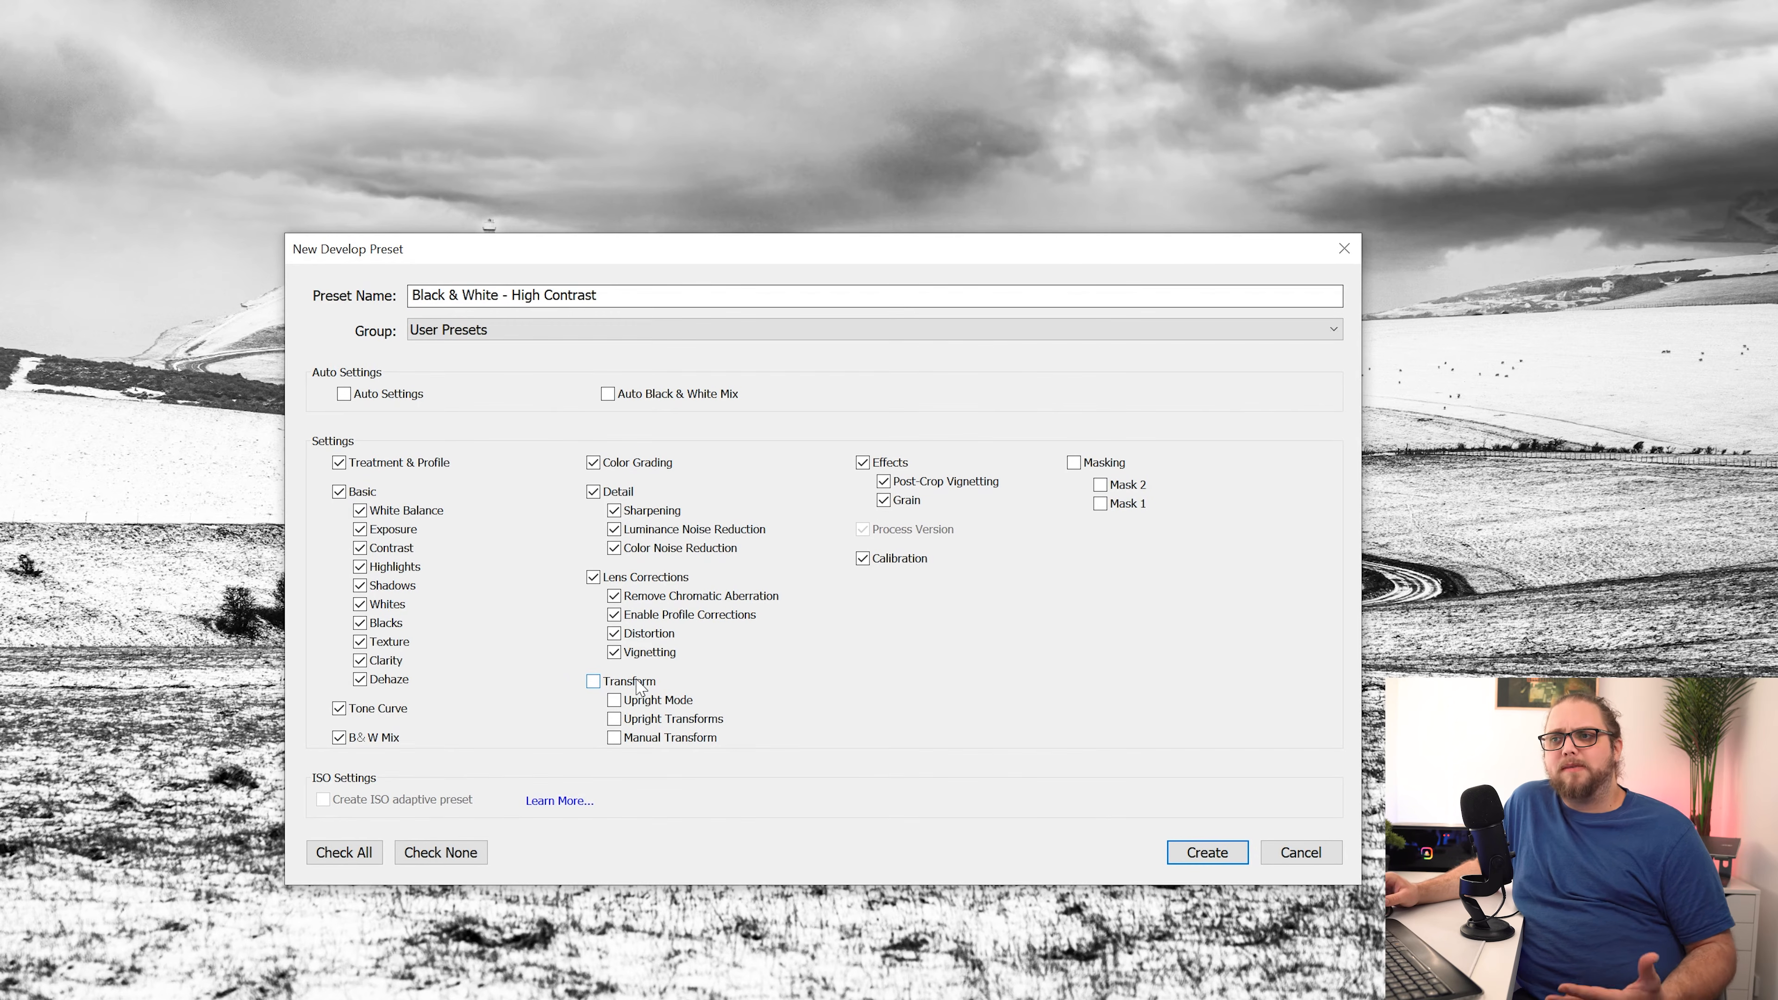
click(650, 578)
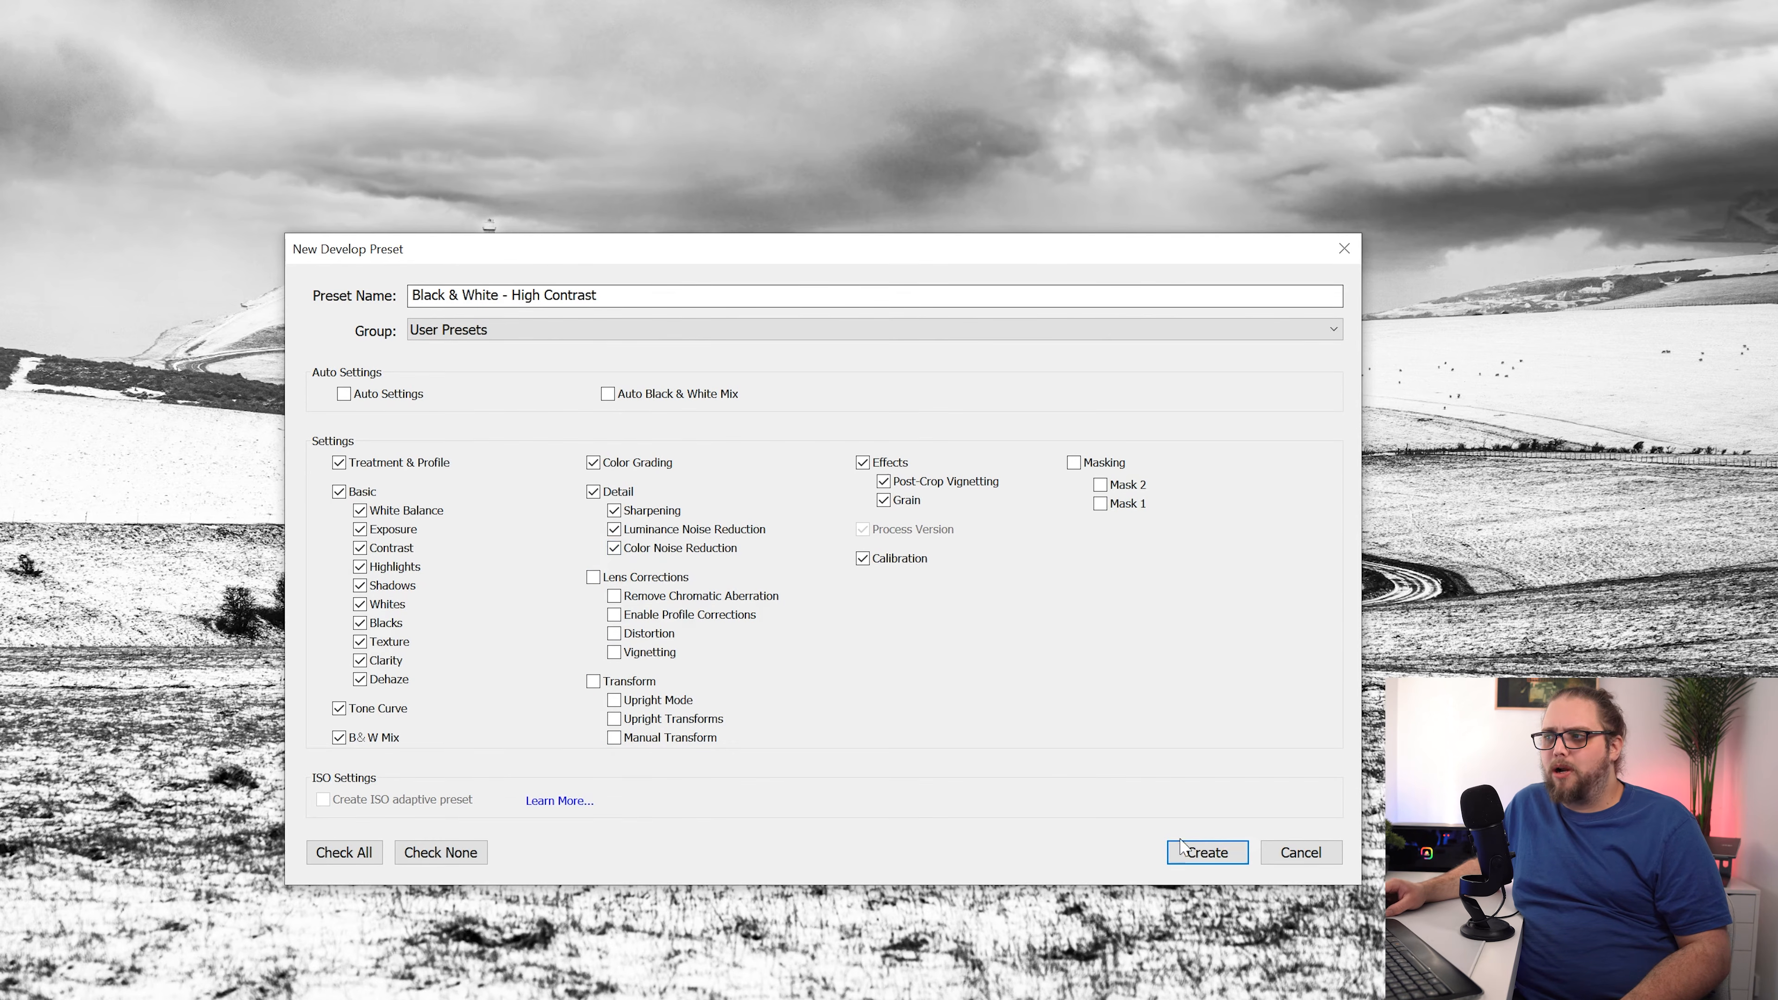
click(1209, 857)
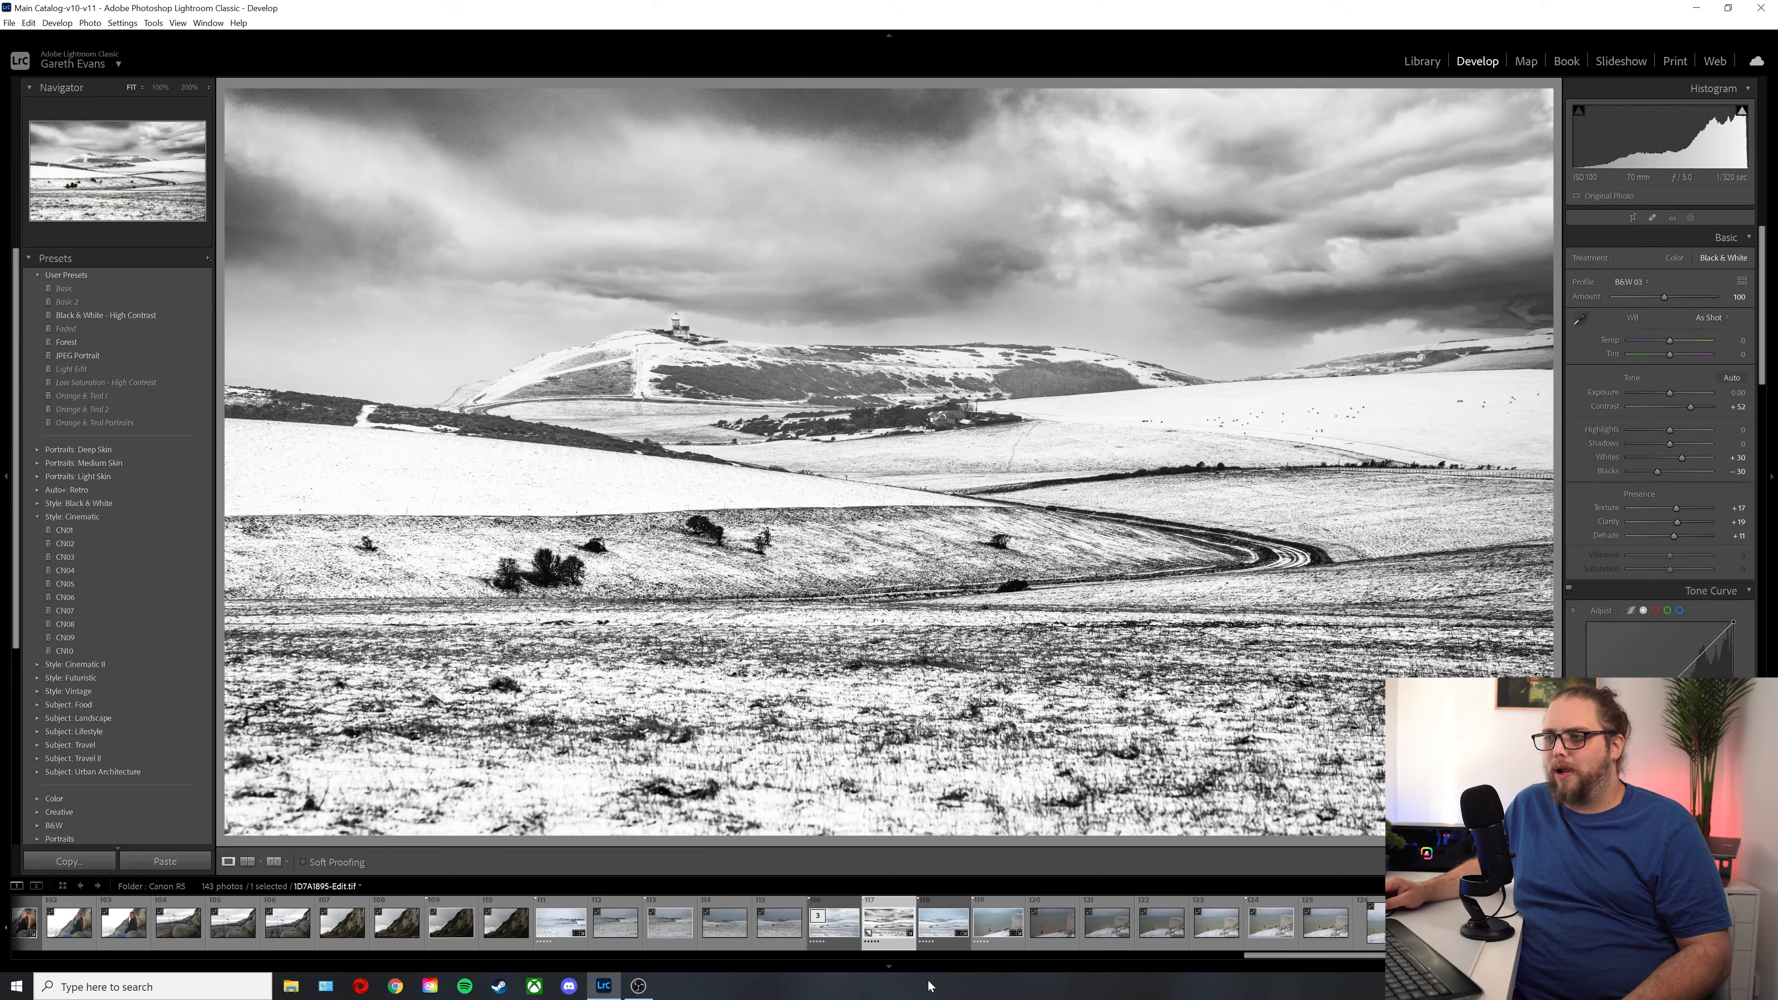
Step: Apply the "Black & White - High Contrast" user preset to the lighthouse and cliff photo
click(994, 926)
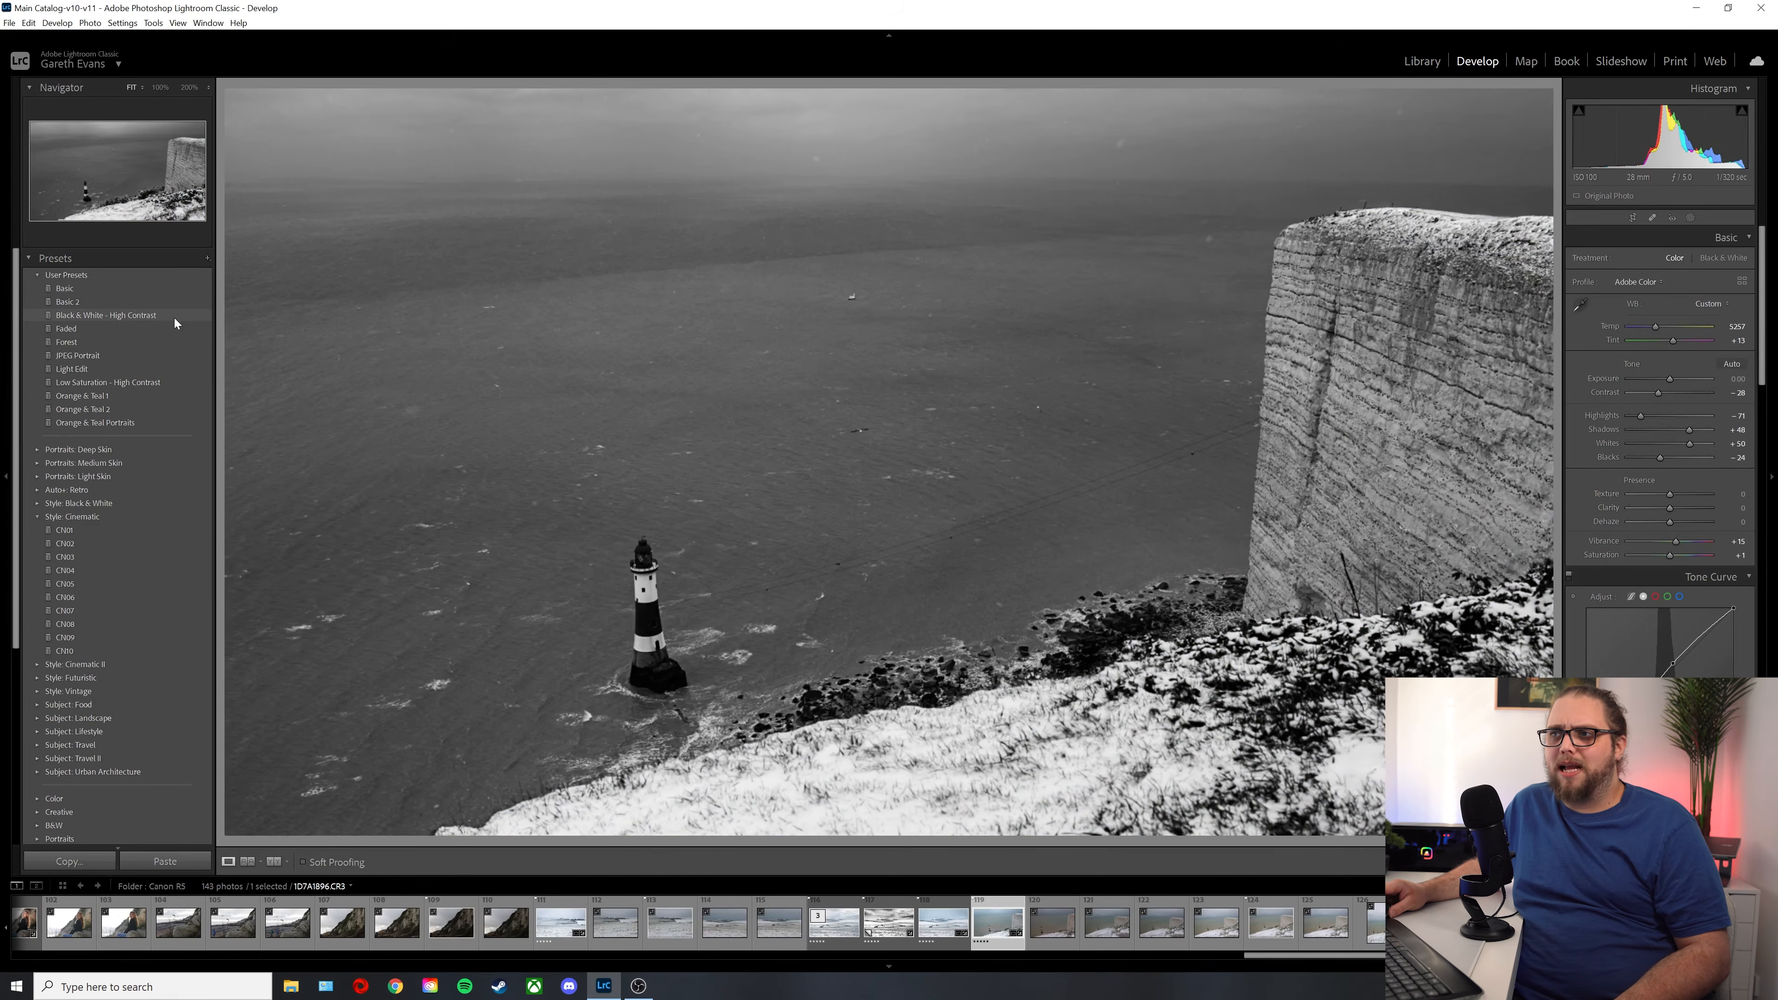
click(173, 318)
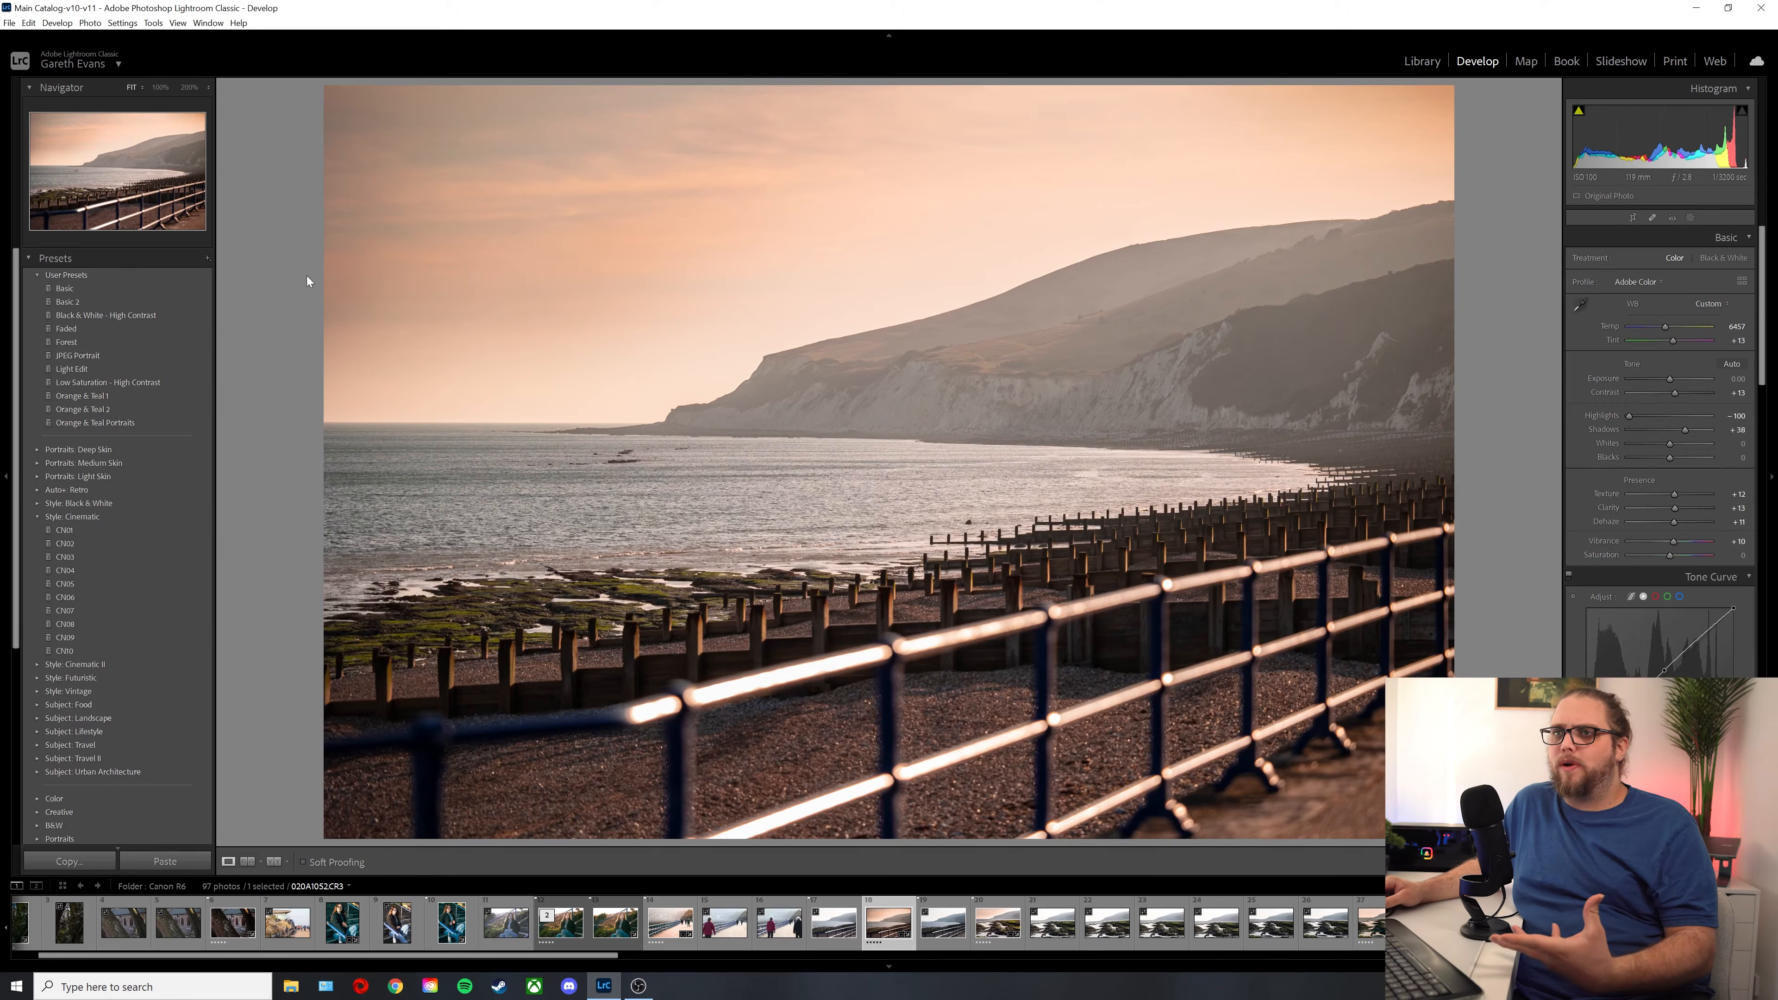
Step: Set Clarity to +18 on the beach railing sunset photo and save its settings as a user preset named "Sunset"
scroll(1613, 624, down, 3)
scroll(1613, 625, up, 3)
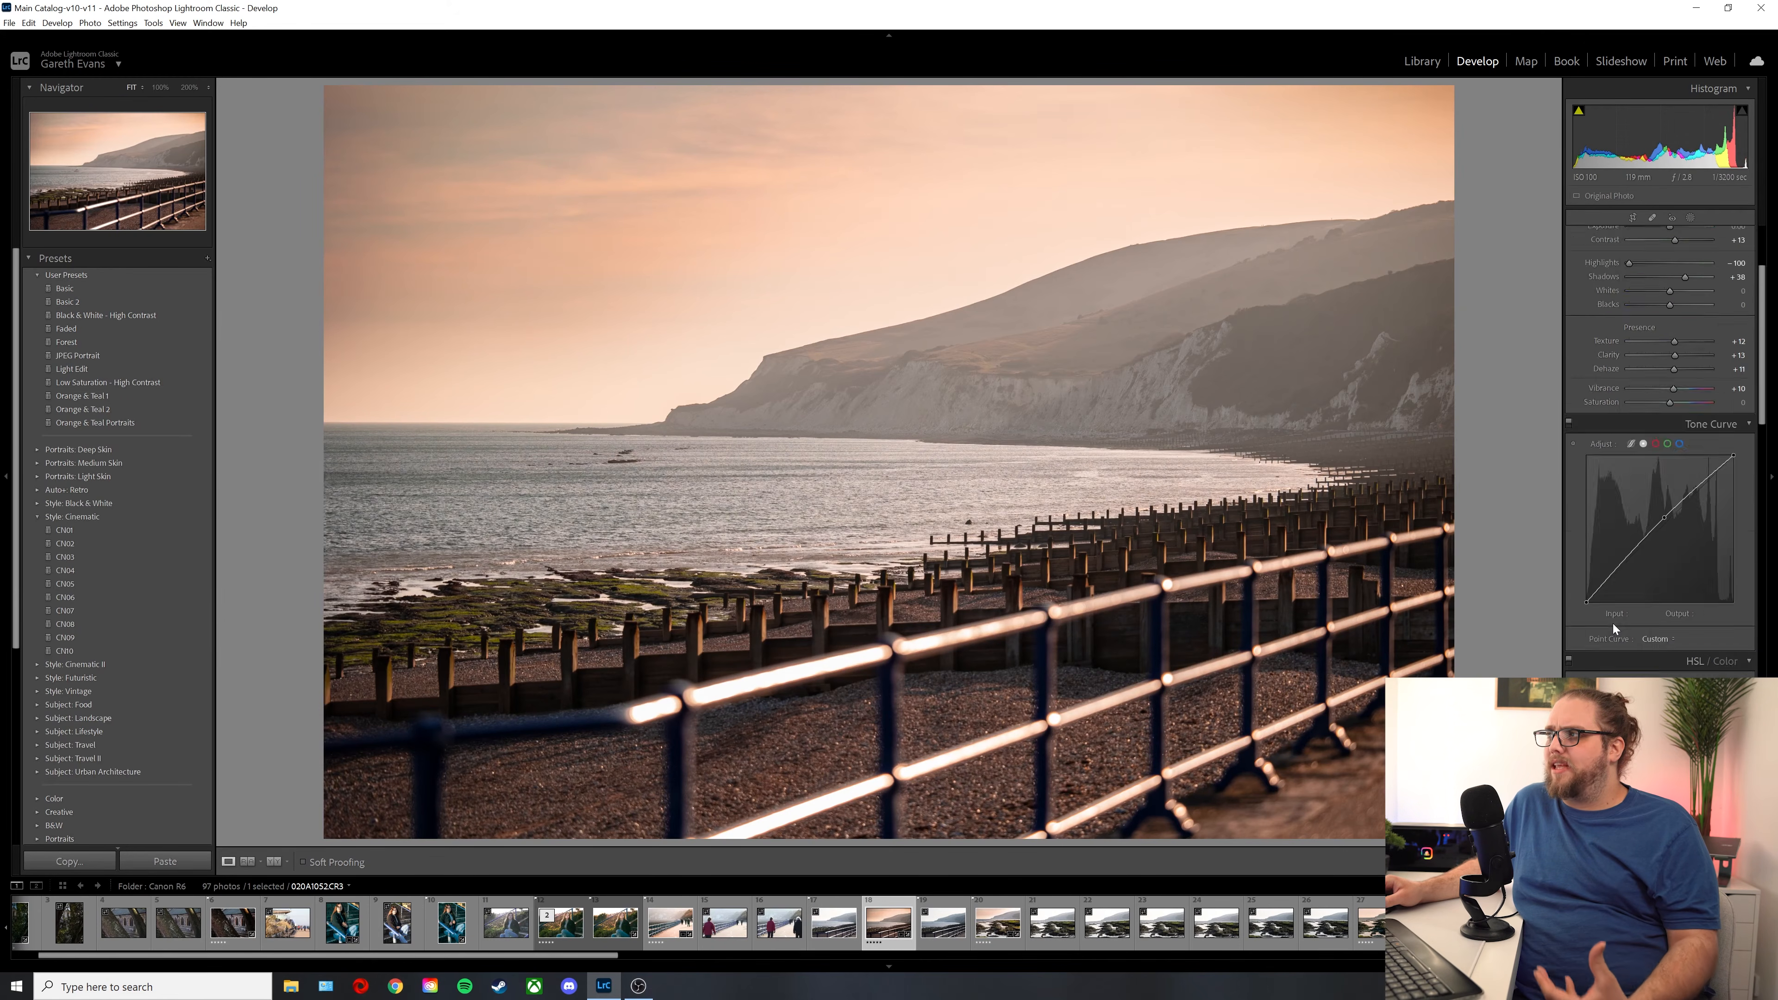
drag(1673, 508, 1676, 510)
click(207, 258)
click(238, 274)
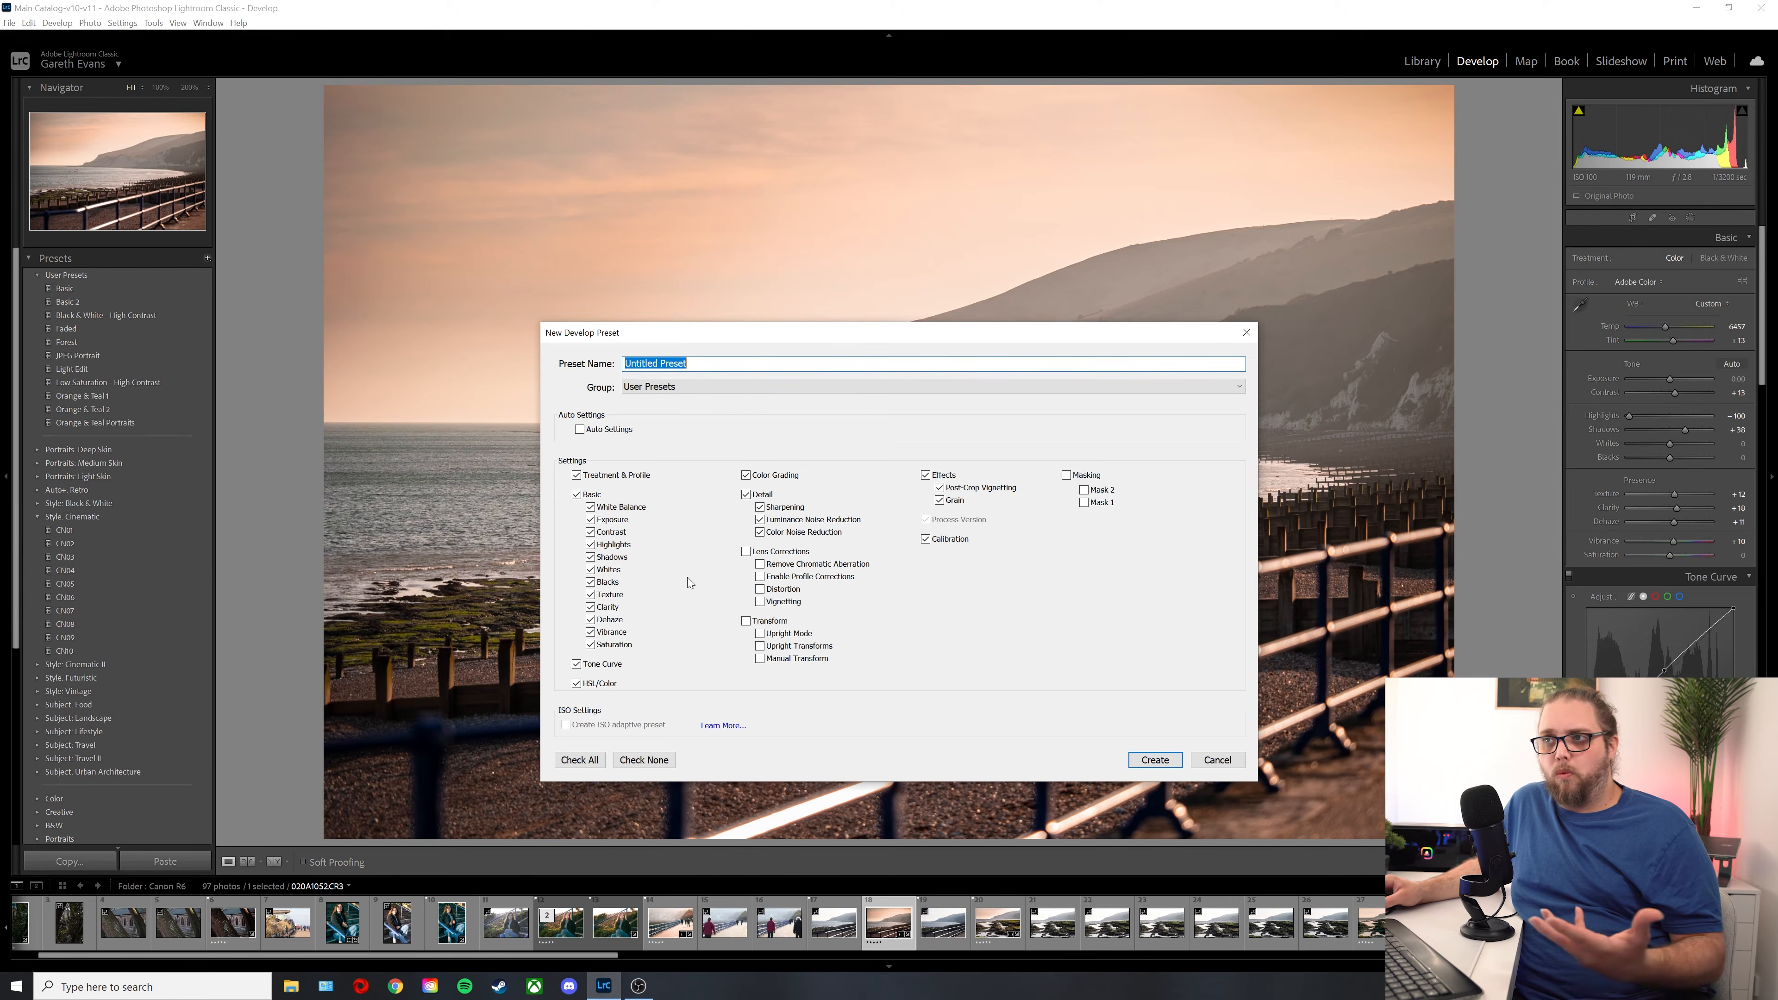
text(Sunset)
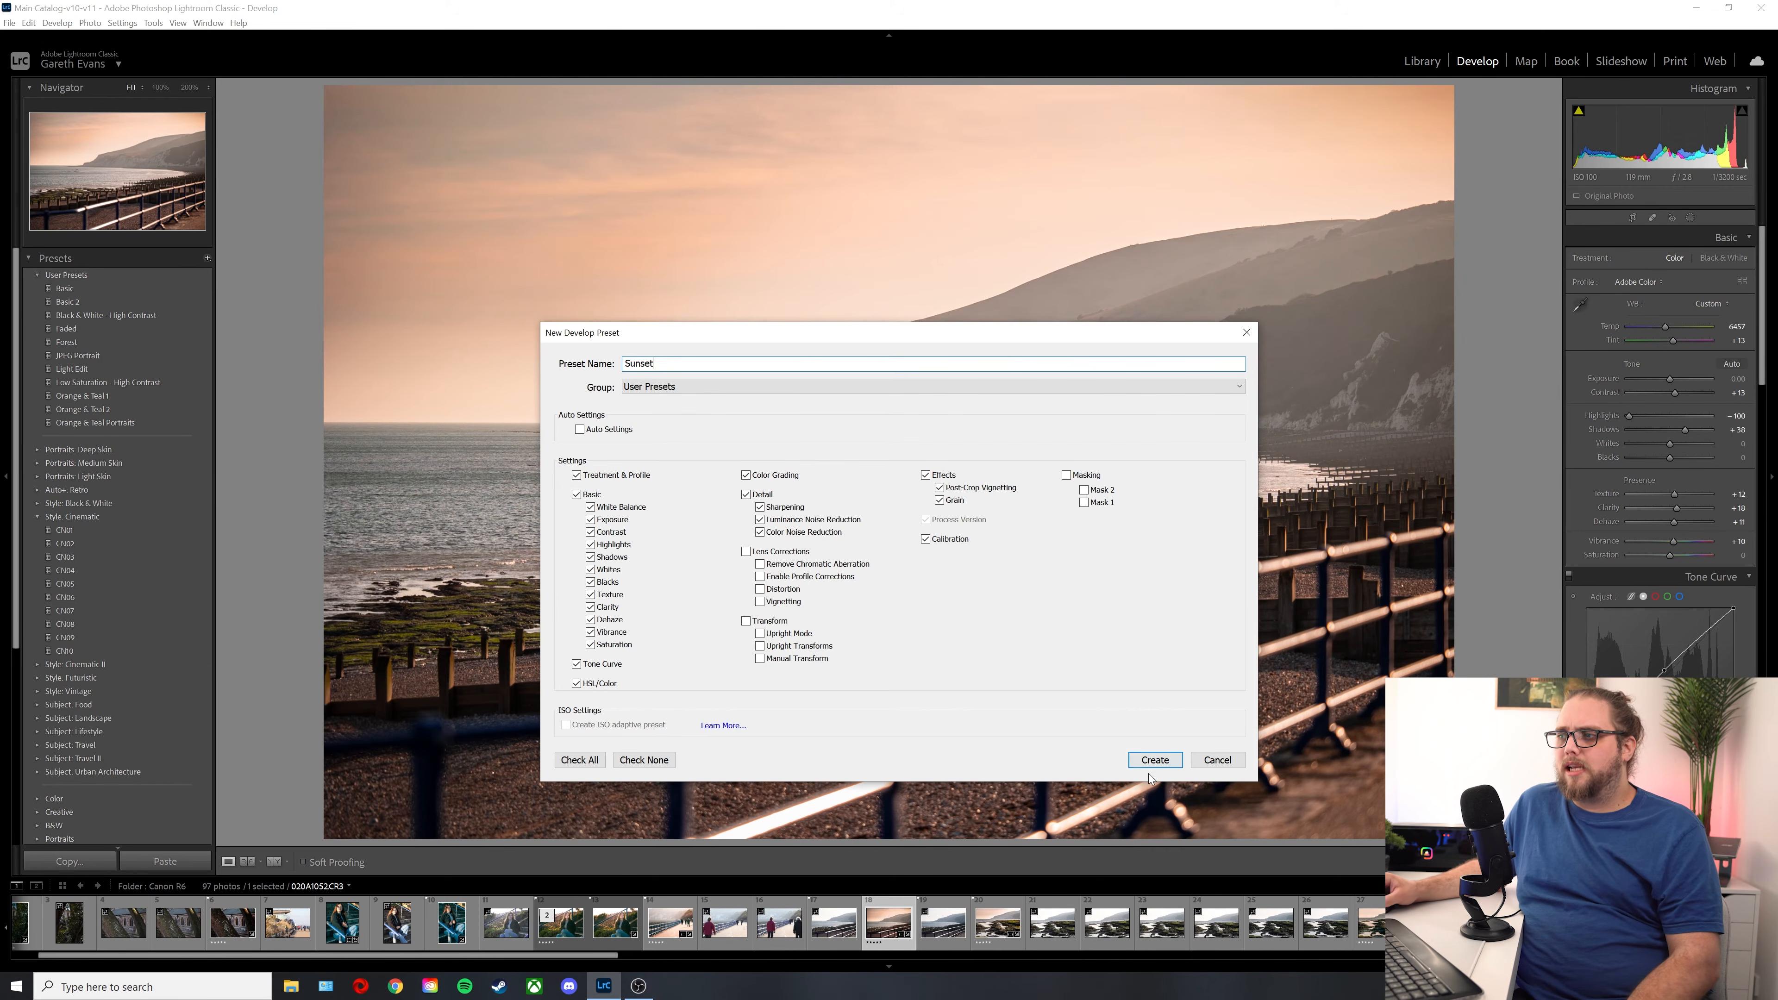
click(1168, 762)
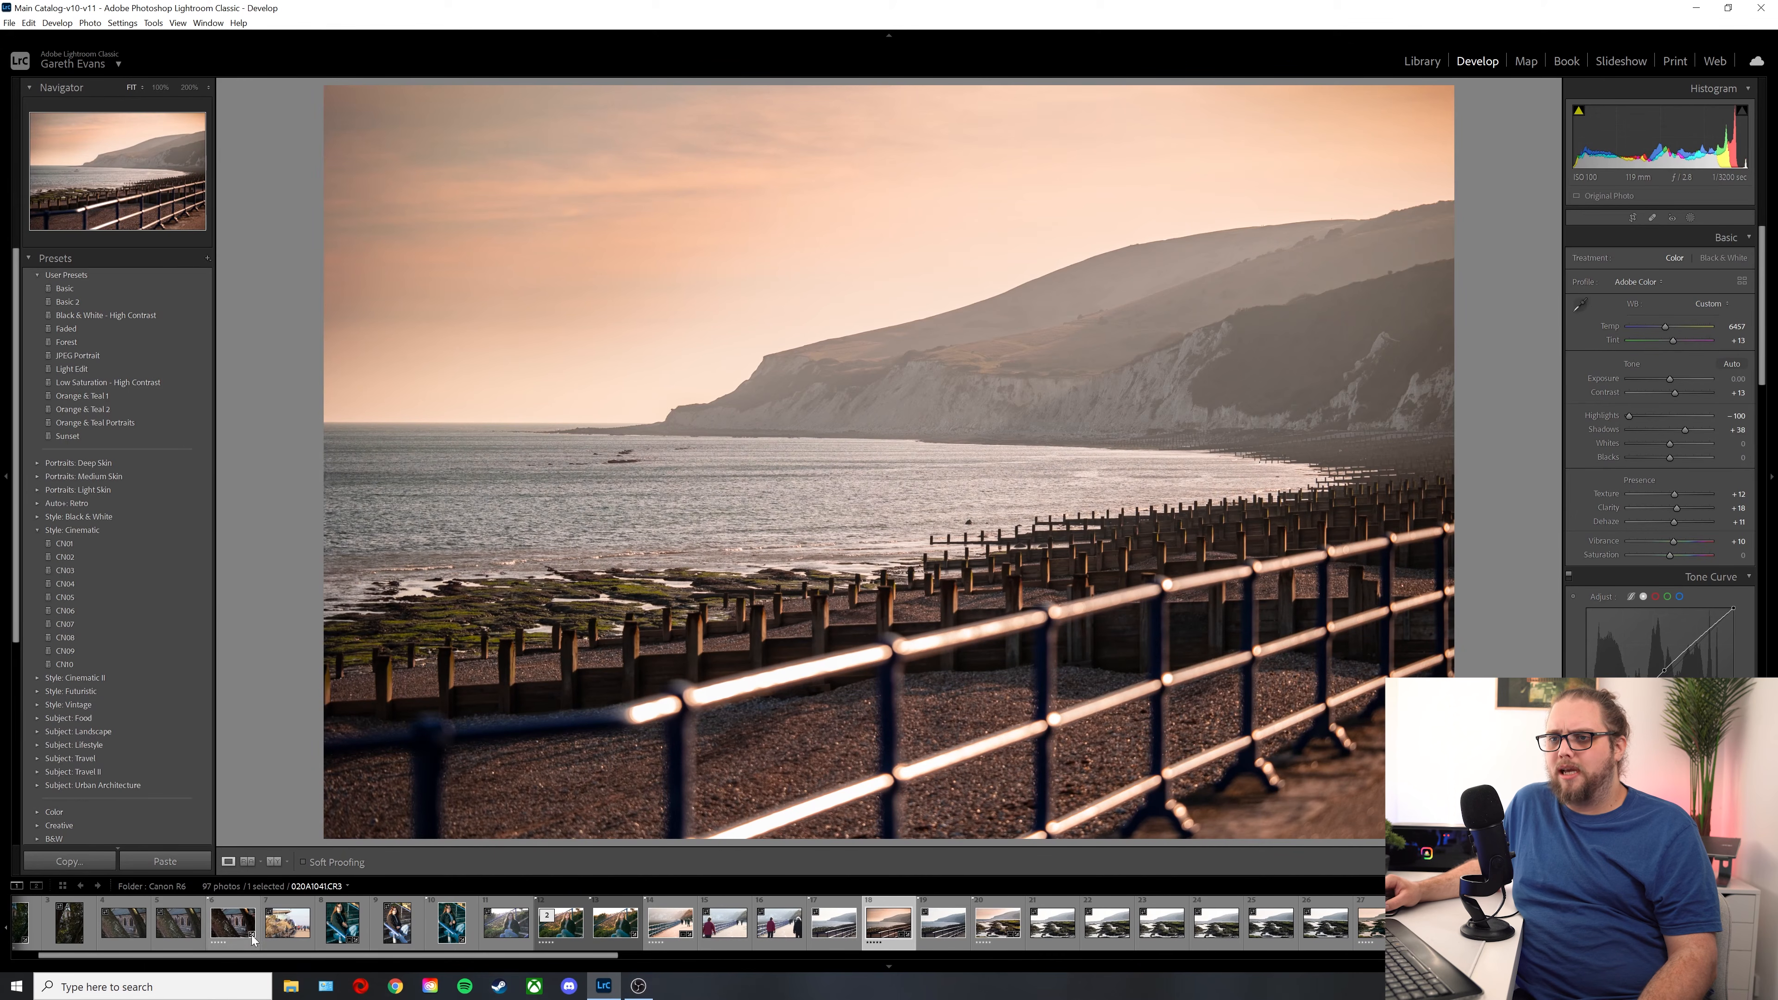
Step: Preview the Sunset preset on the photo of the church seen between tree trunks
click(235, 923)
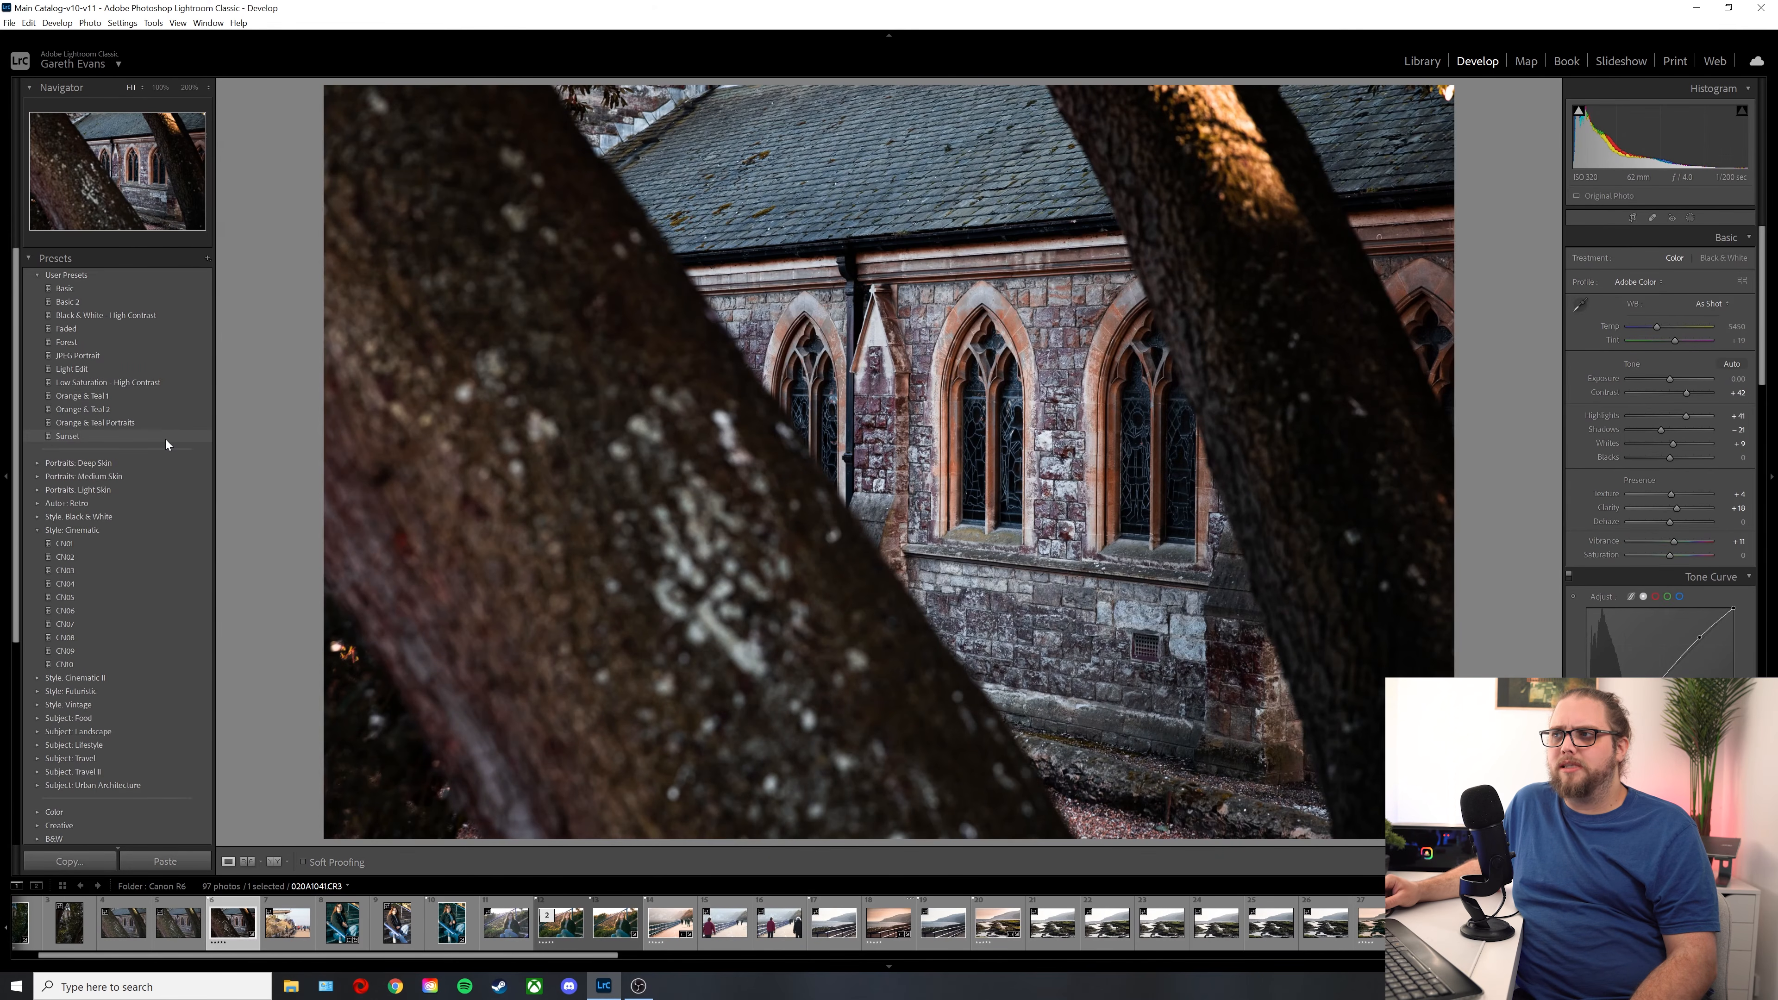
mouse_move(162, 437)
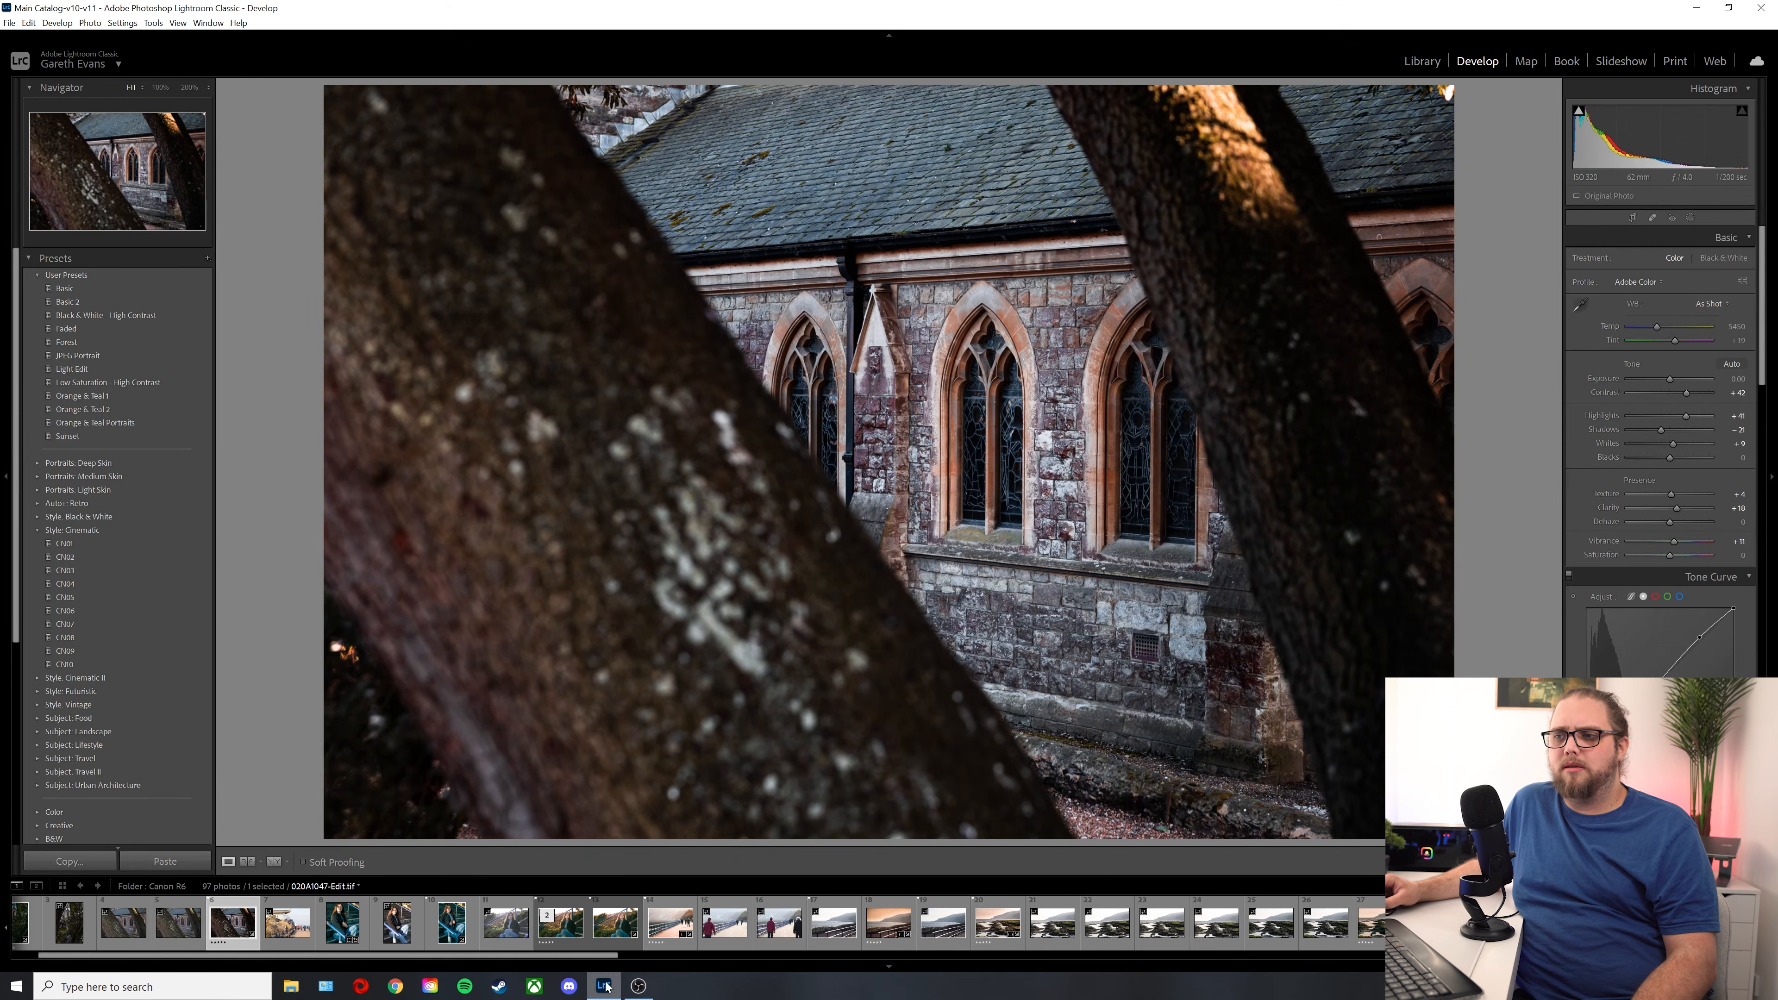
Step: Apply the Sunset preset to the photo of the dog running in the sea, and set Temp to 10964 and Contrast to +41
drag(587, 956, 1218, 981)
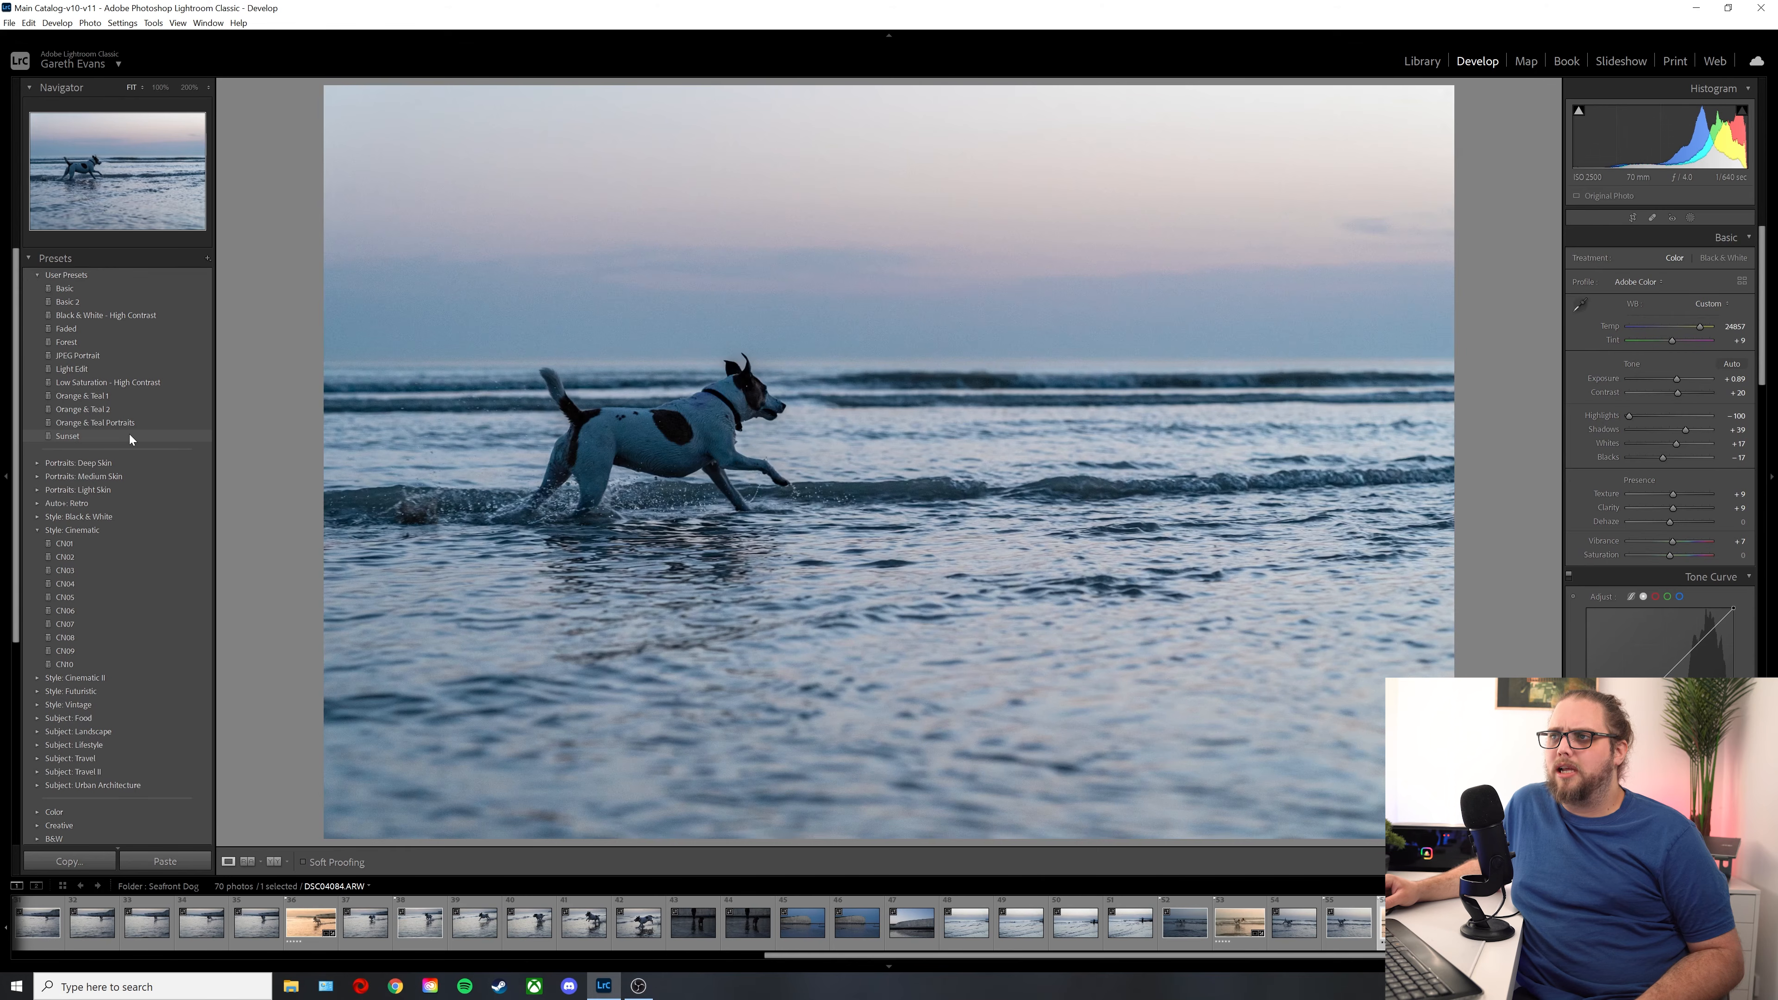
click(129, 435)
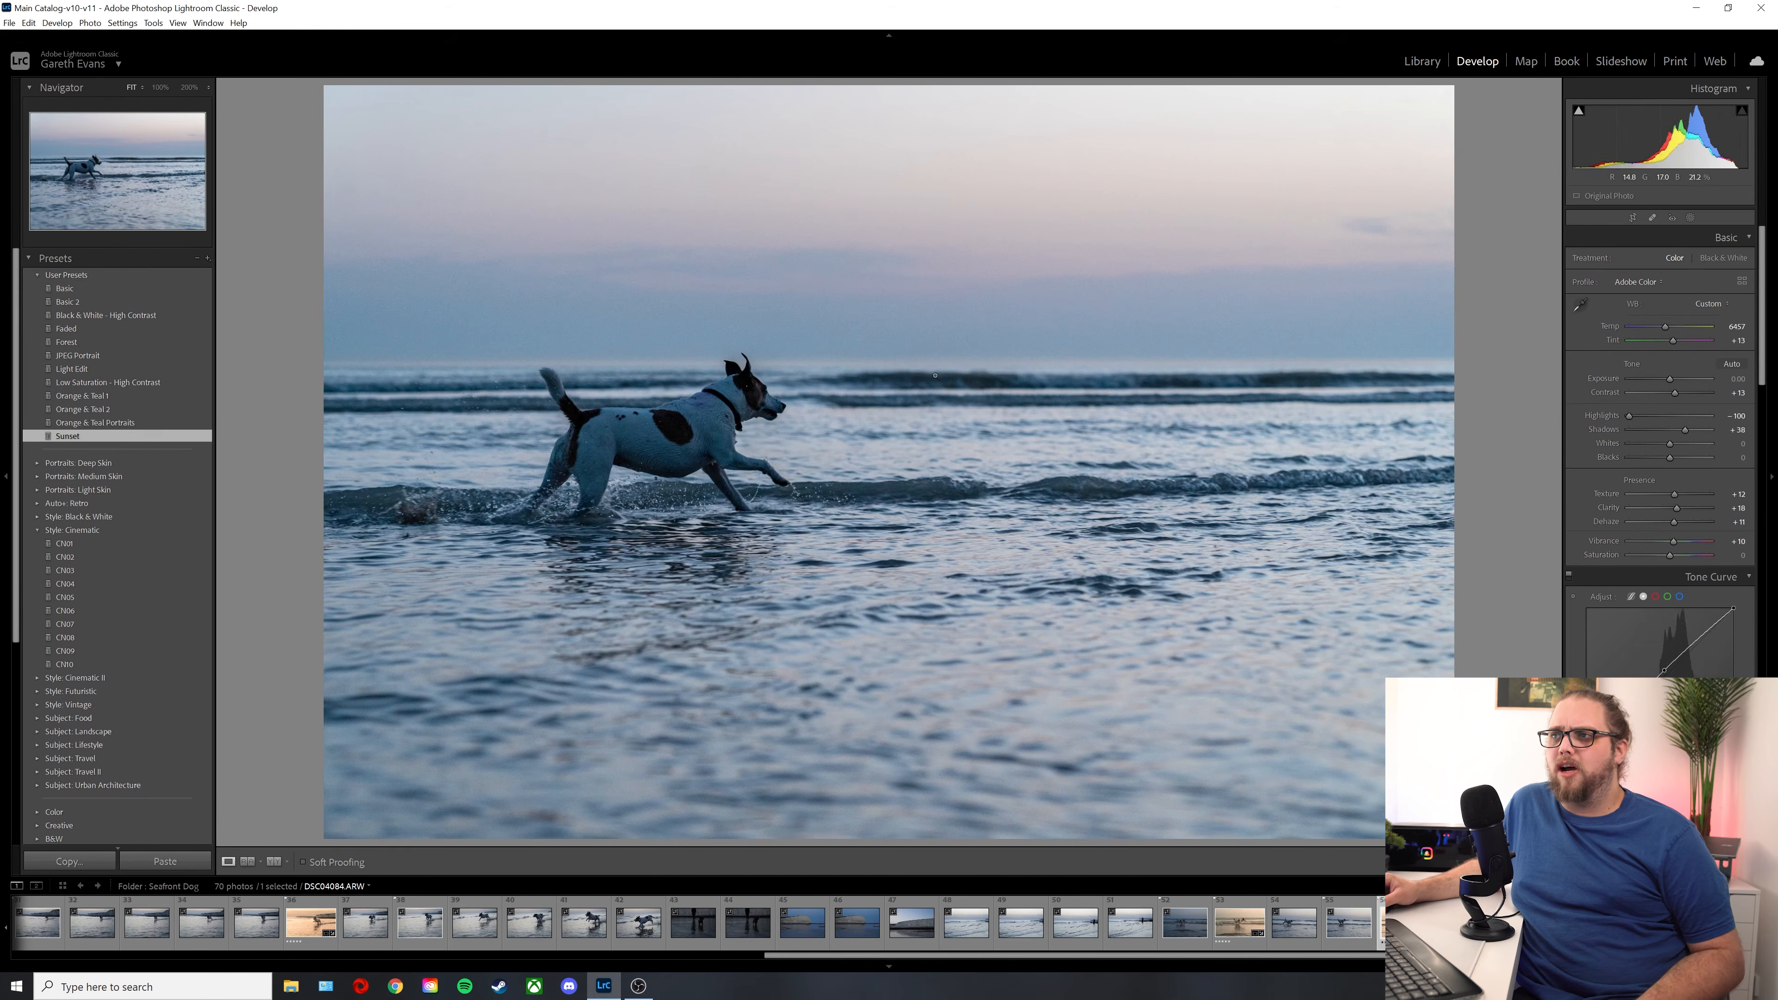
drag(1667, 328, 1688, 328)
drag(1678, 392, 1689, 393)
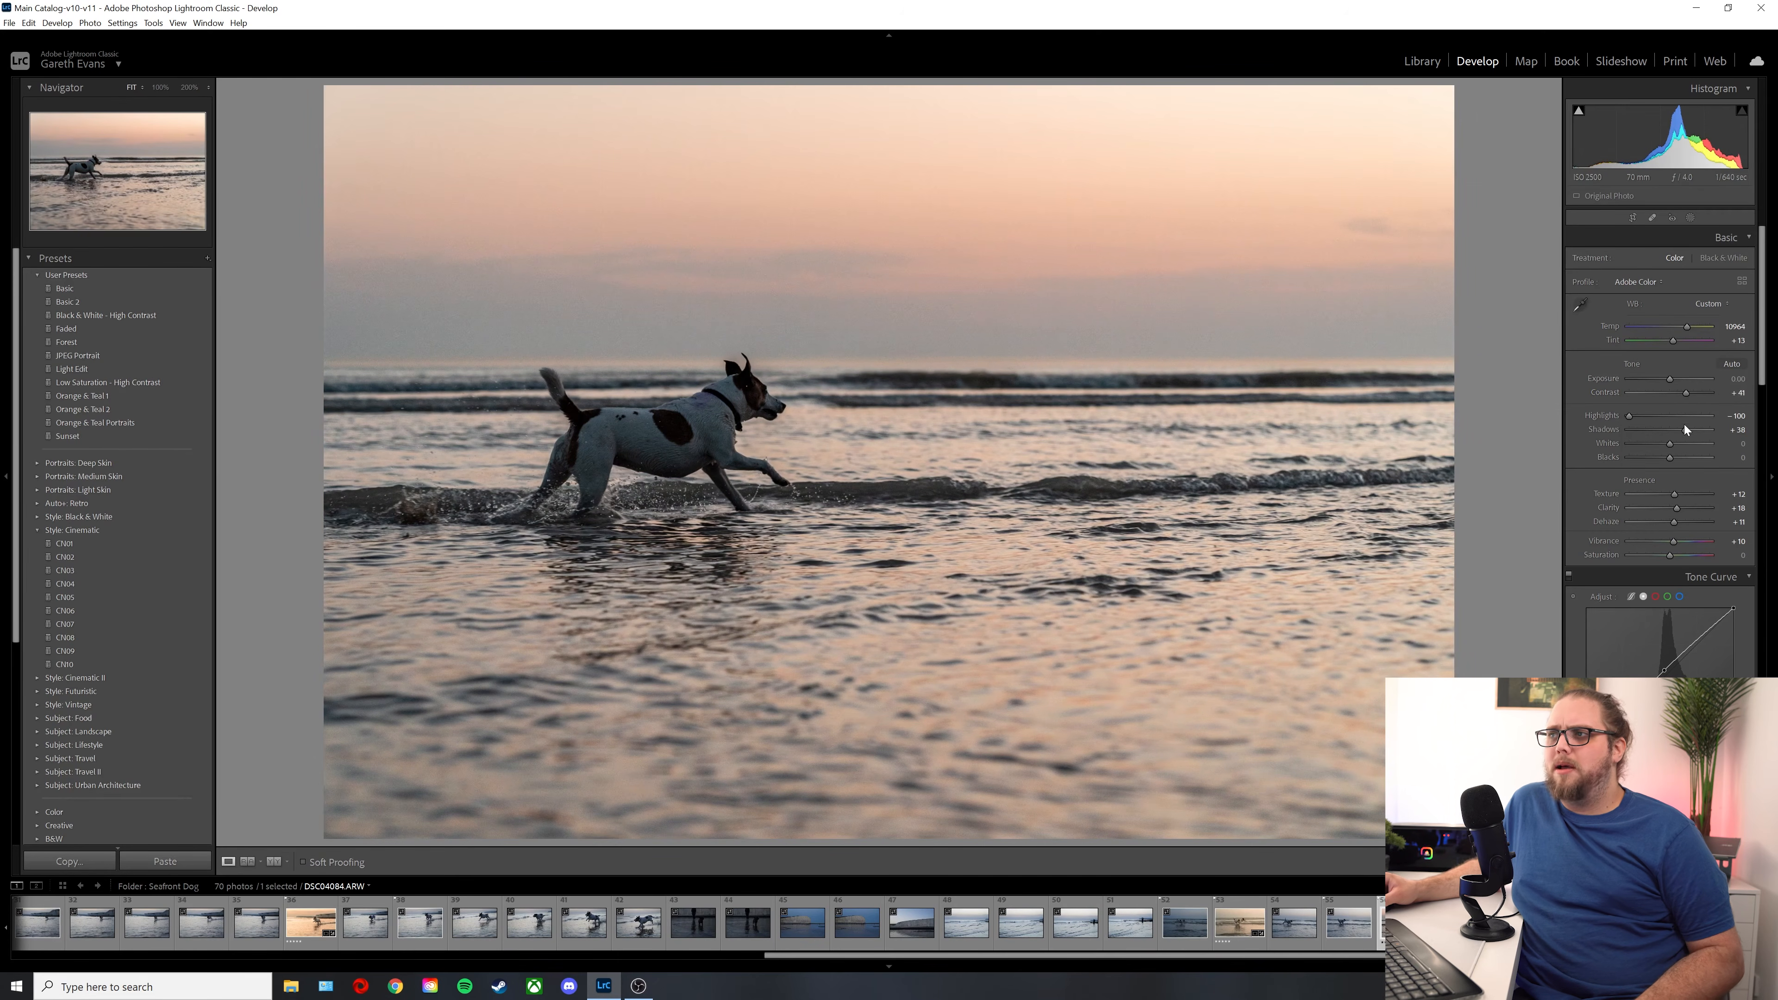